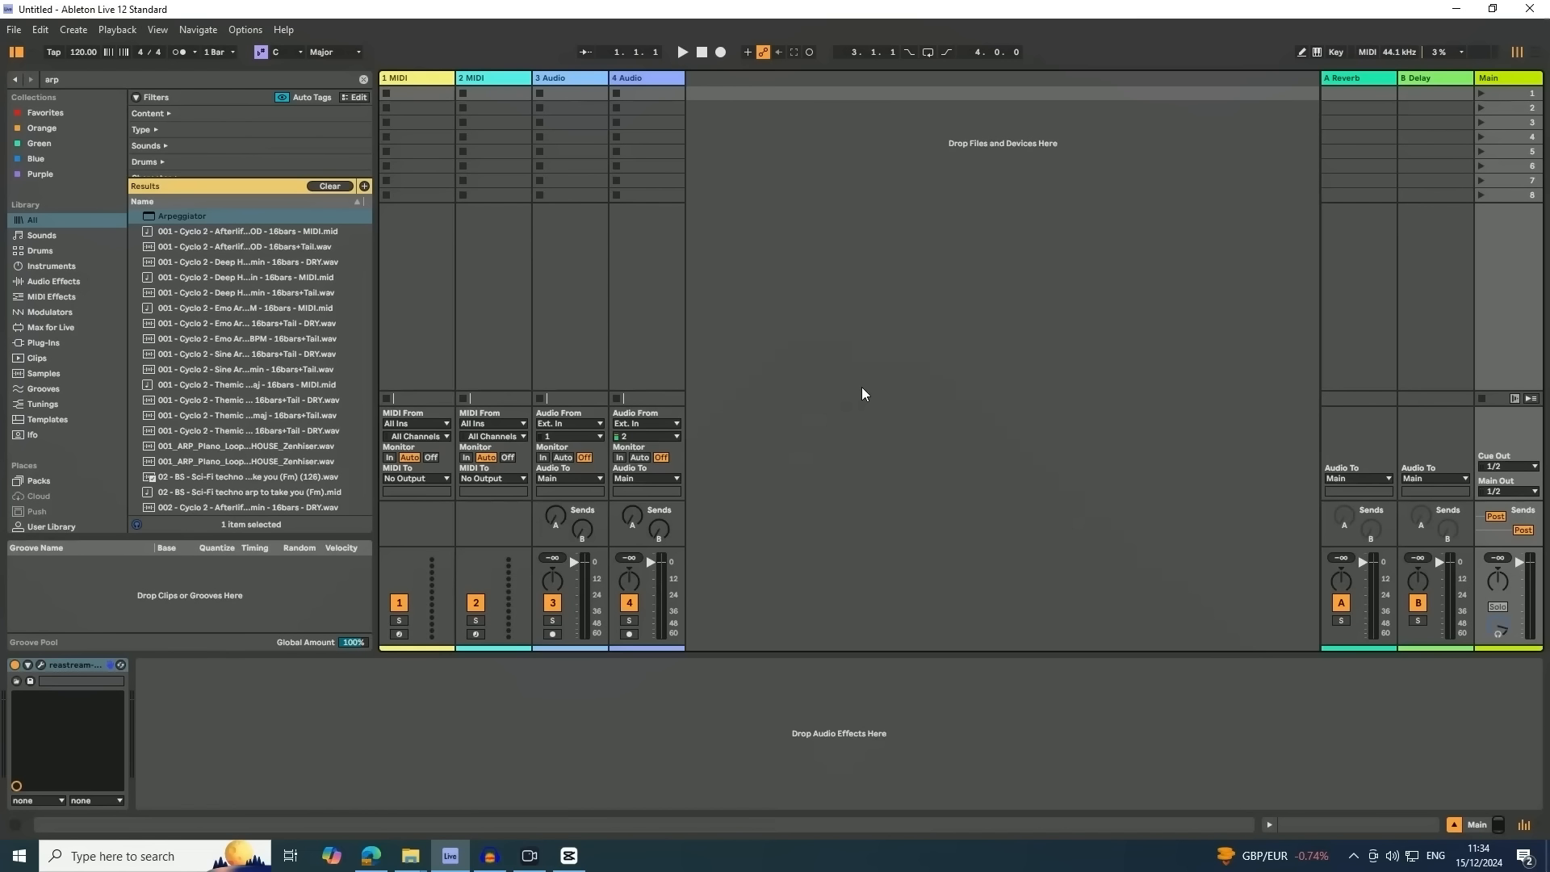
key(super)
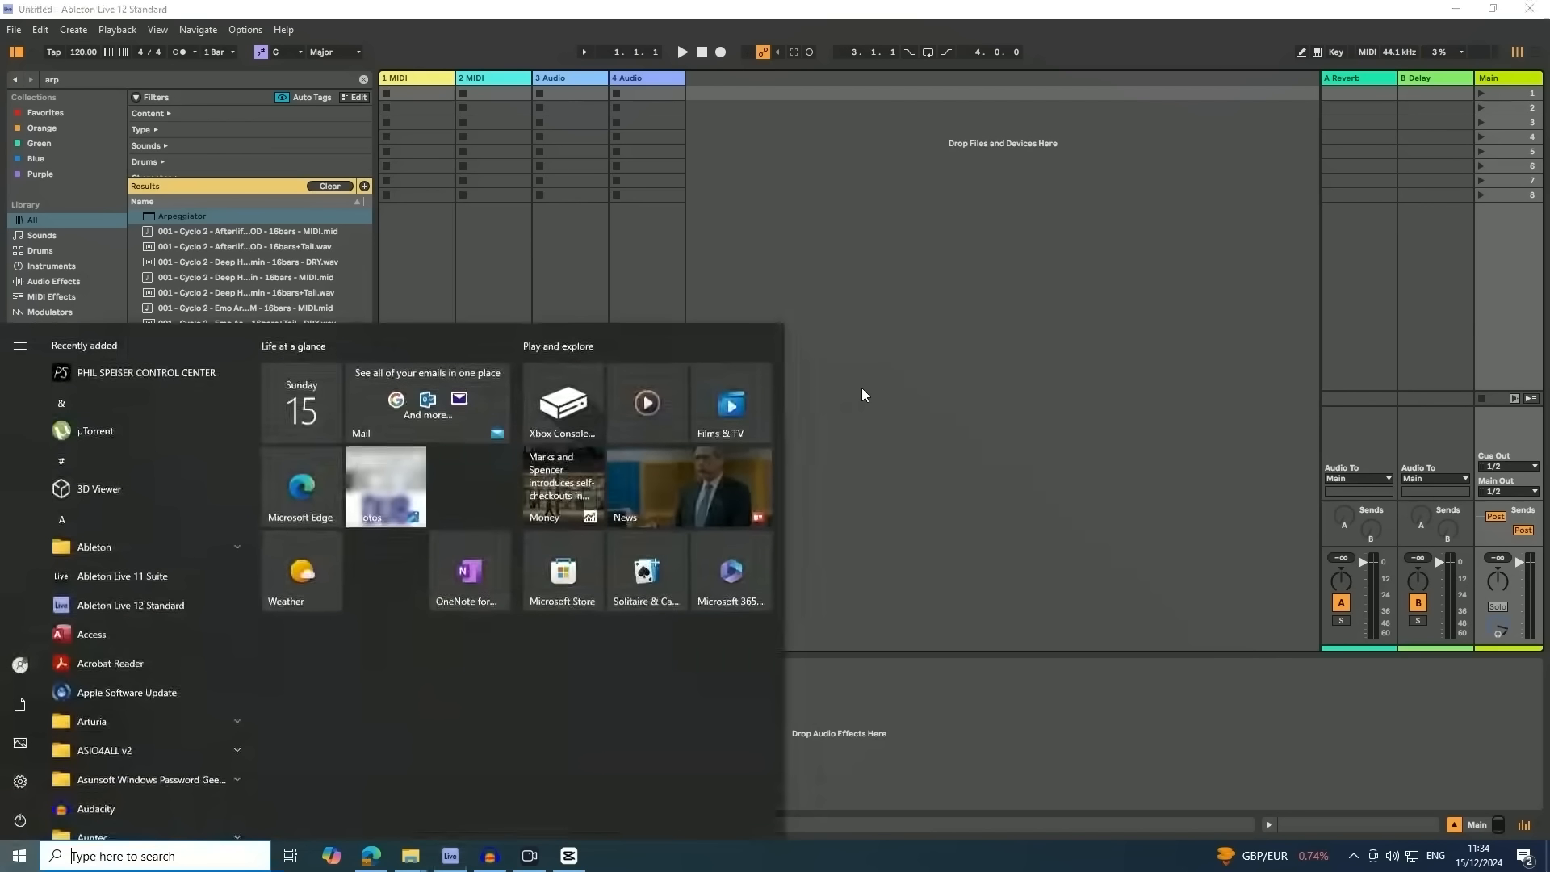
key(super)
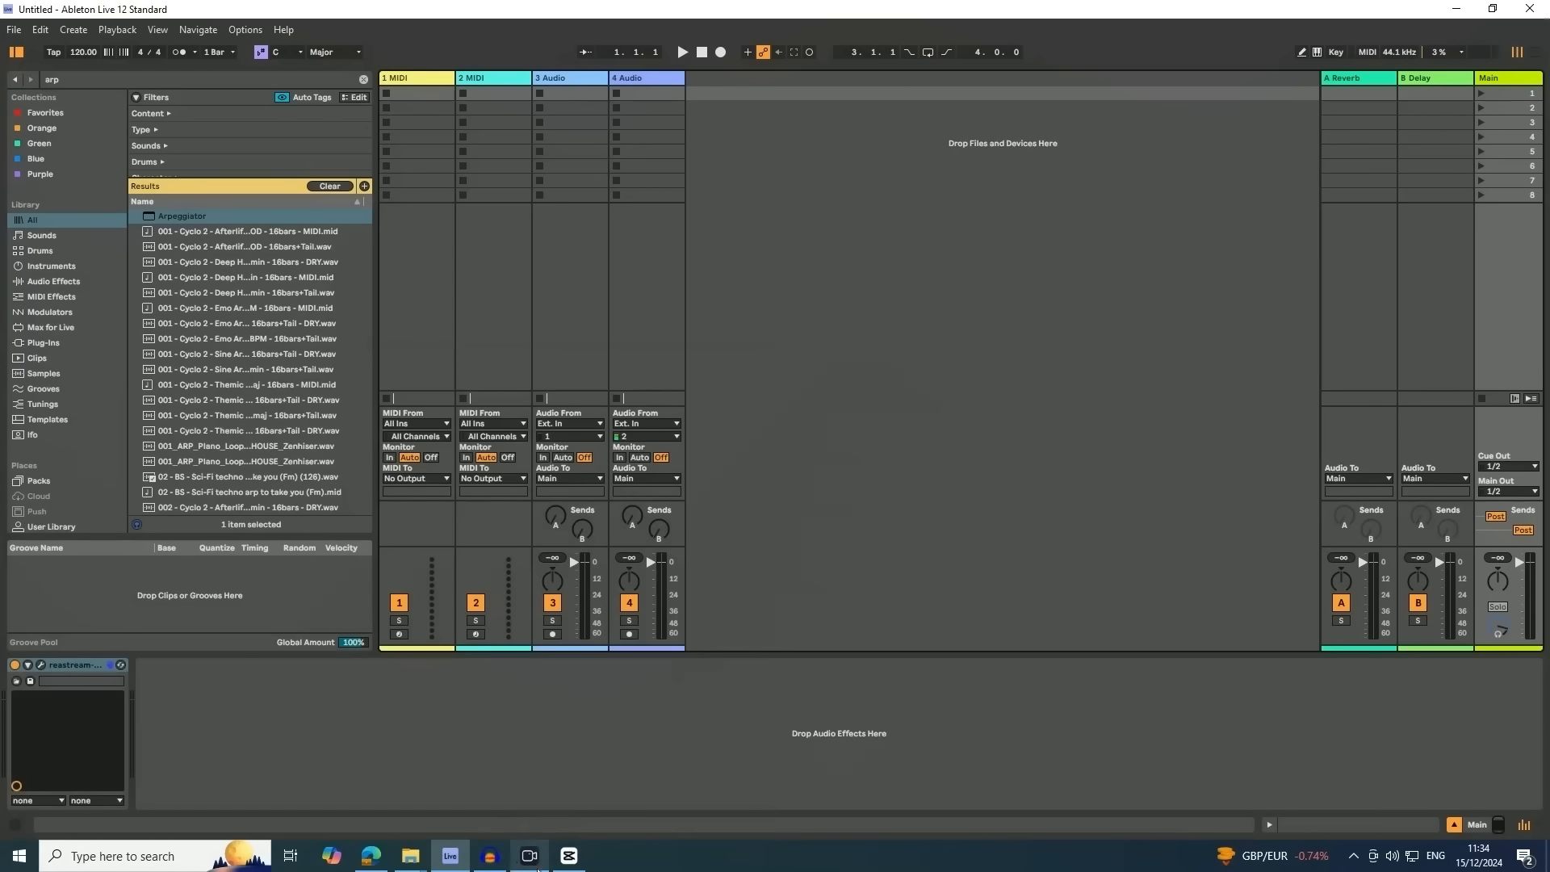
Switch to the browser, open Fadr's Stems tool and upload "Paul Jackson - The Push (Vocal Mix).mp3" from the desktop Video folder
click(373, 858)
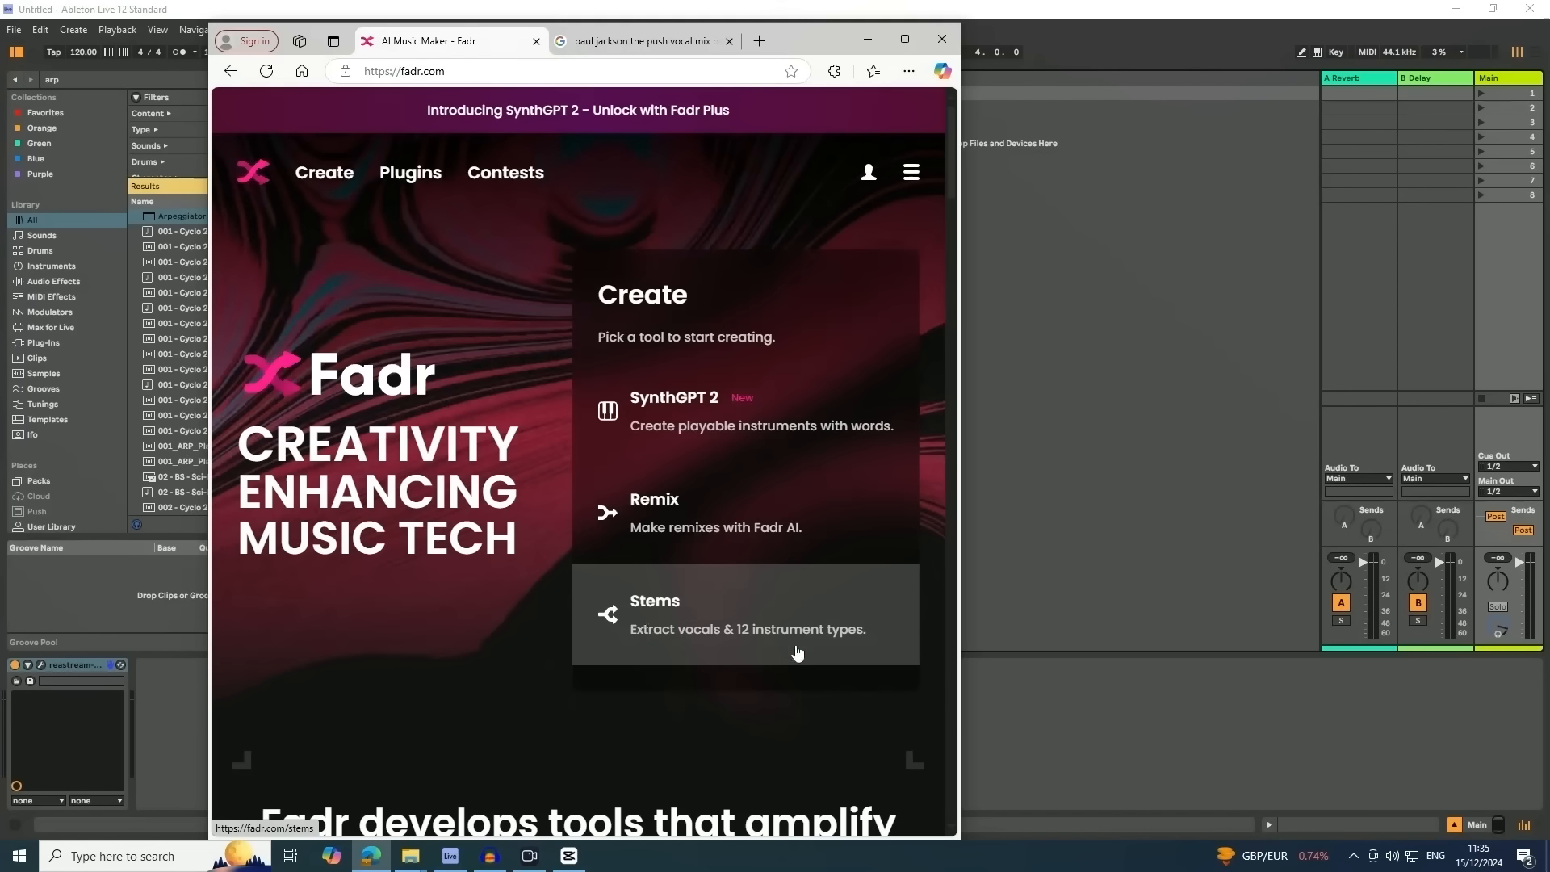
click(644, 614)
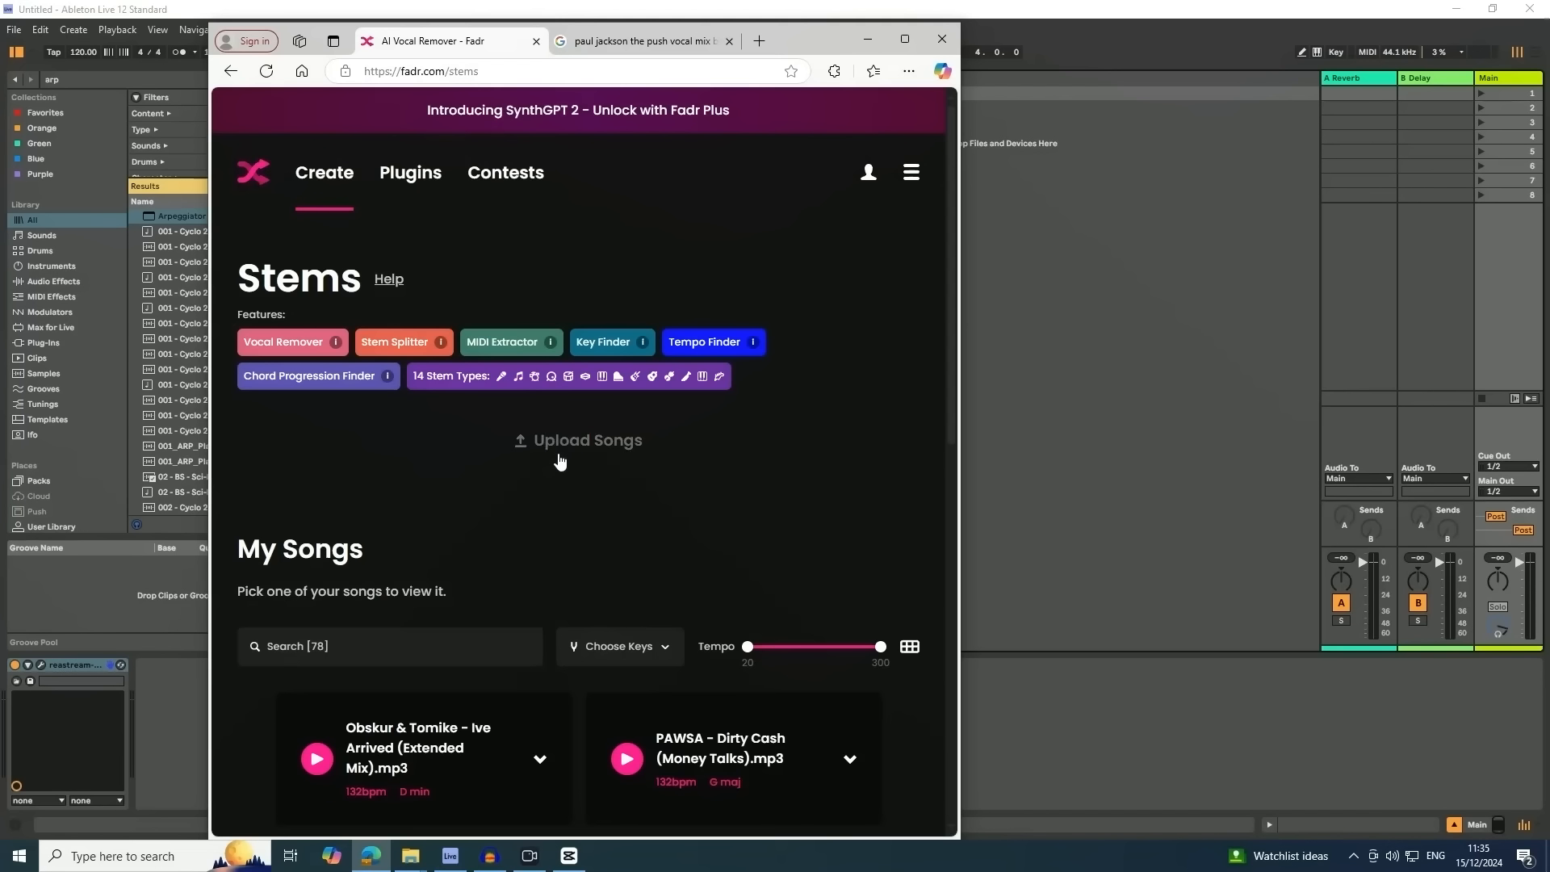
key(super+d)
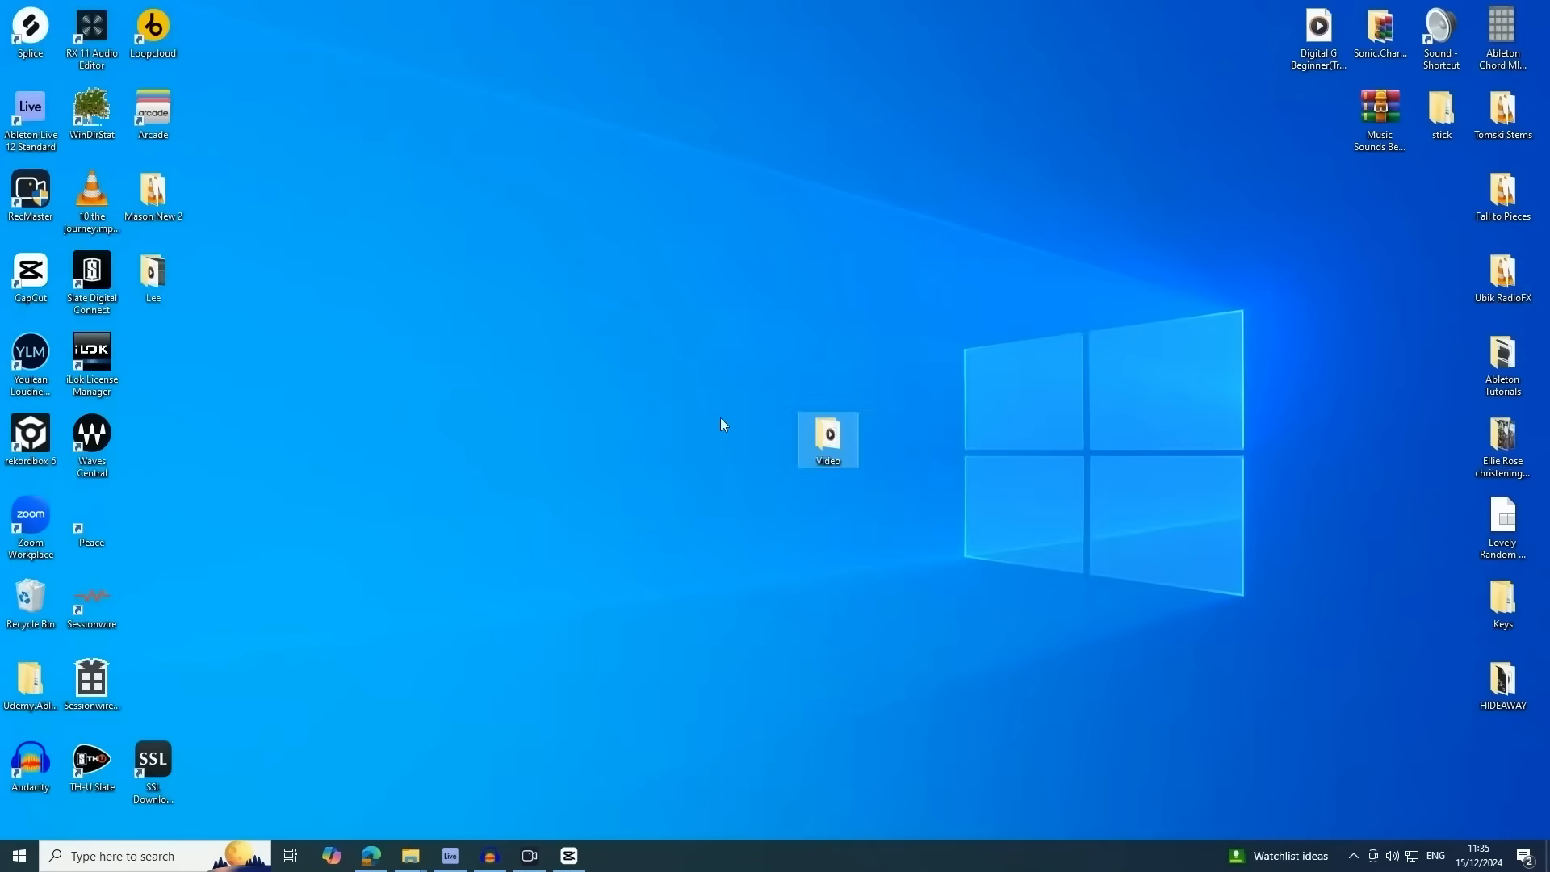
double_click(824, 437)
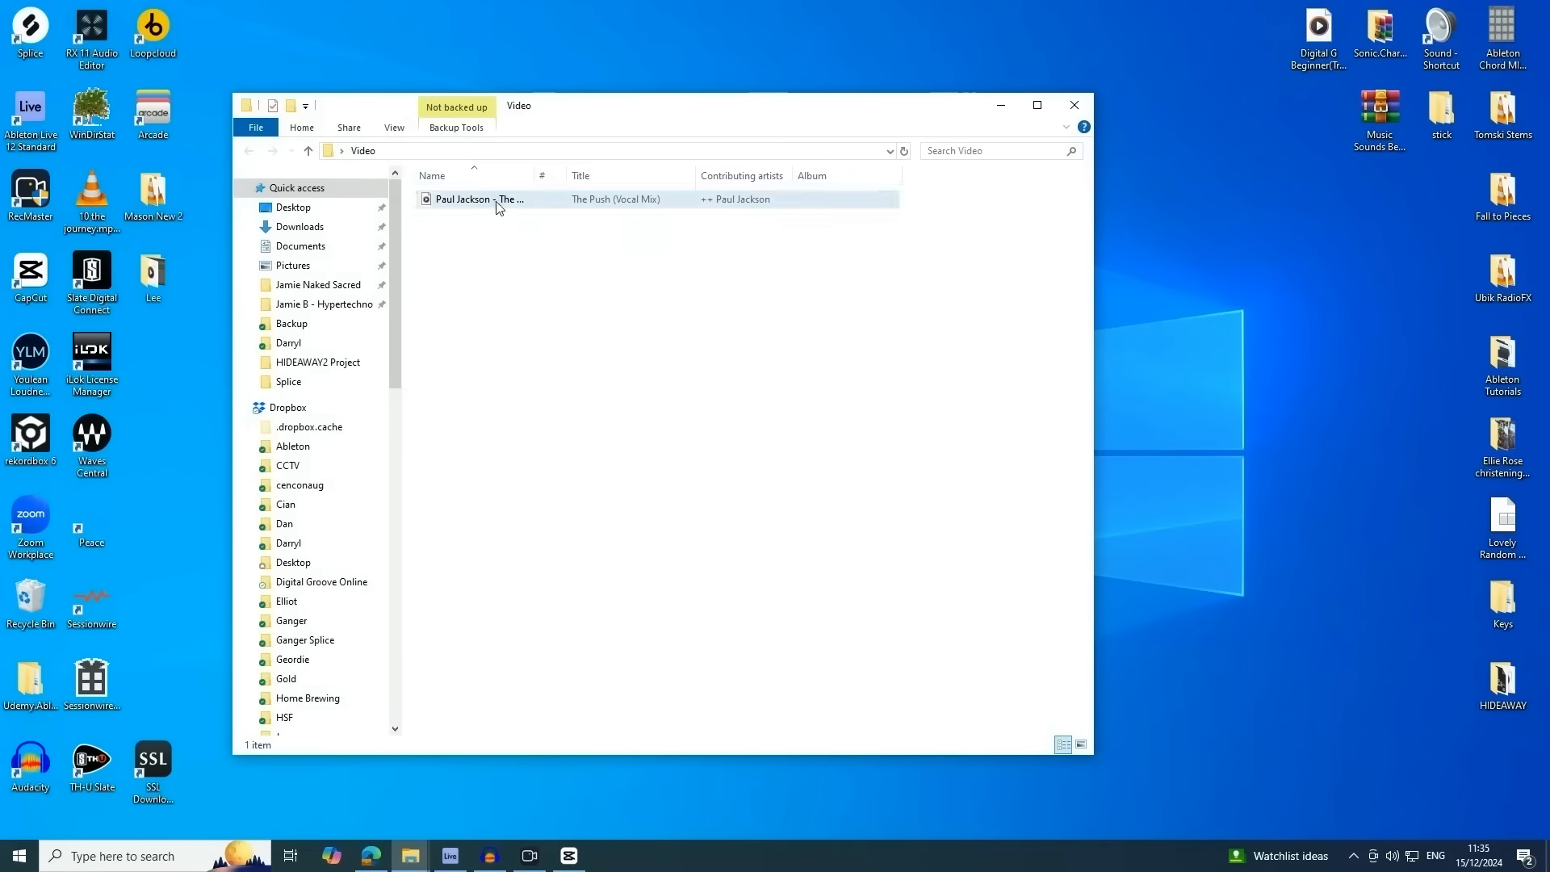
drag(533, 175, 646, 176)
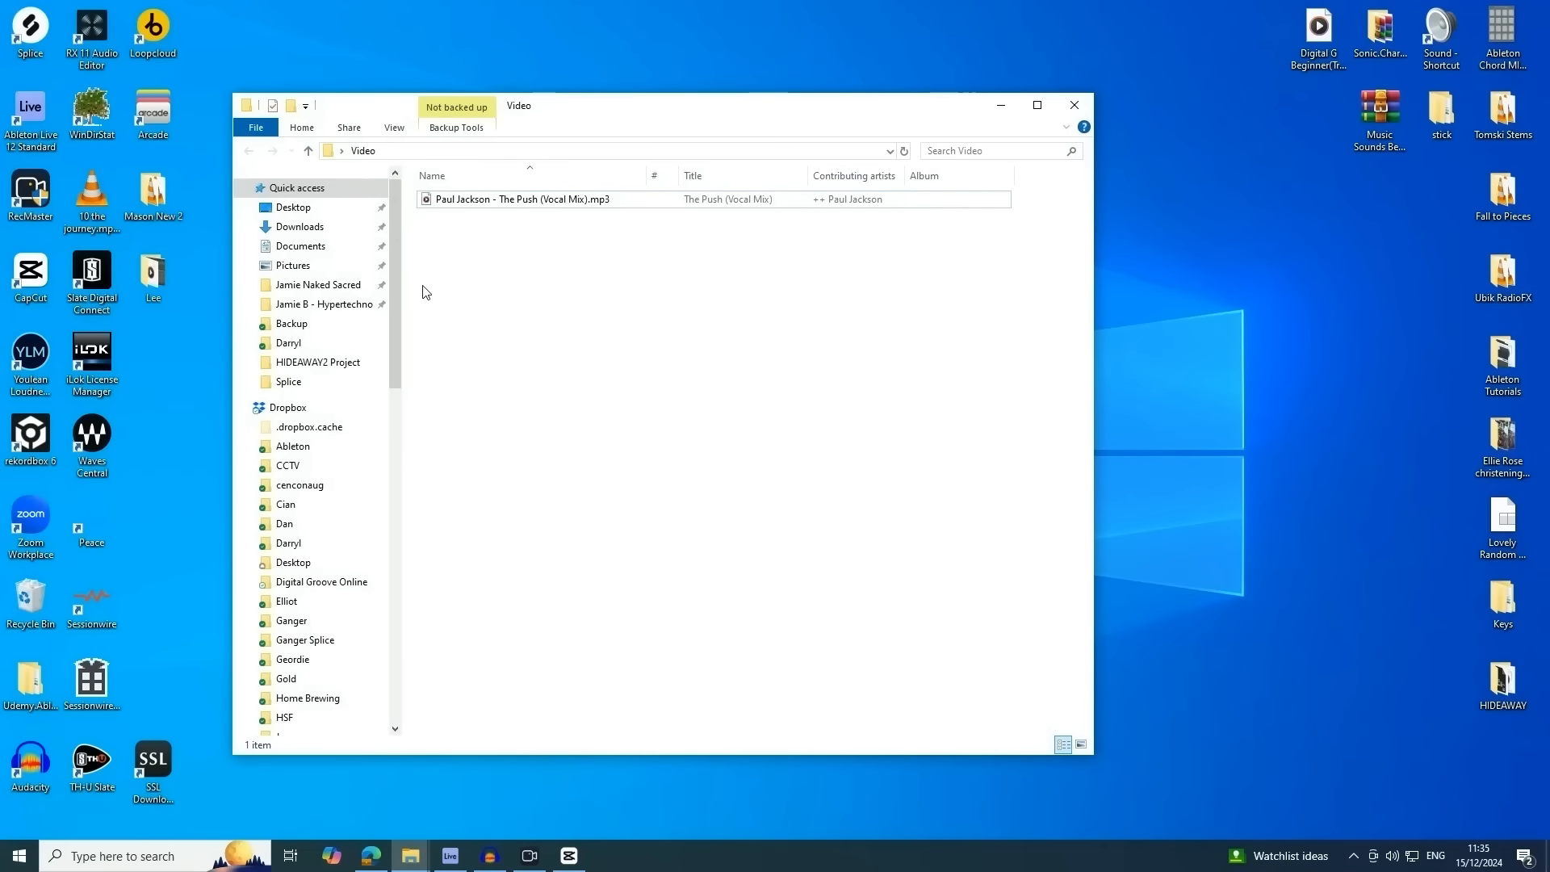
click(463, 203)
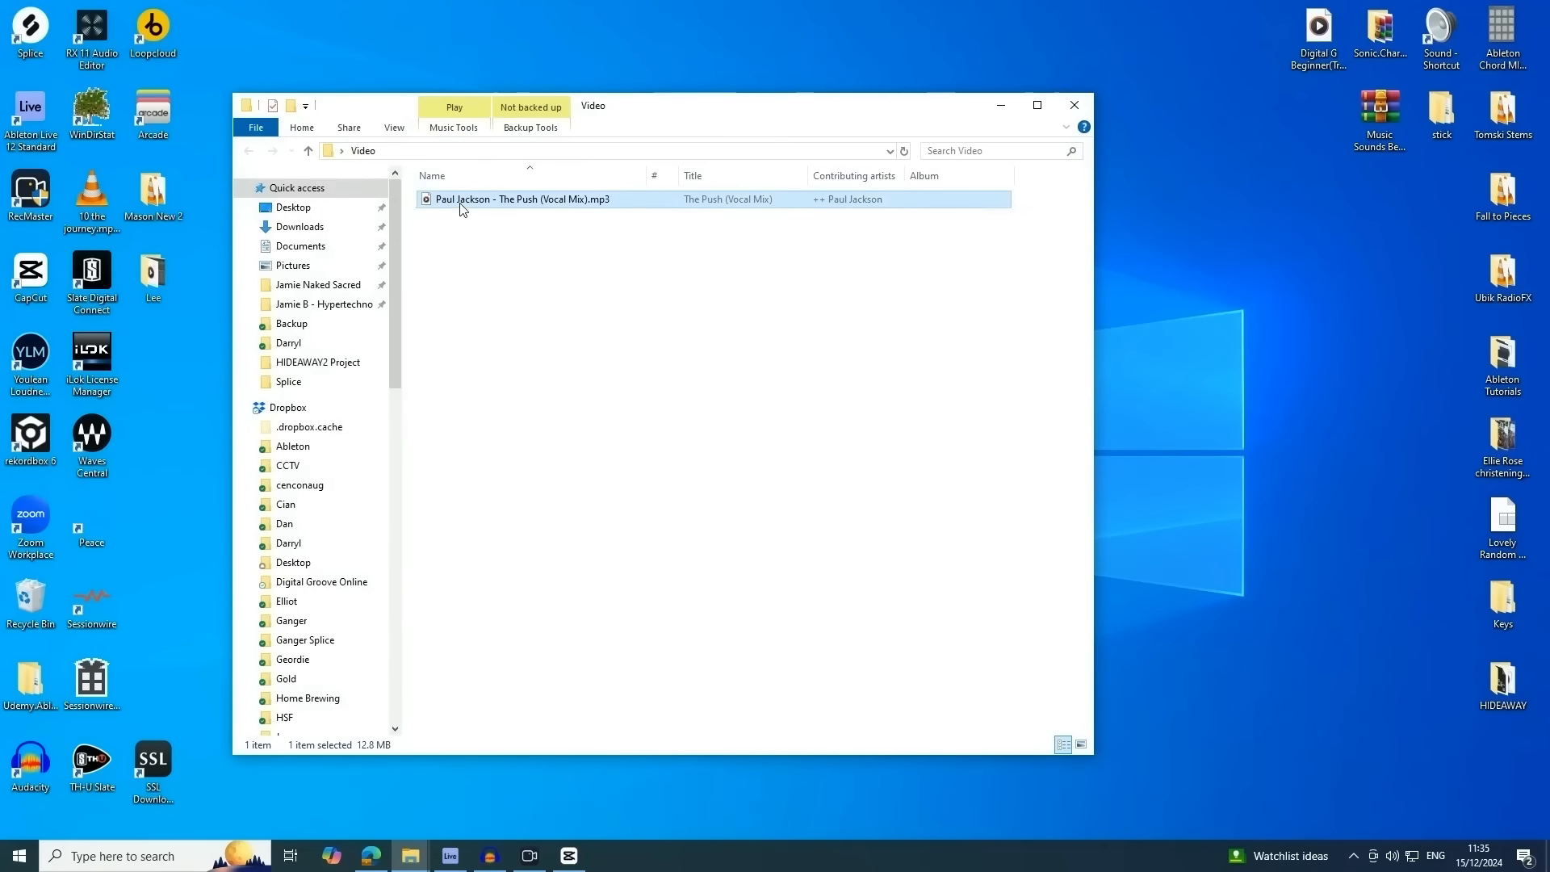
drag(463, 208, 522, 518)
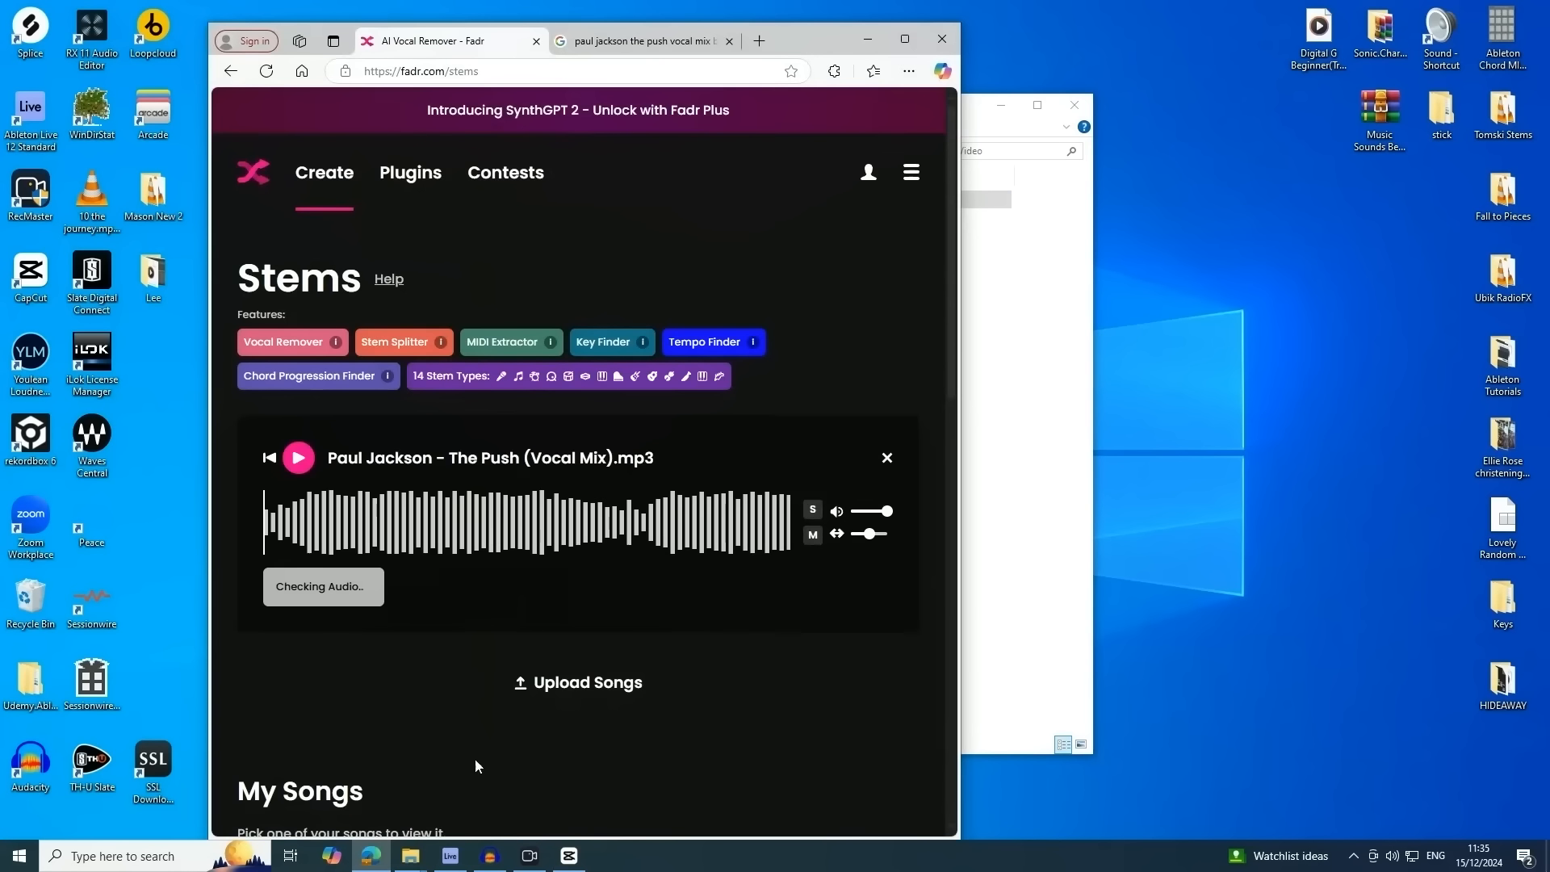
Check the uploaded song's stemming progress on the Fadr page and move the browser window aside
click(450, 858)
click(373, 862)
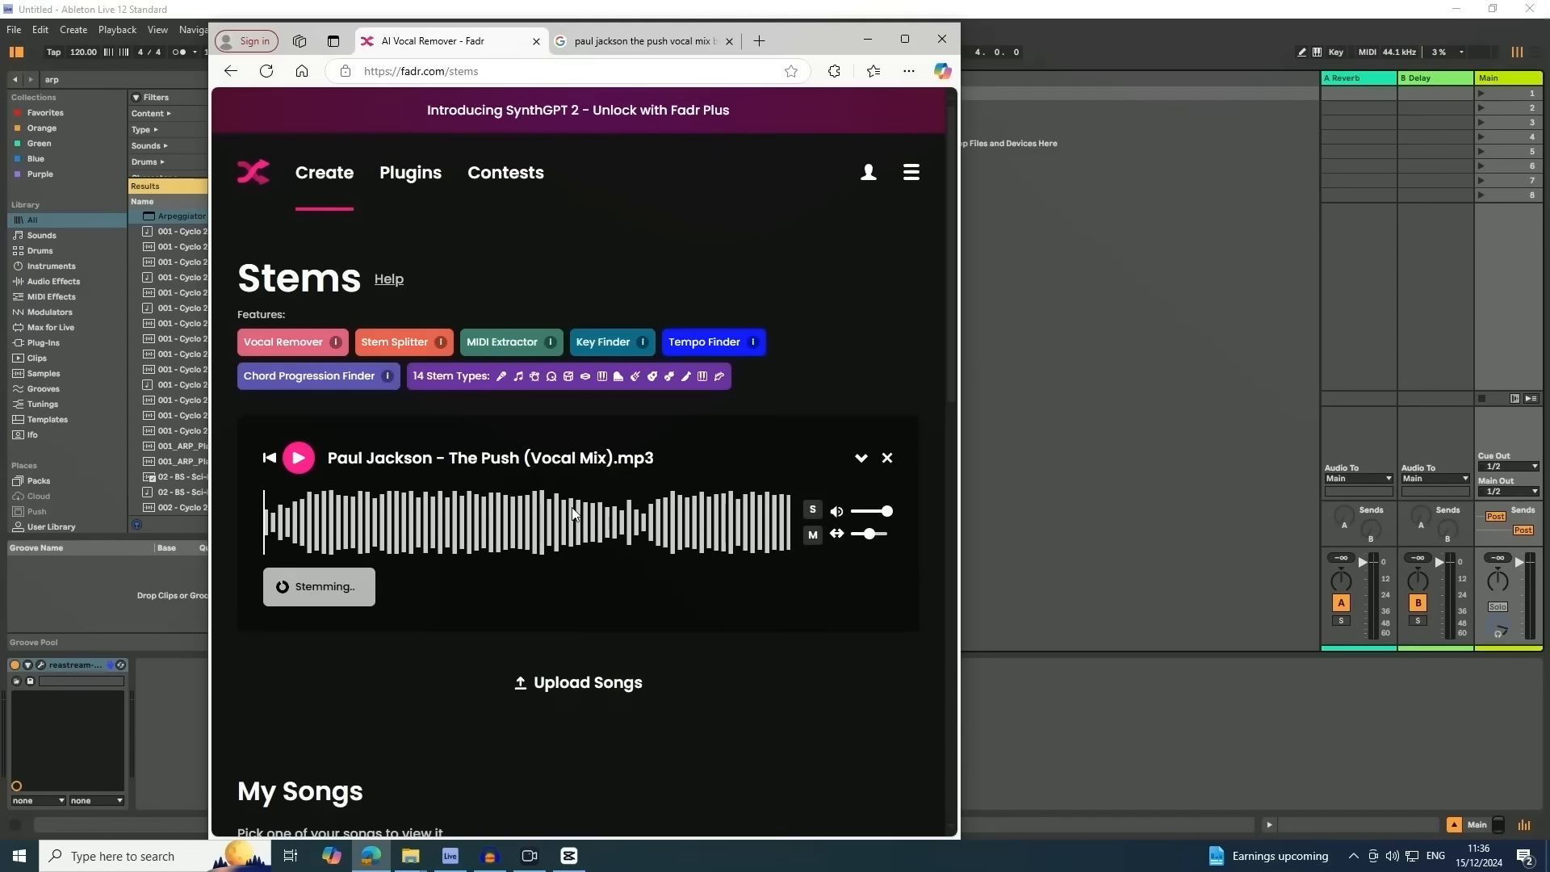
drag(790, 37, 996, 38)
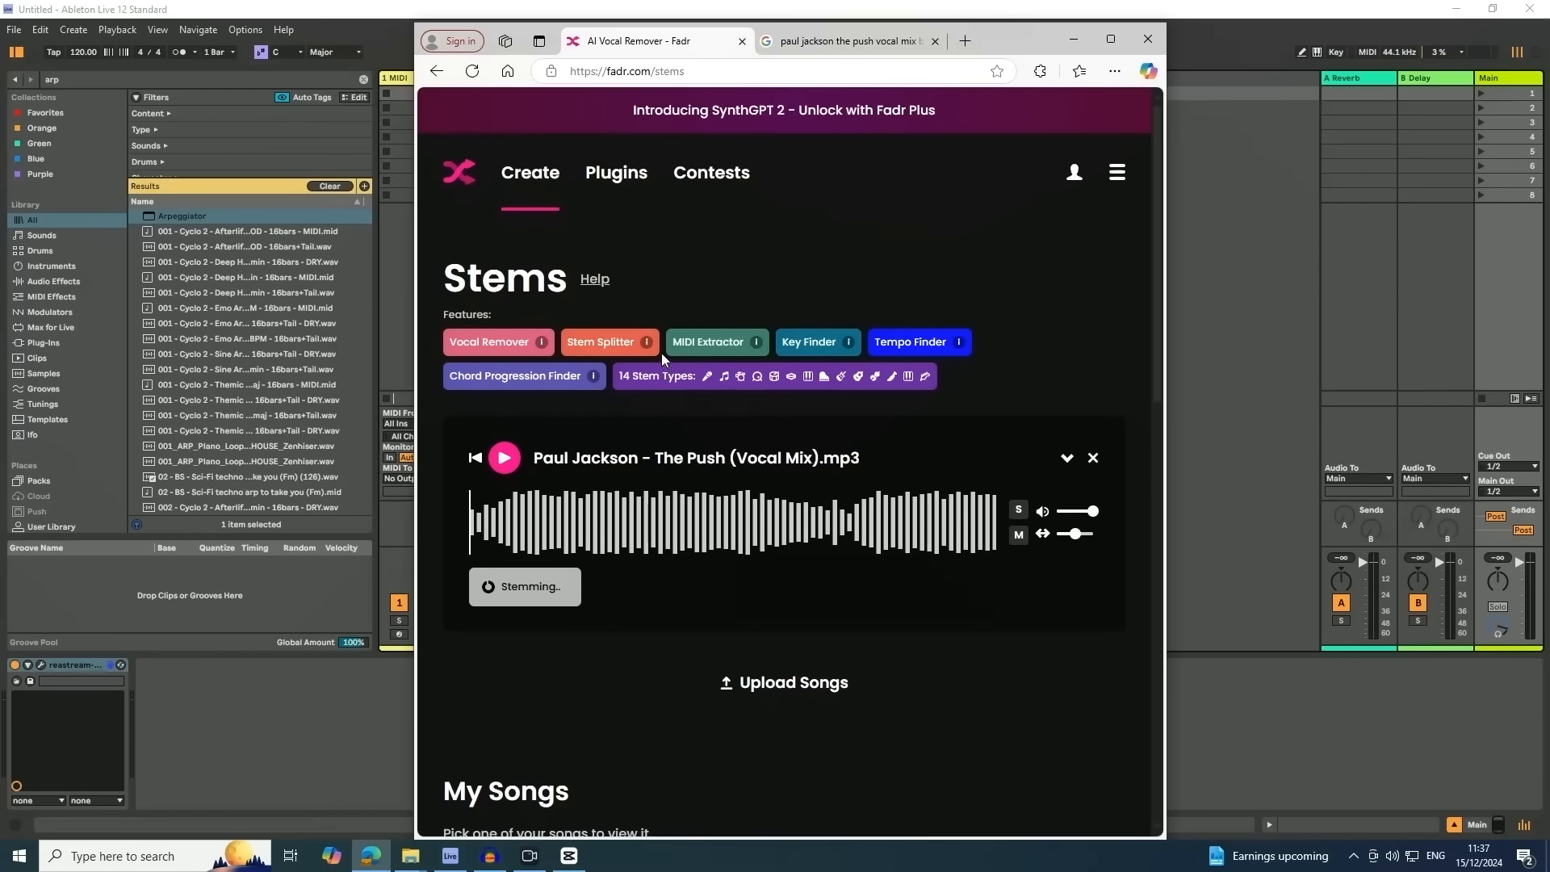
Switch to Ableton Live, show the Arrangement View and delete both MIDI tracks
click(1197, 248)
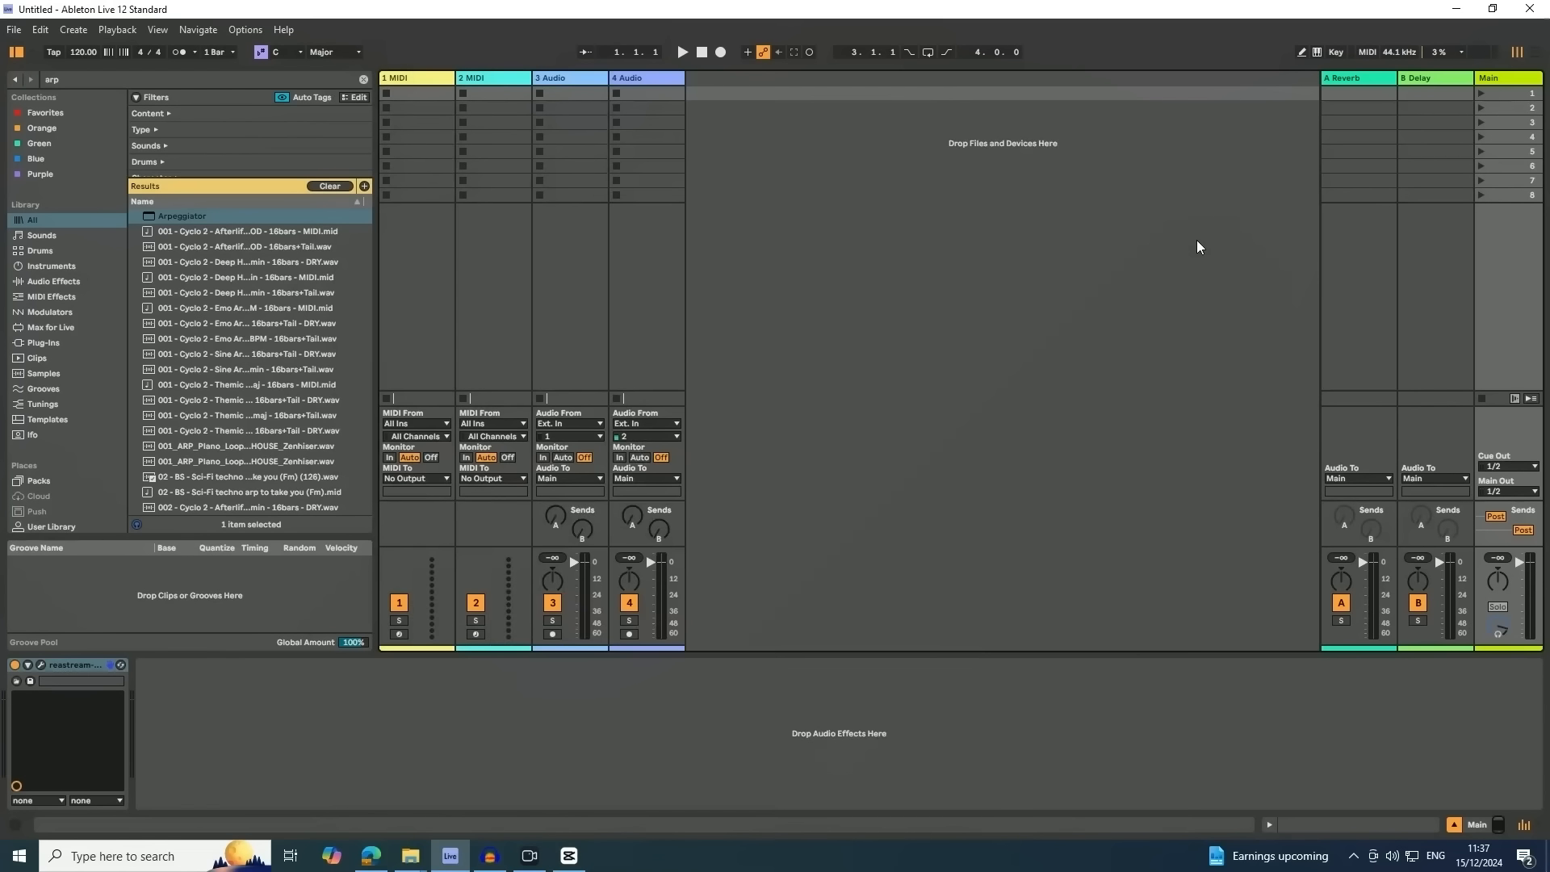
key(Tab)
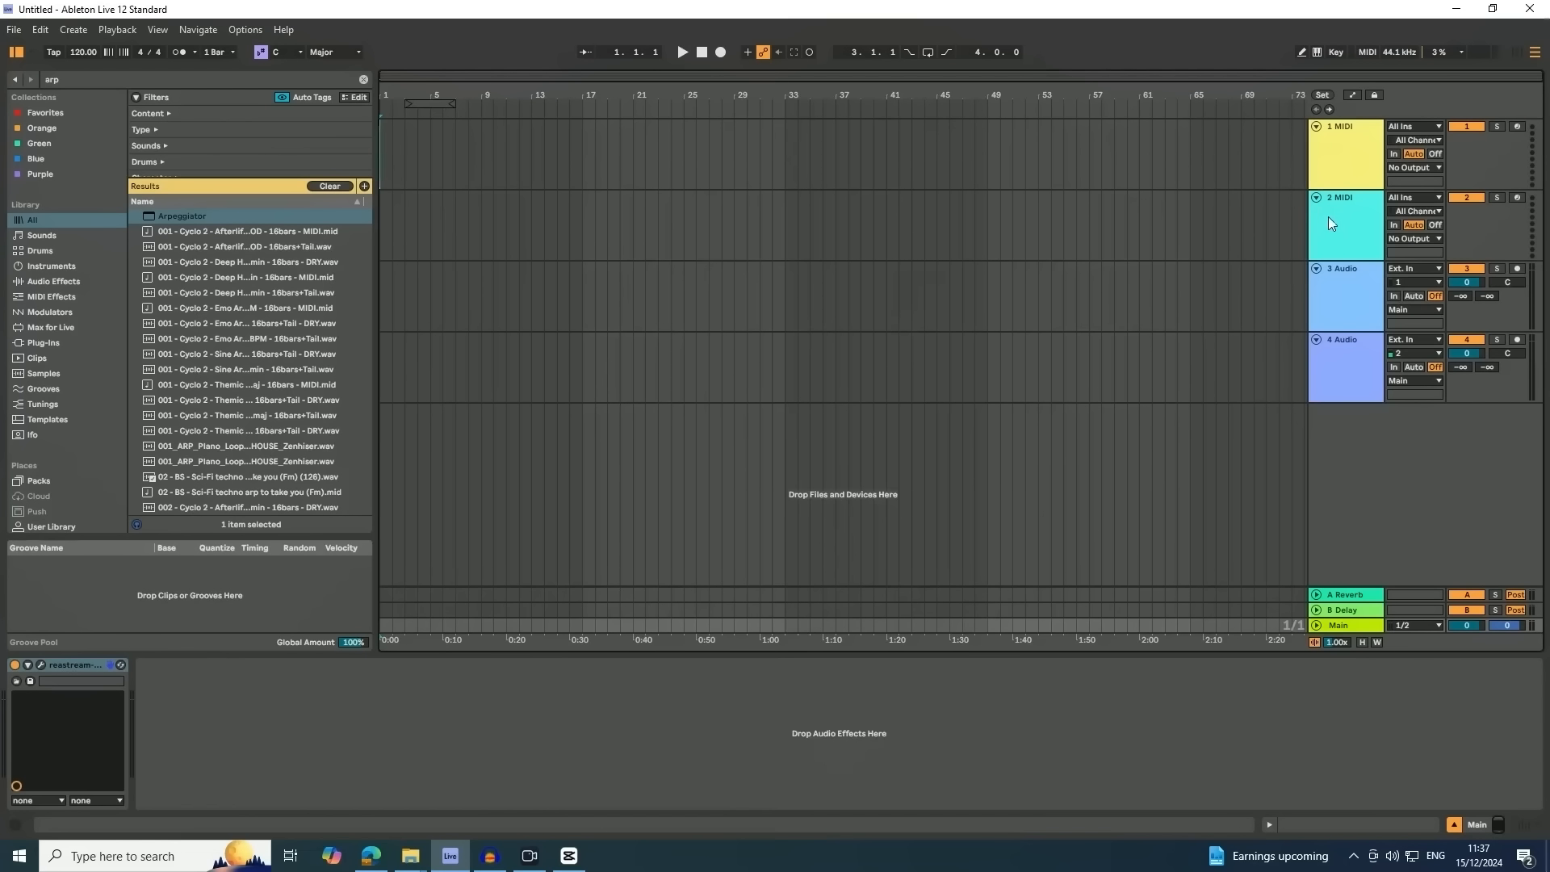
click(1335, 166)
key(Delete)
key(Delete)
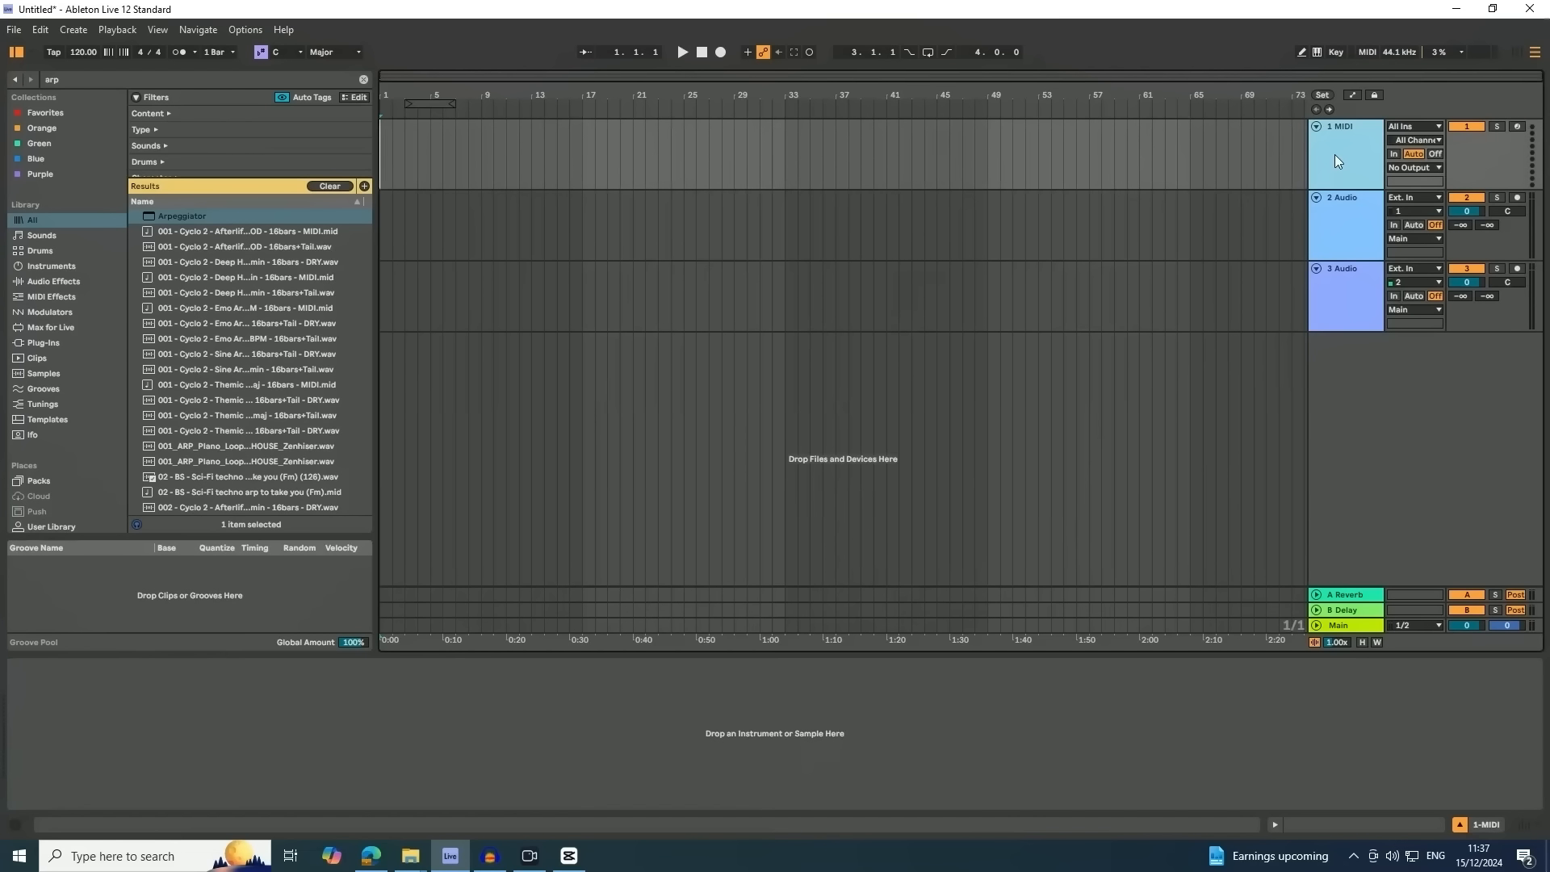
Rename the first audio track as Drums and the second audio track as Vocal
key(ctrl+r)
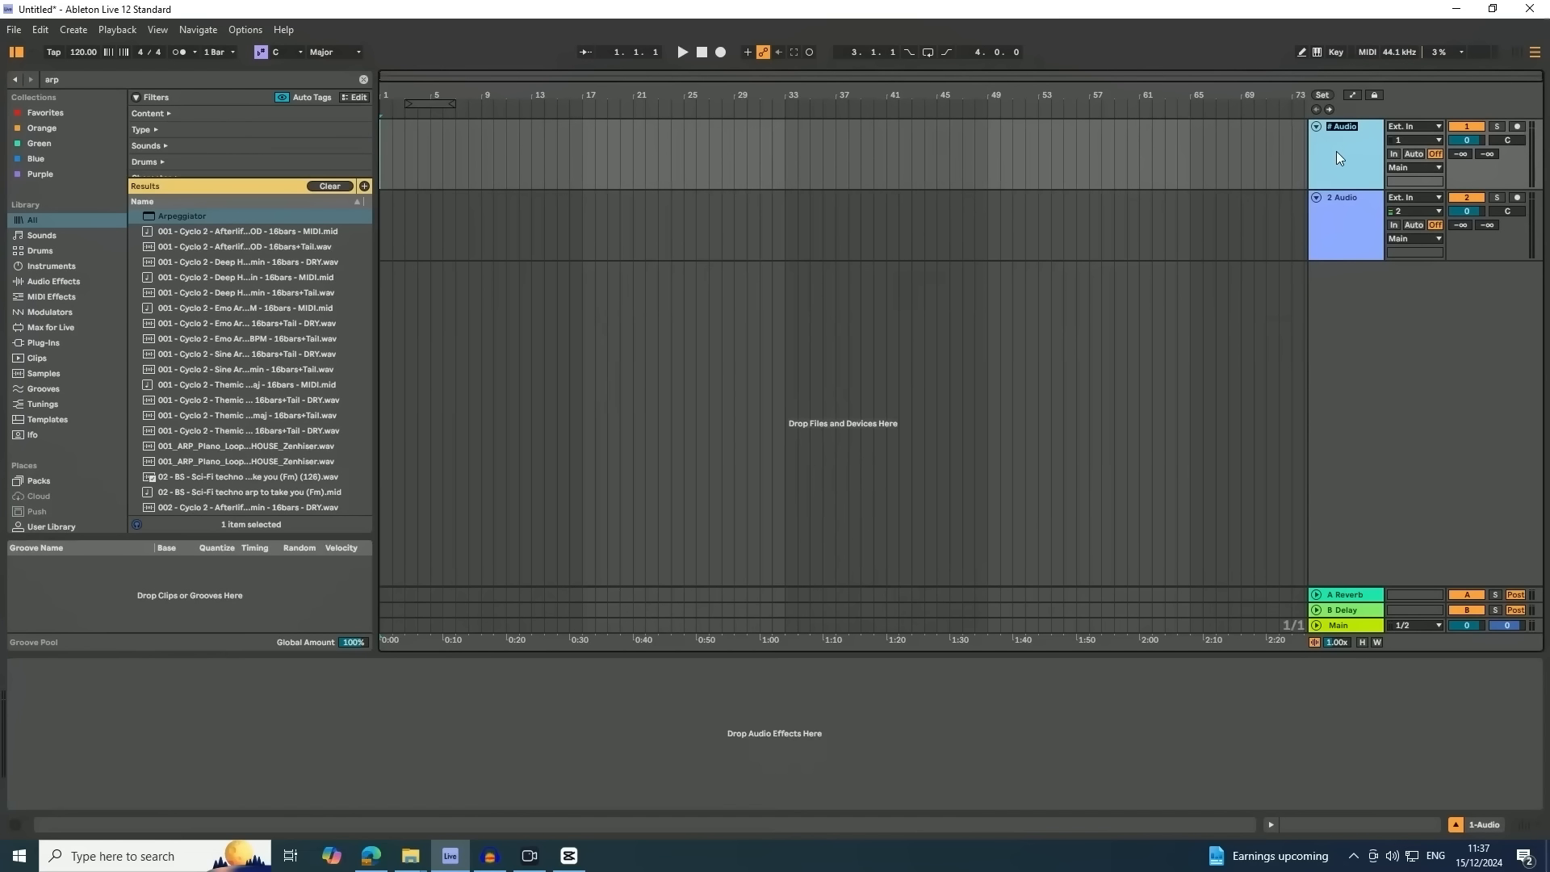
text(Drum)
key(Return)
click(1353, 208)
key(ctrl+r)
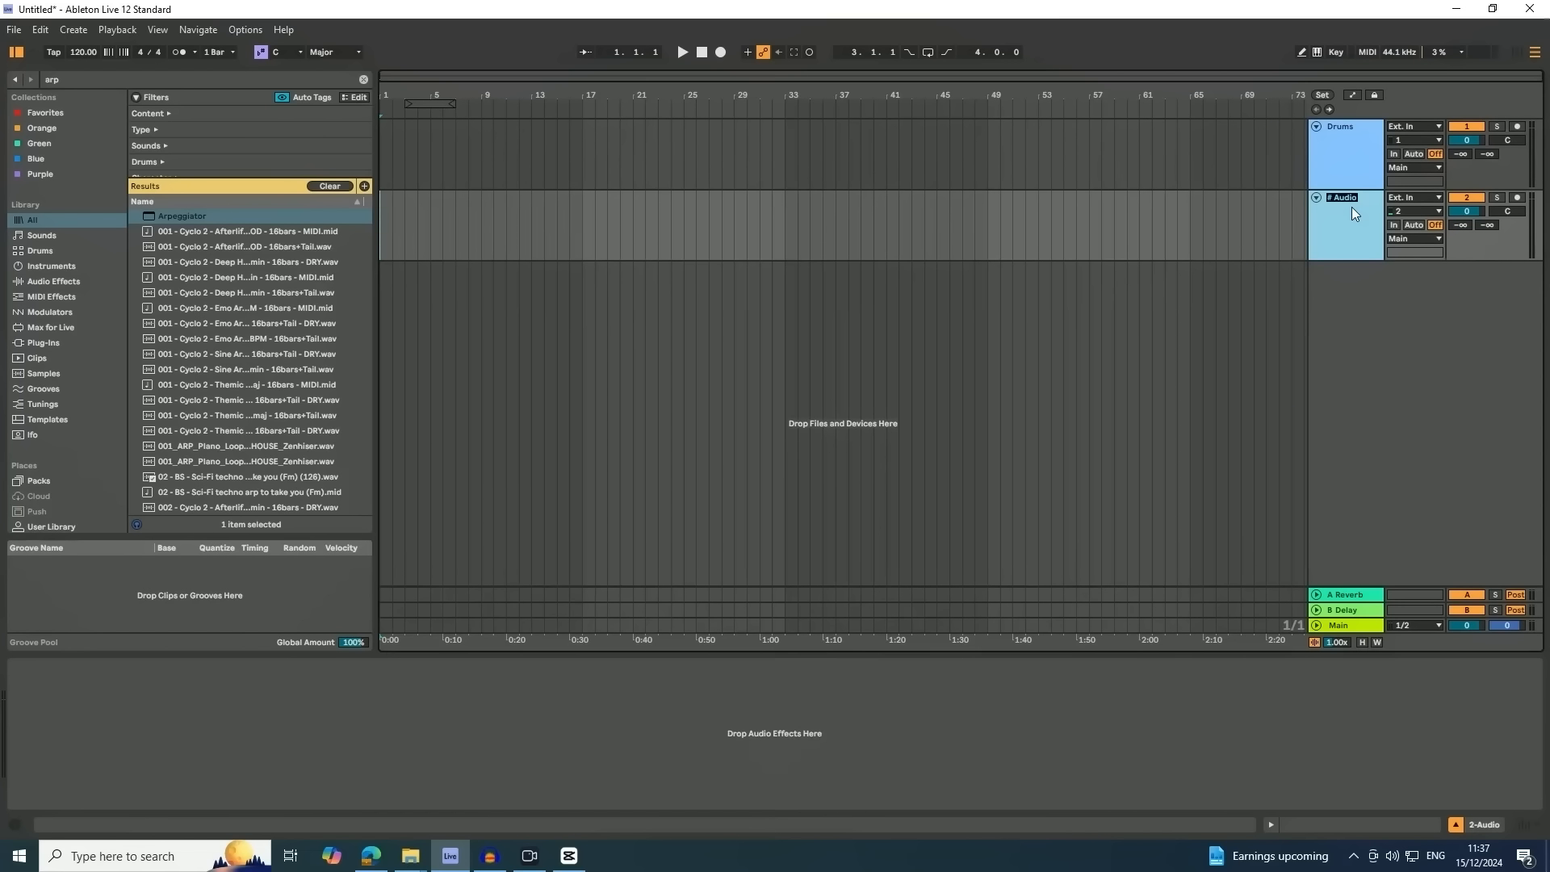
text(Vocal)
key(Return)
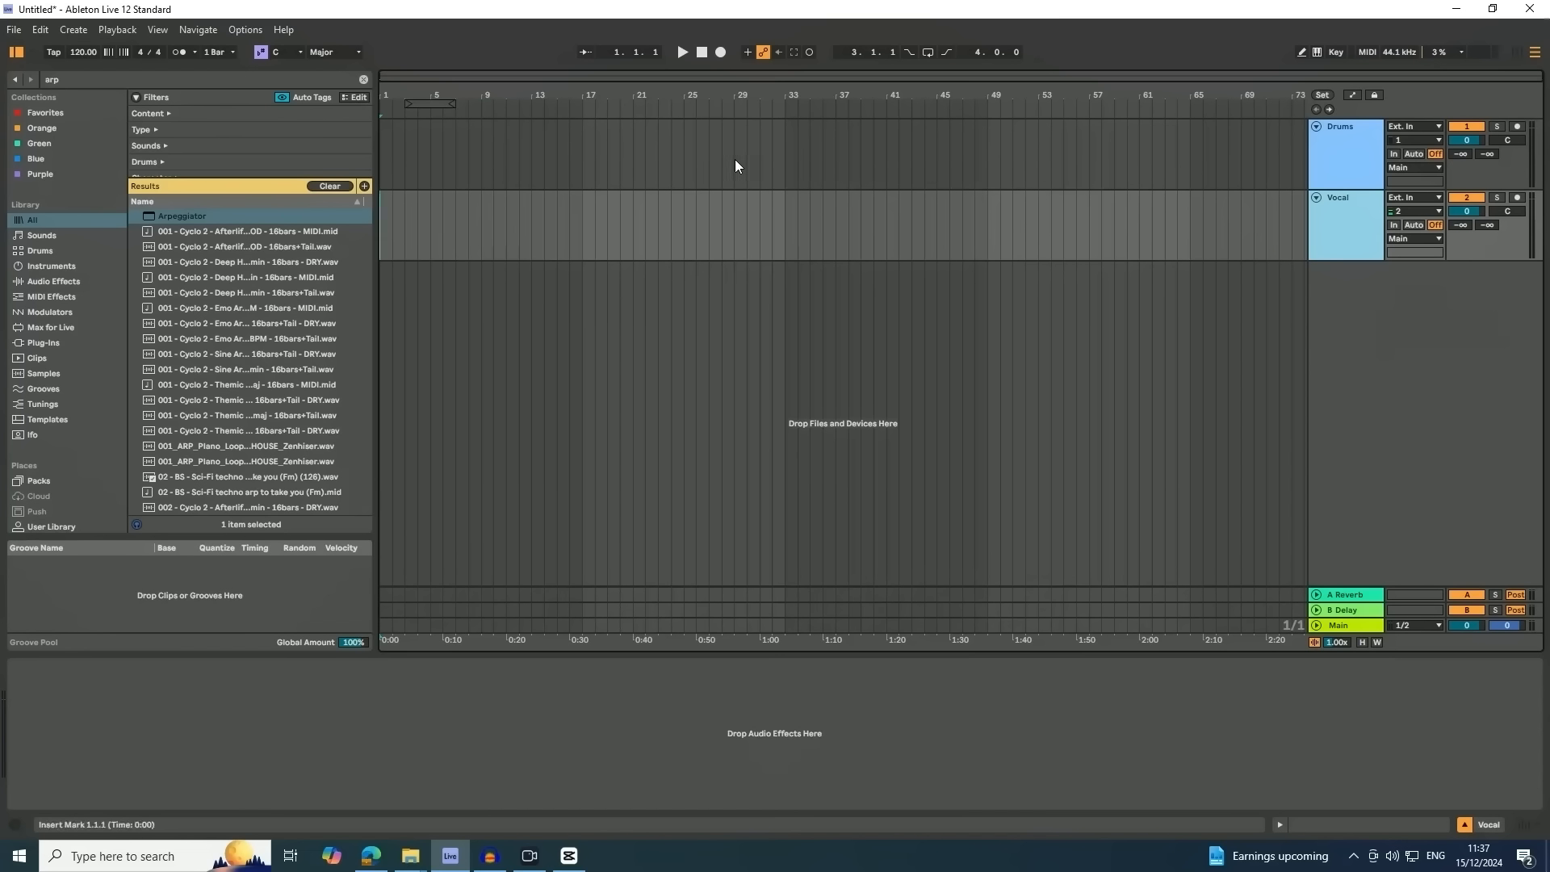
Switch to the browser and look through the My Songs list and feature tags on Fadr's Stems page
key(alt+Tab)
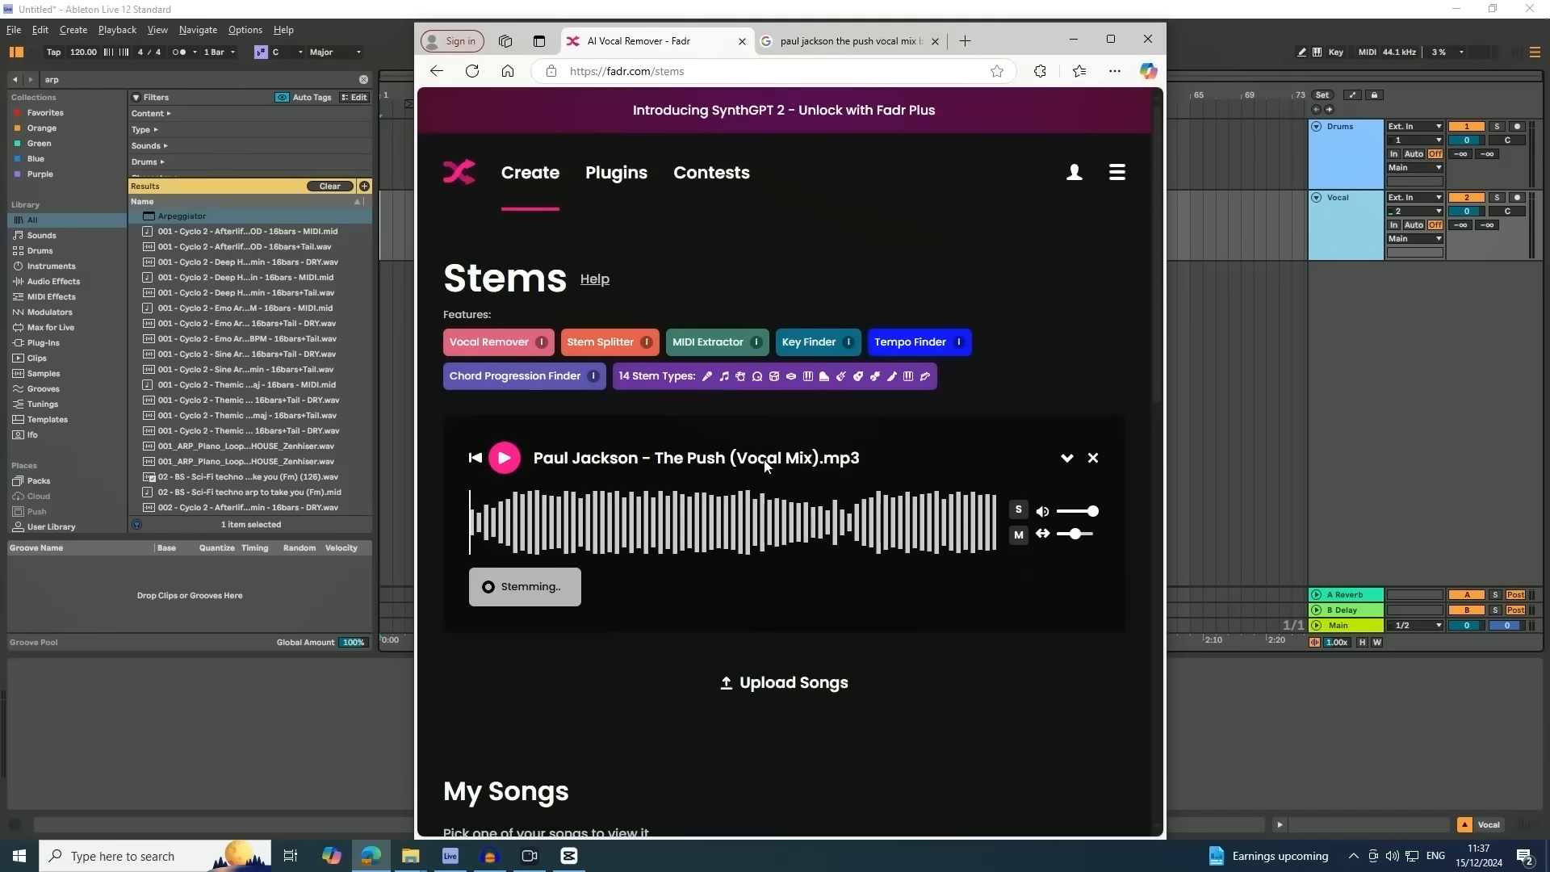
scroll(917, 529, down, 4)
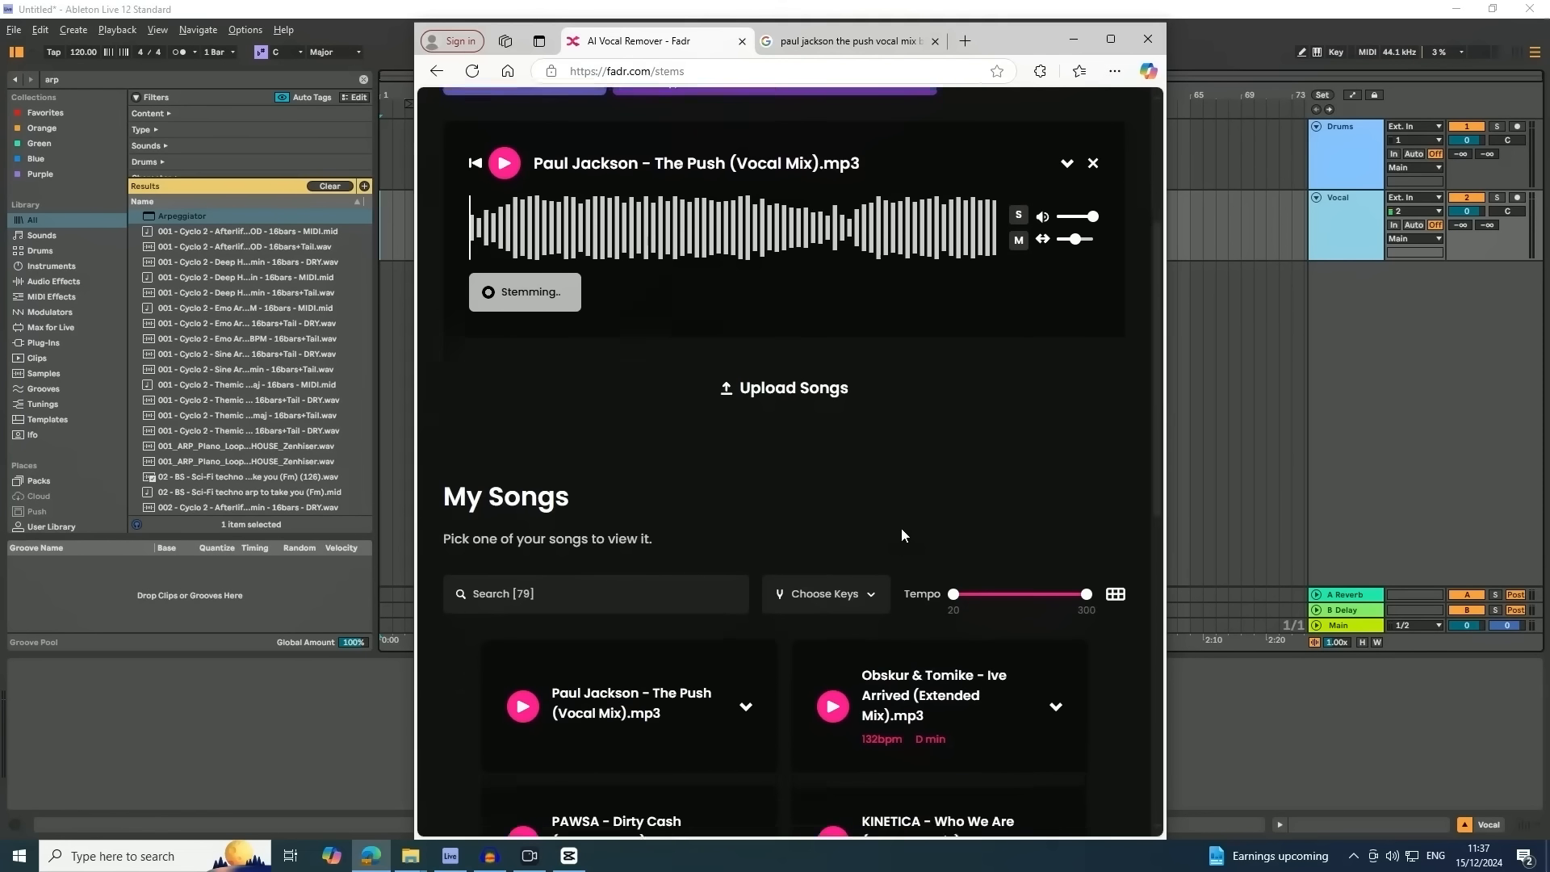
scroll(902, 534, down, 6)
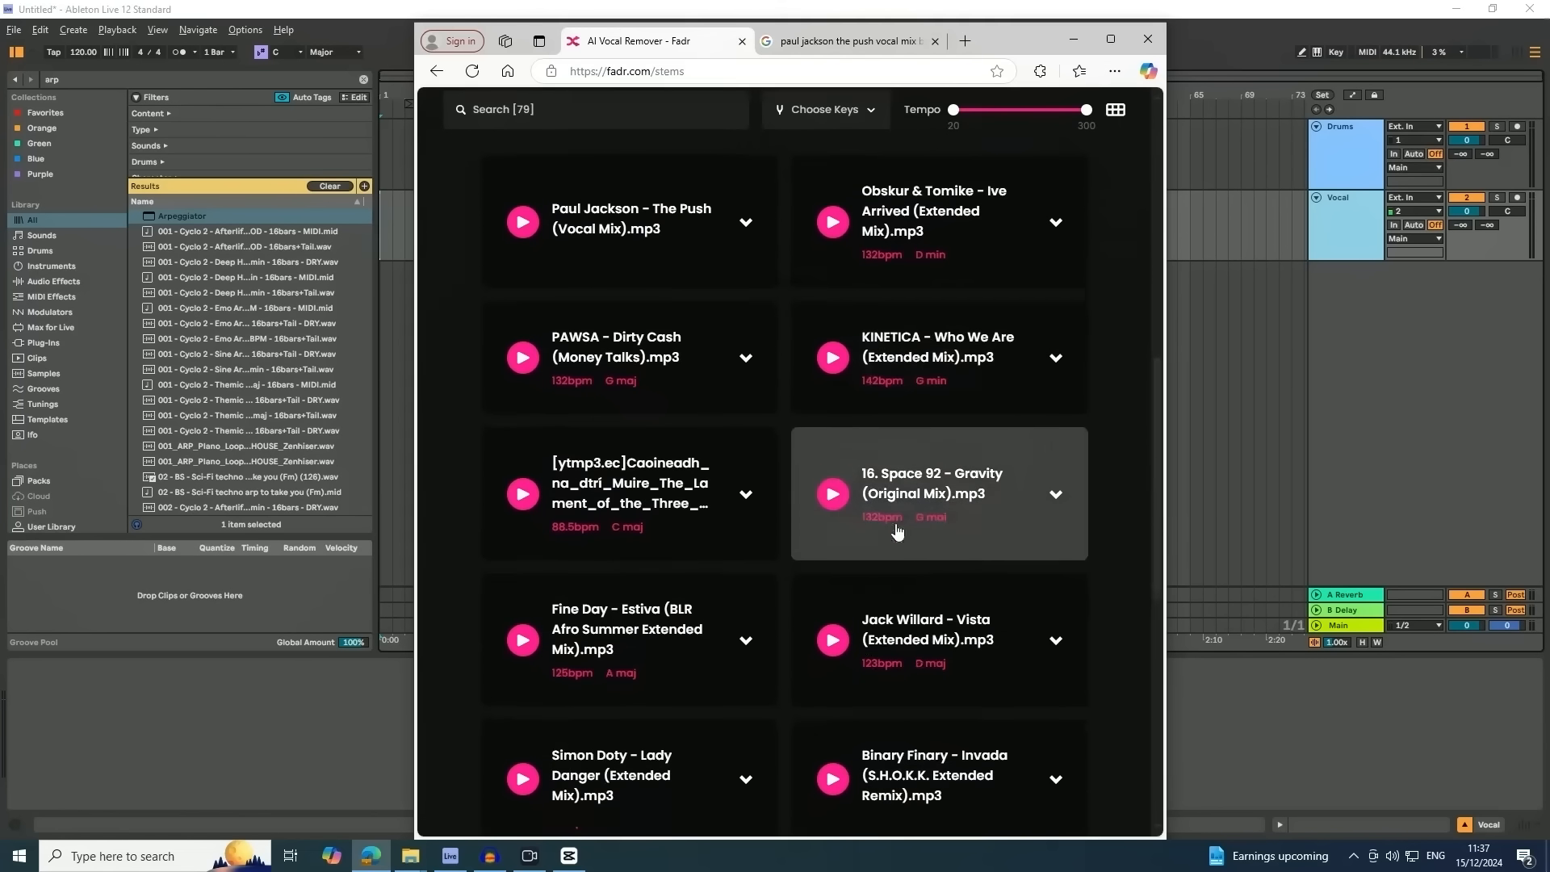
scroll(896, 531, down, 8)
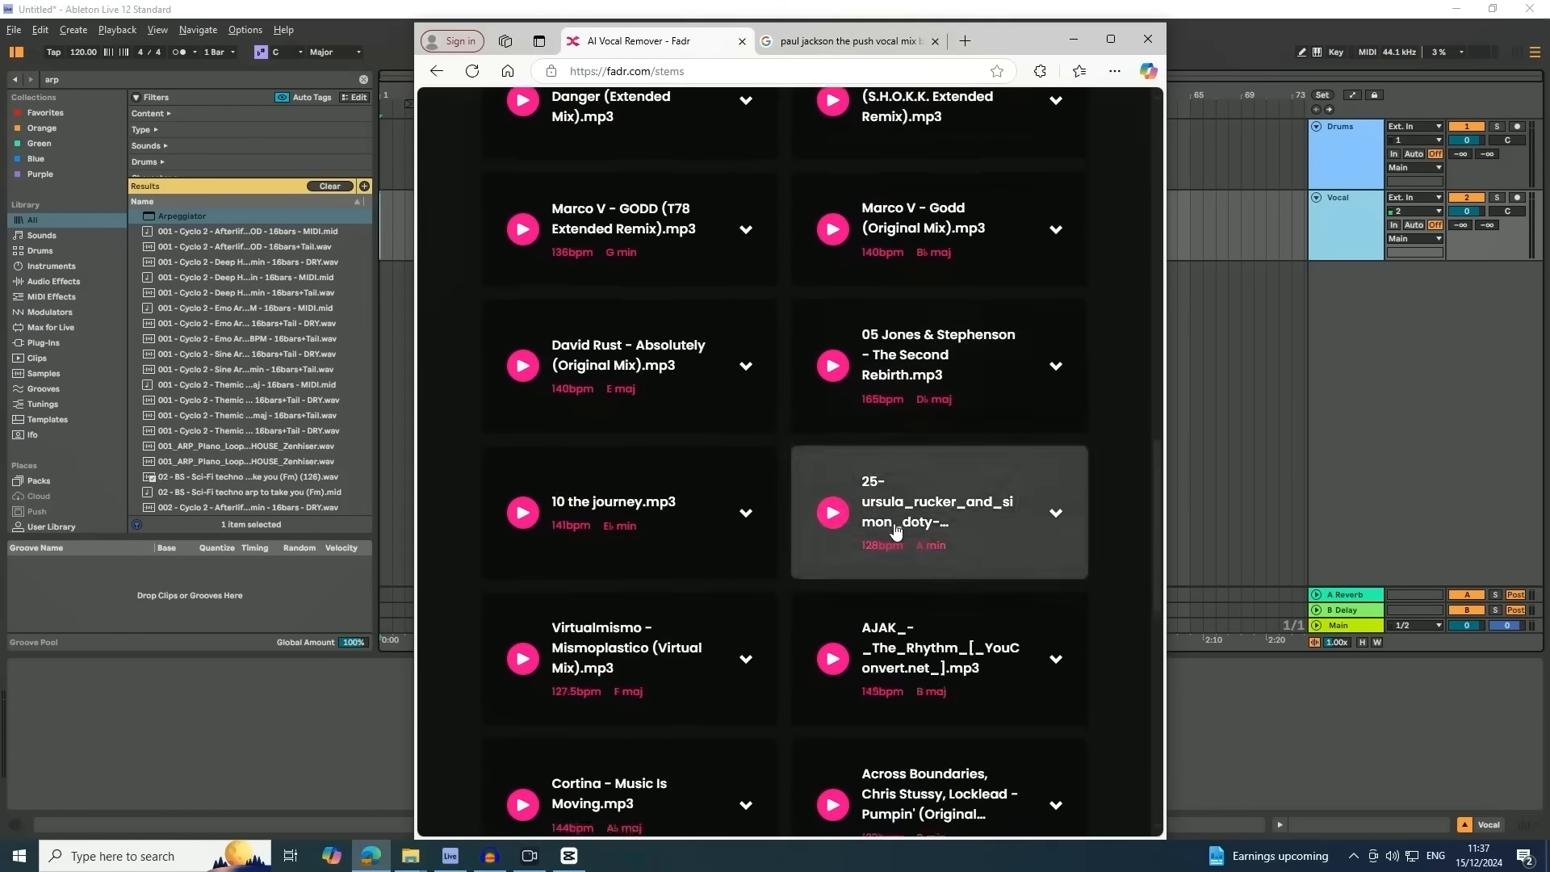
scroll(897, 531, down, 9)
scroll(895, 531, up, 12)
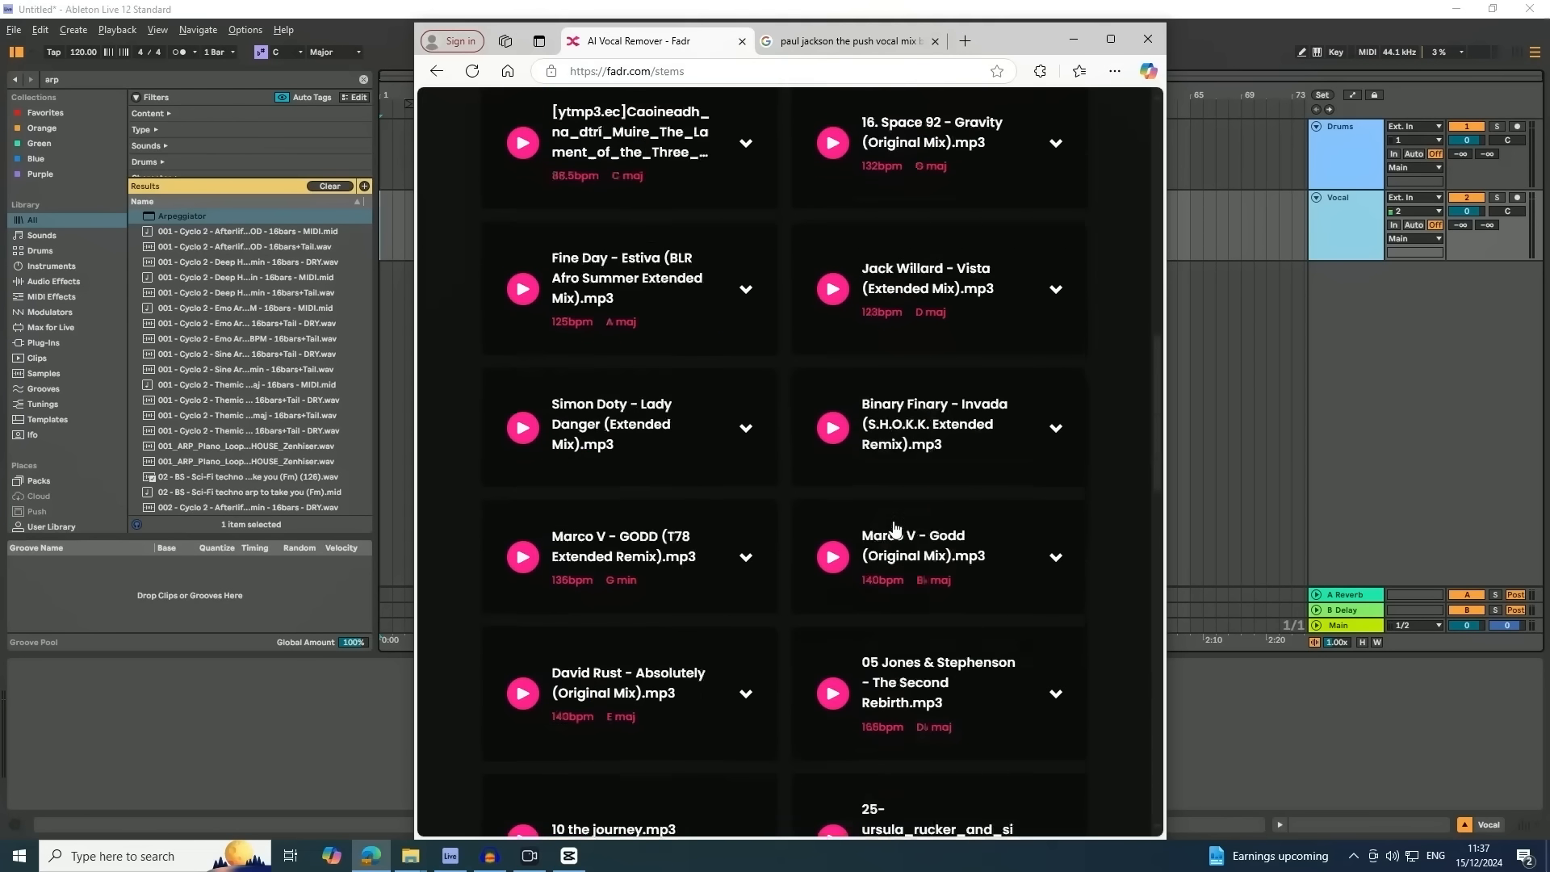
scroll(894, 529, up, 14)
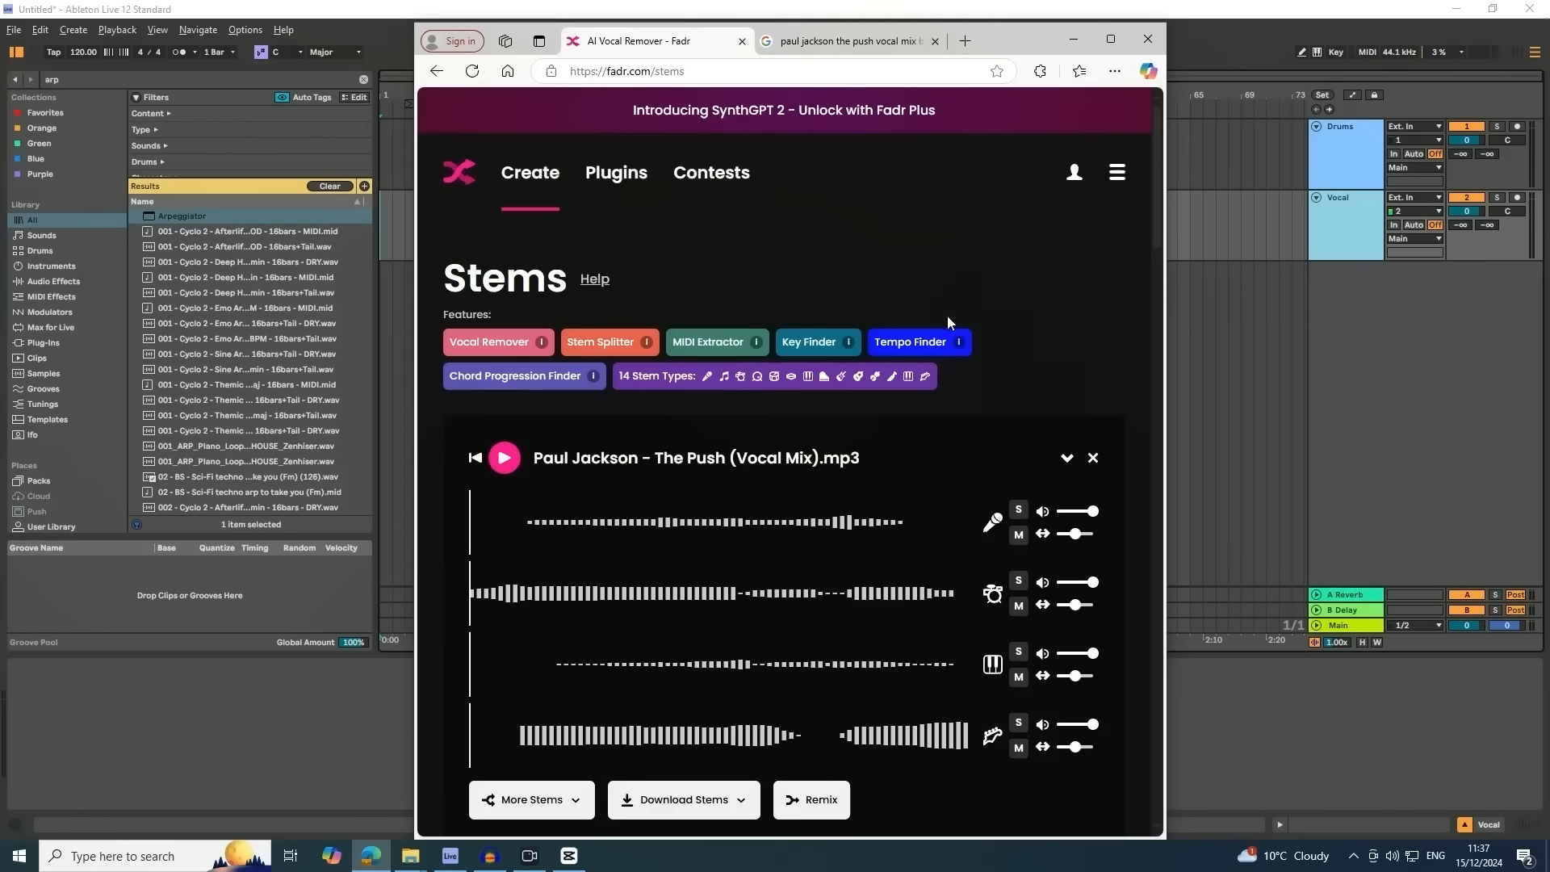
mouse_move(959, 342)
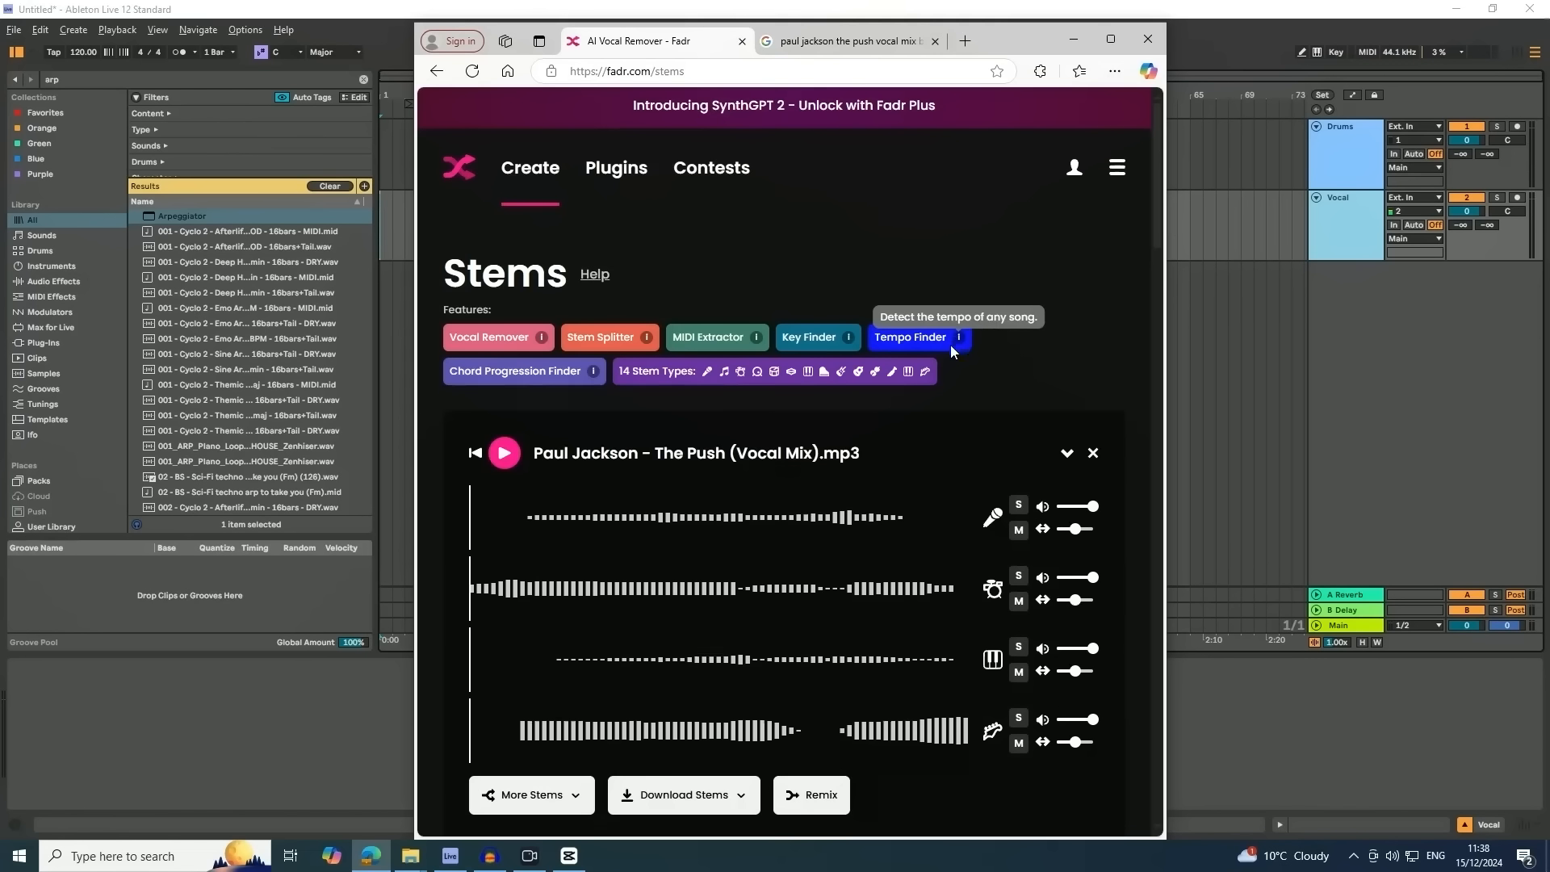
Download only the Vocals and Drums stems of the uploaded song in mp3 format
scroll(628, 336, down, 2)
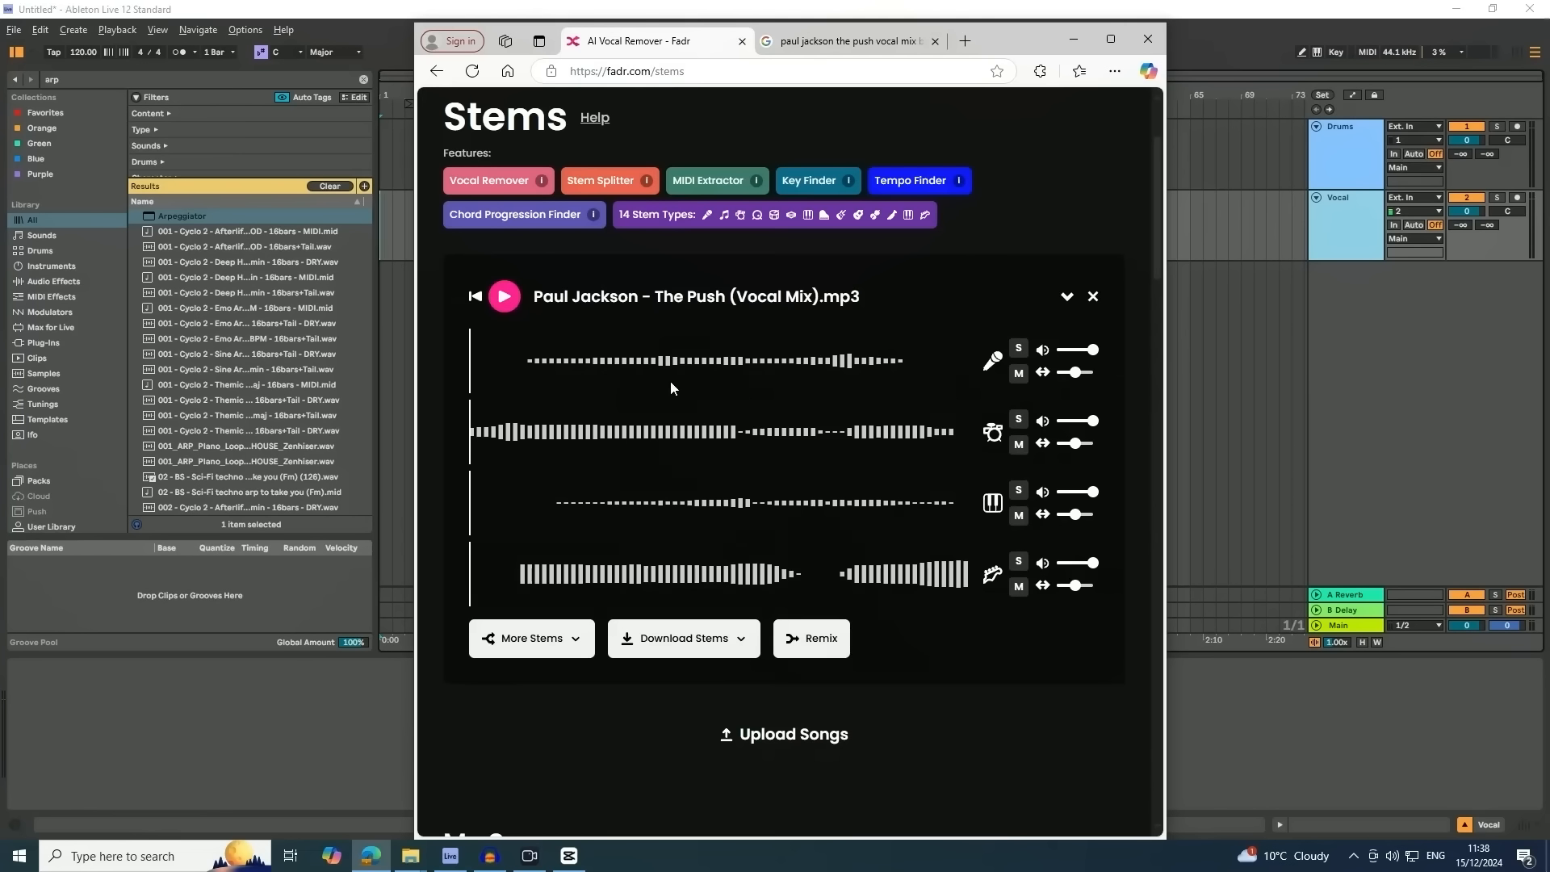
click(712, 640)
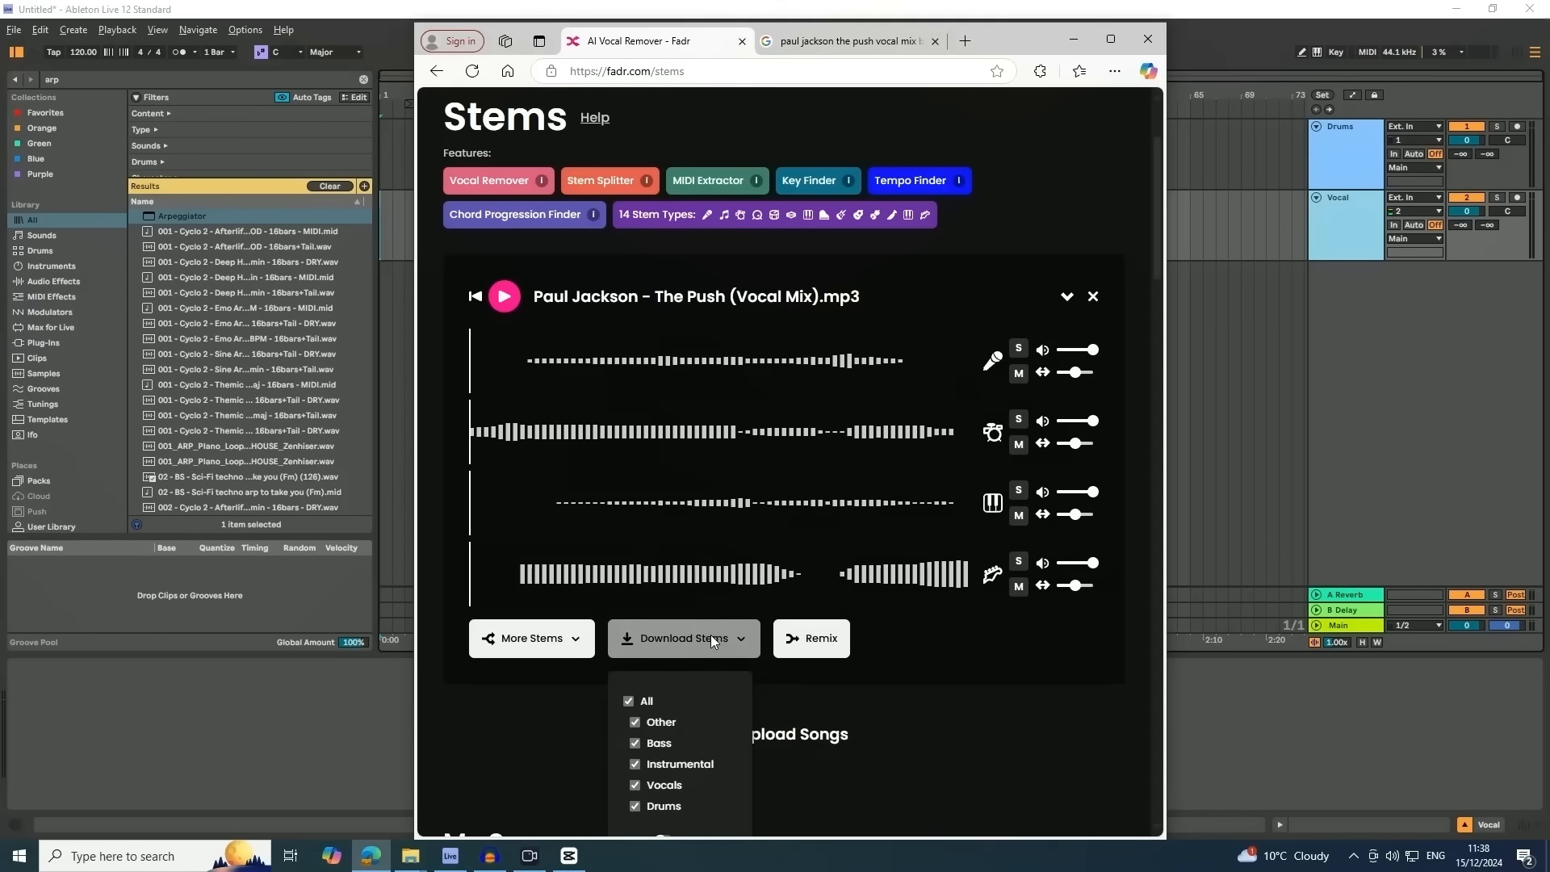
click(630, 699)
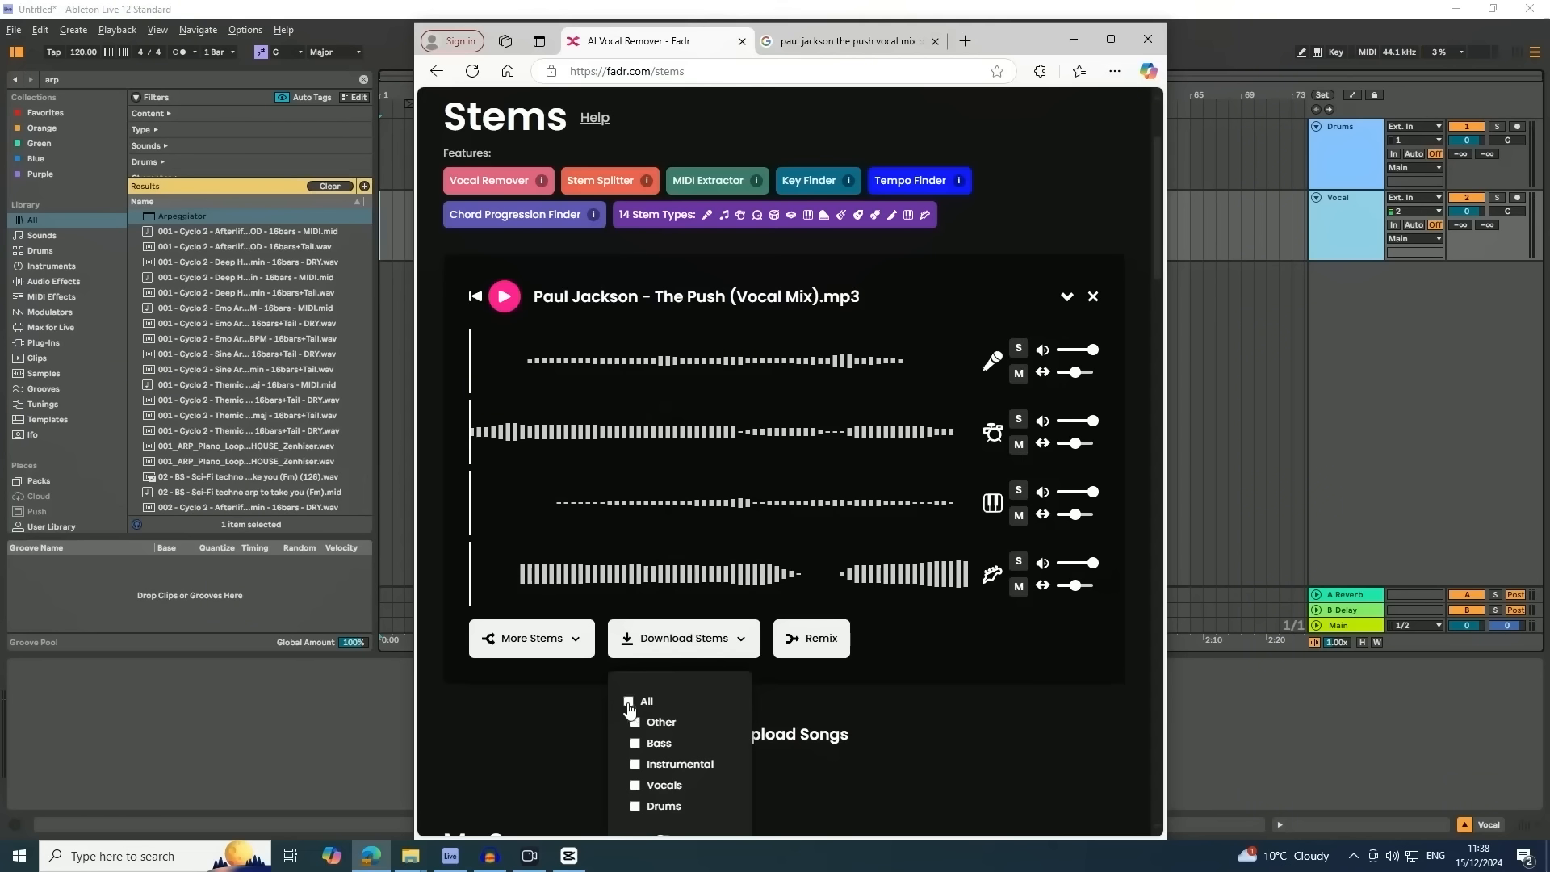
click(635, 786)
click(635, 805)
scroll(646, 791, down, 2)
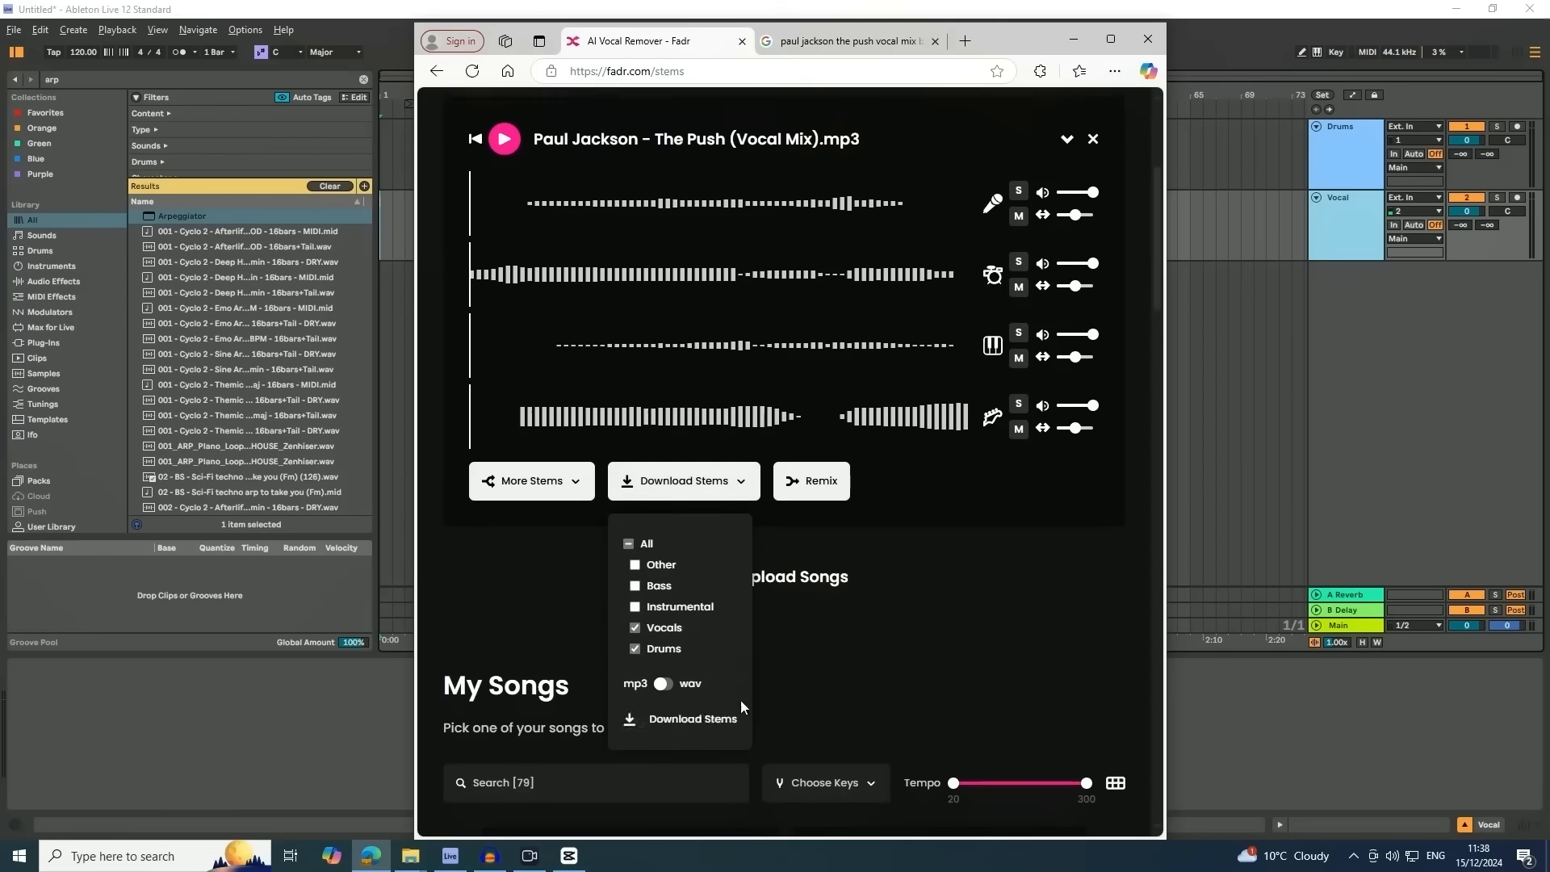
click(677, 717)
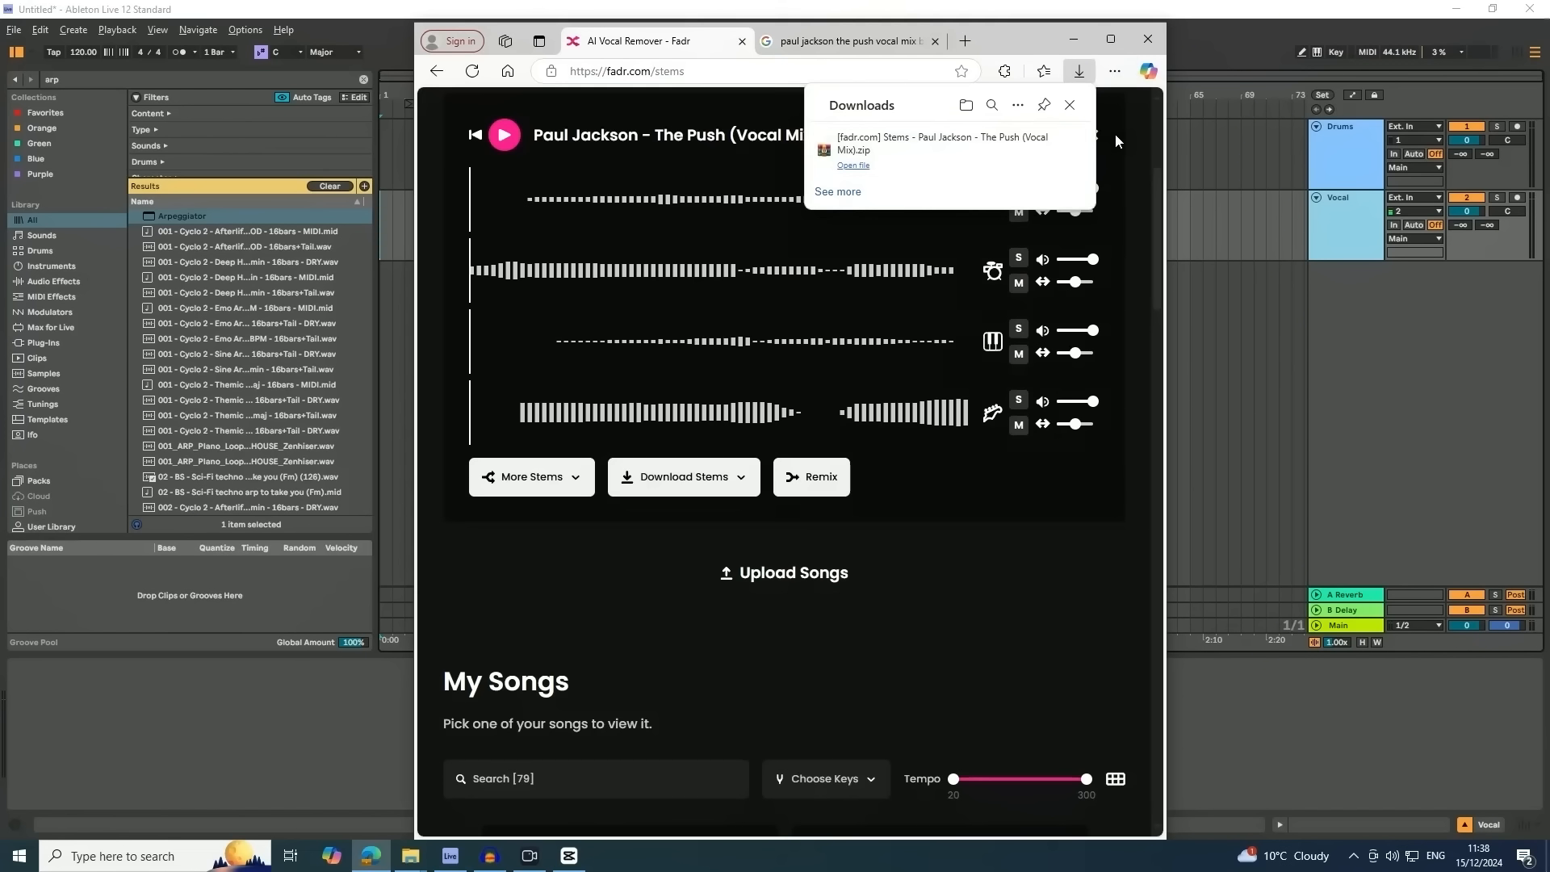
Extract the Drums and Vocals mp3 files from the downloaded stems archive into the desktop Video folder and open that folder
click(1023, 155)
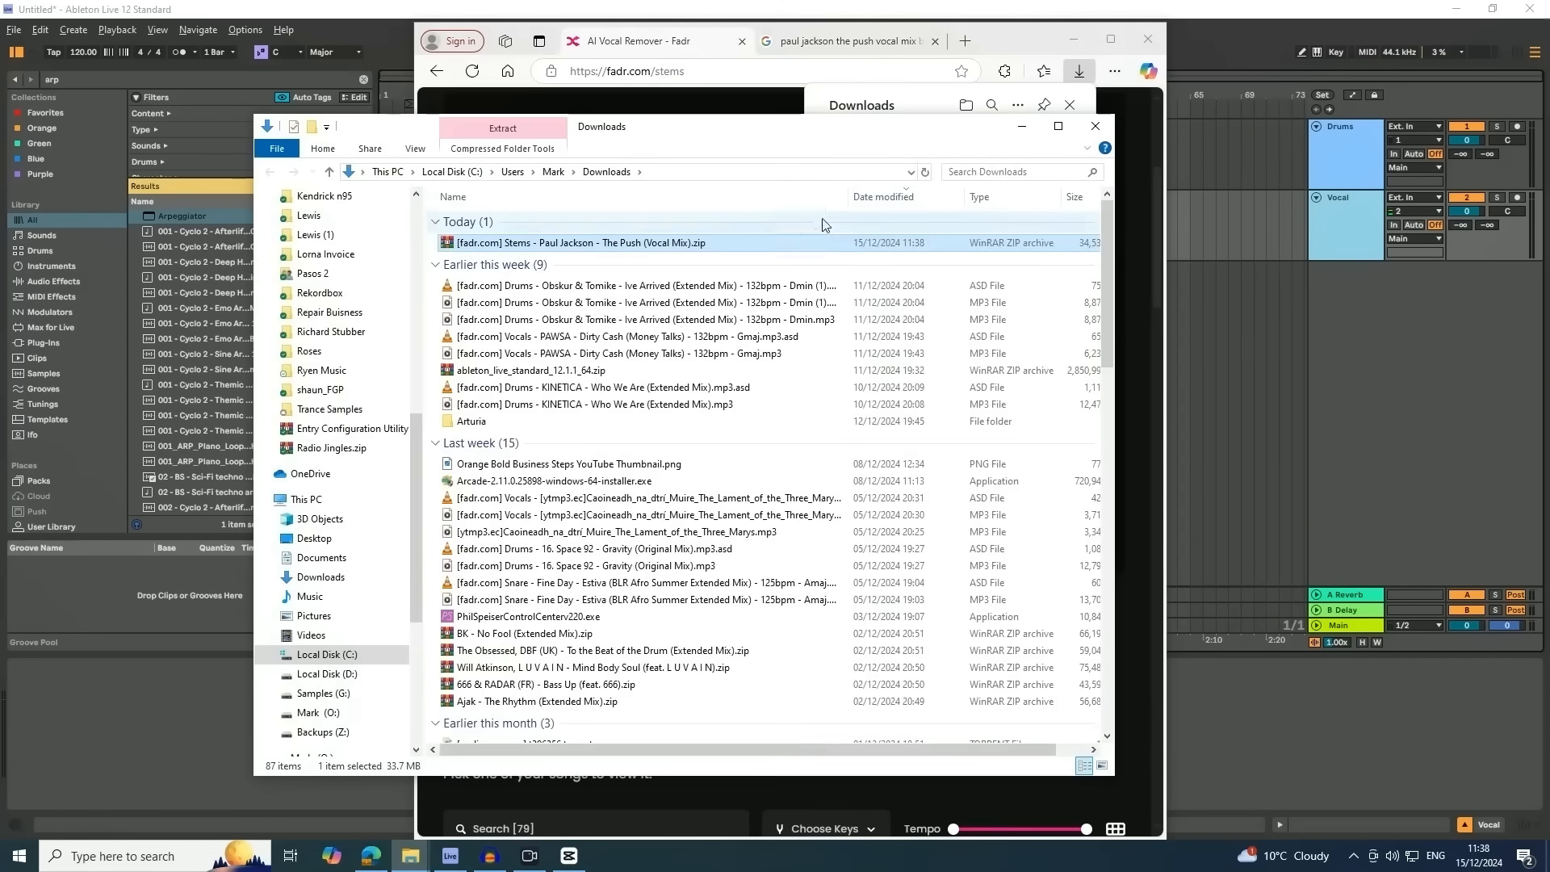
double_click(573, 242)
click(428, 562)
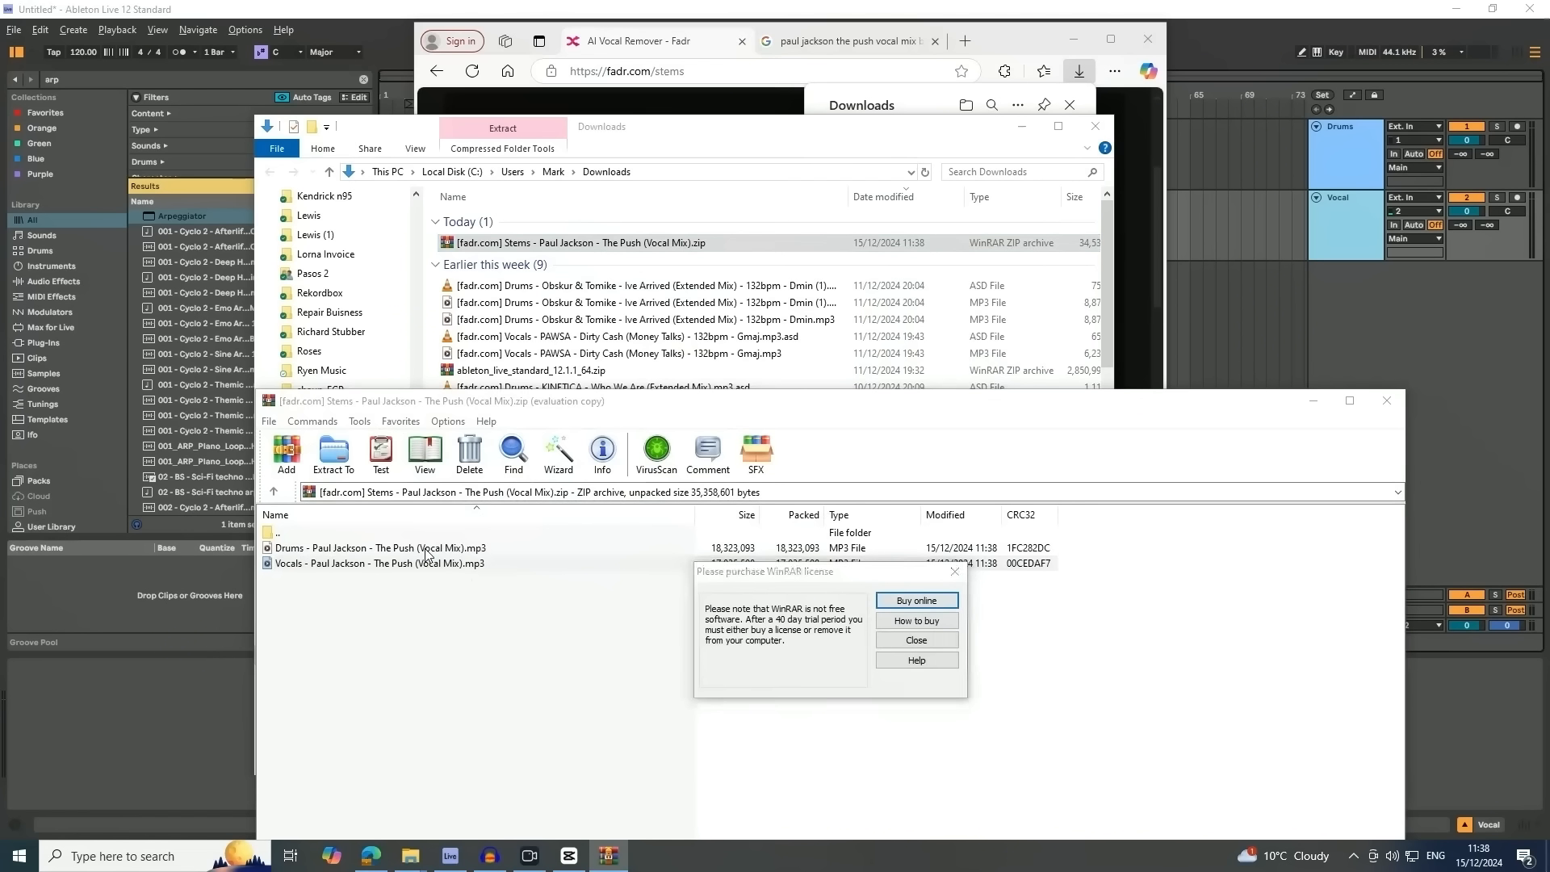
click(954, 571)
shift+click(436, 549)
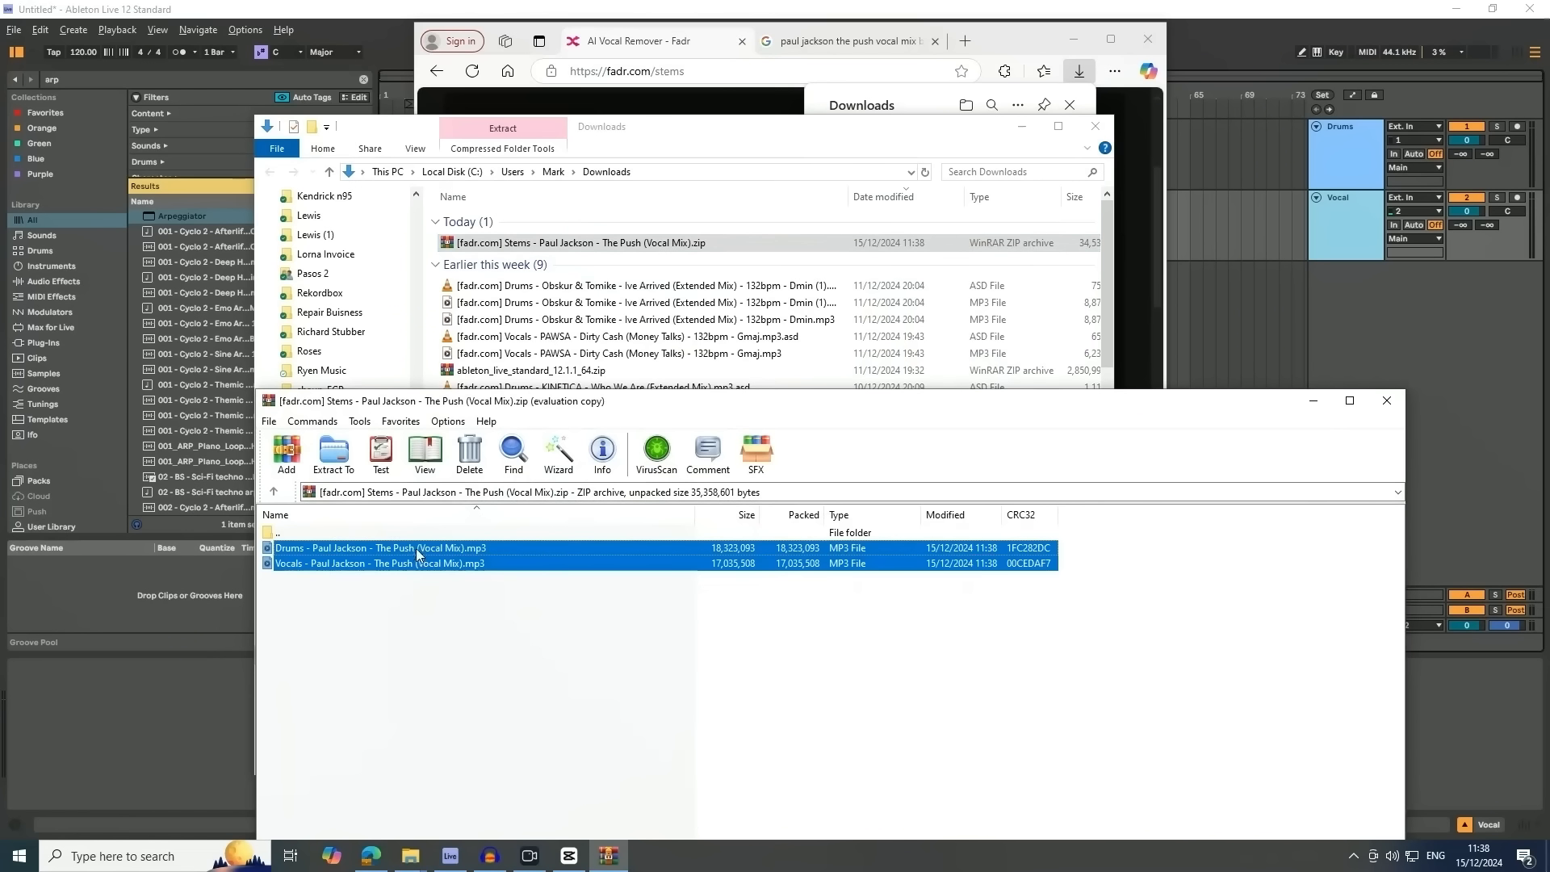
drag(419, 553, 692, 489)
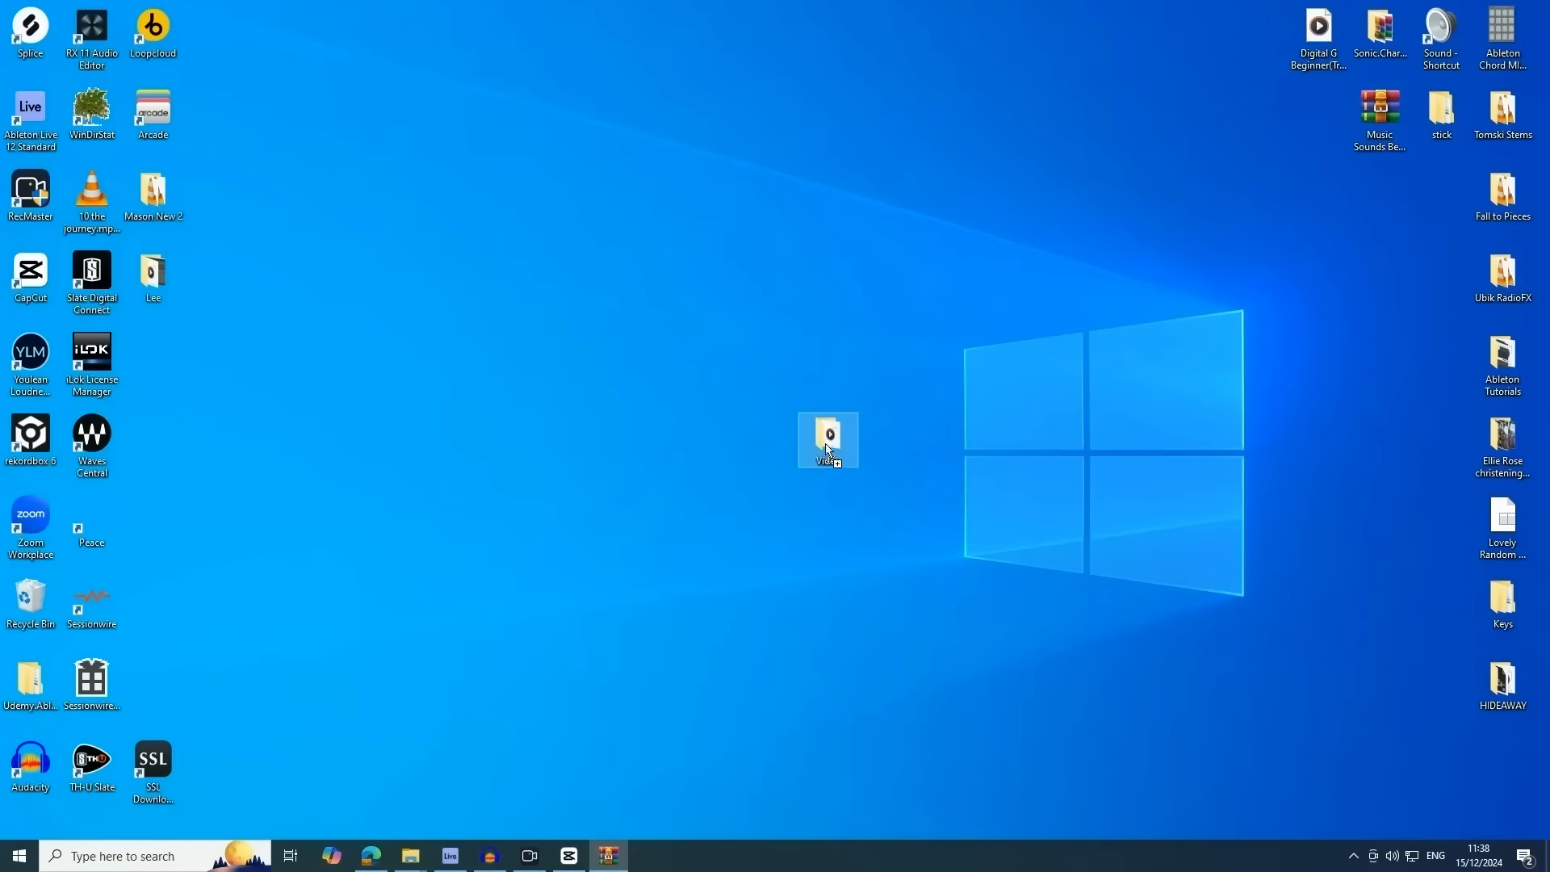
drag(825, 443, 827, 414)
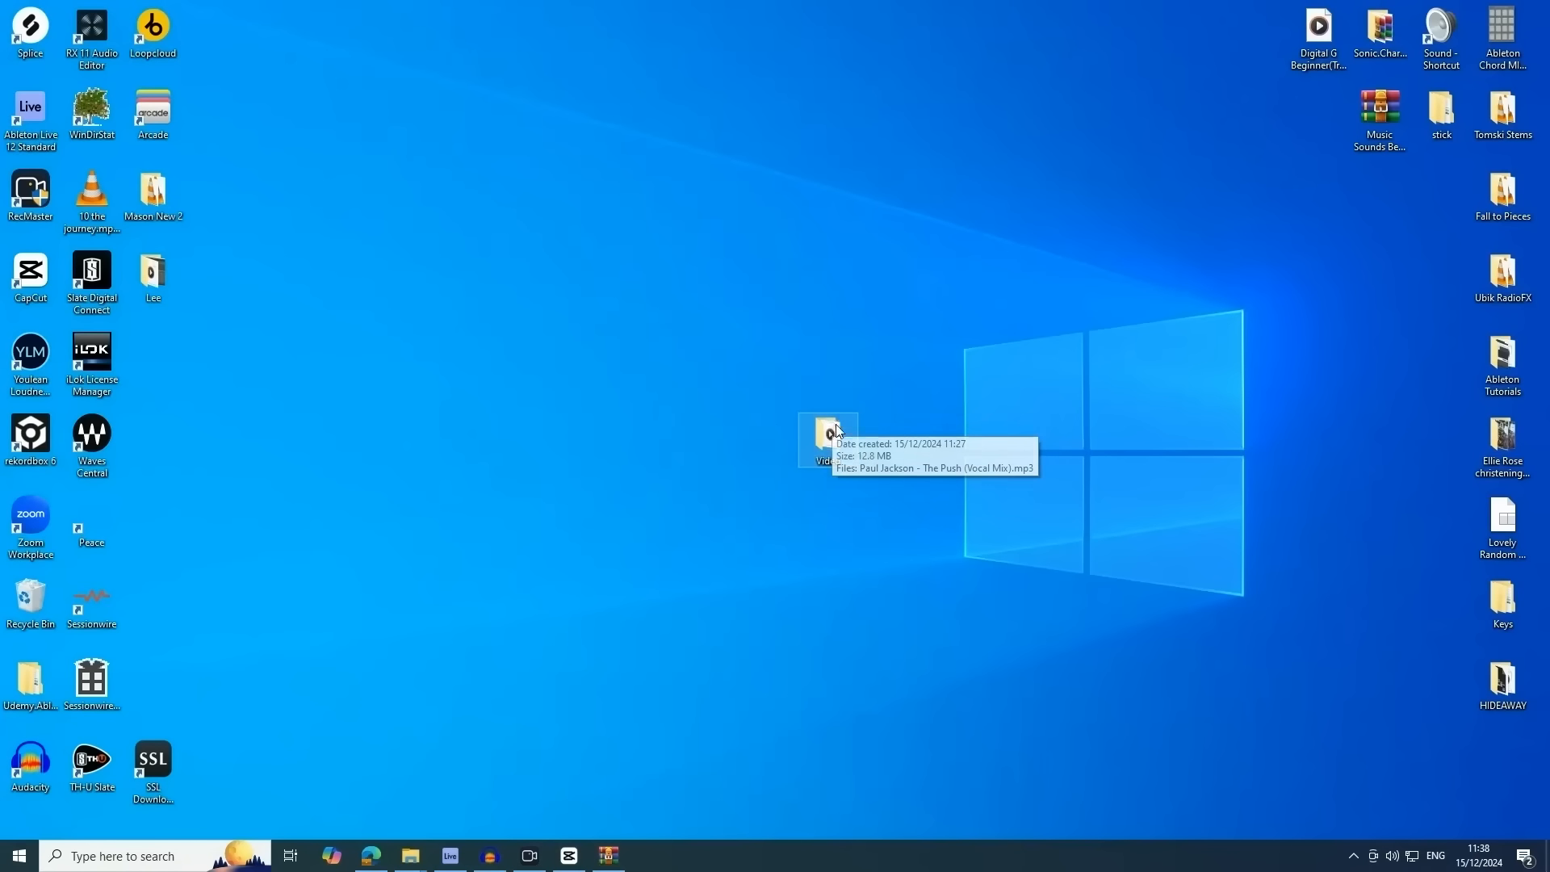
double_click(830, 426)
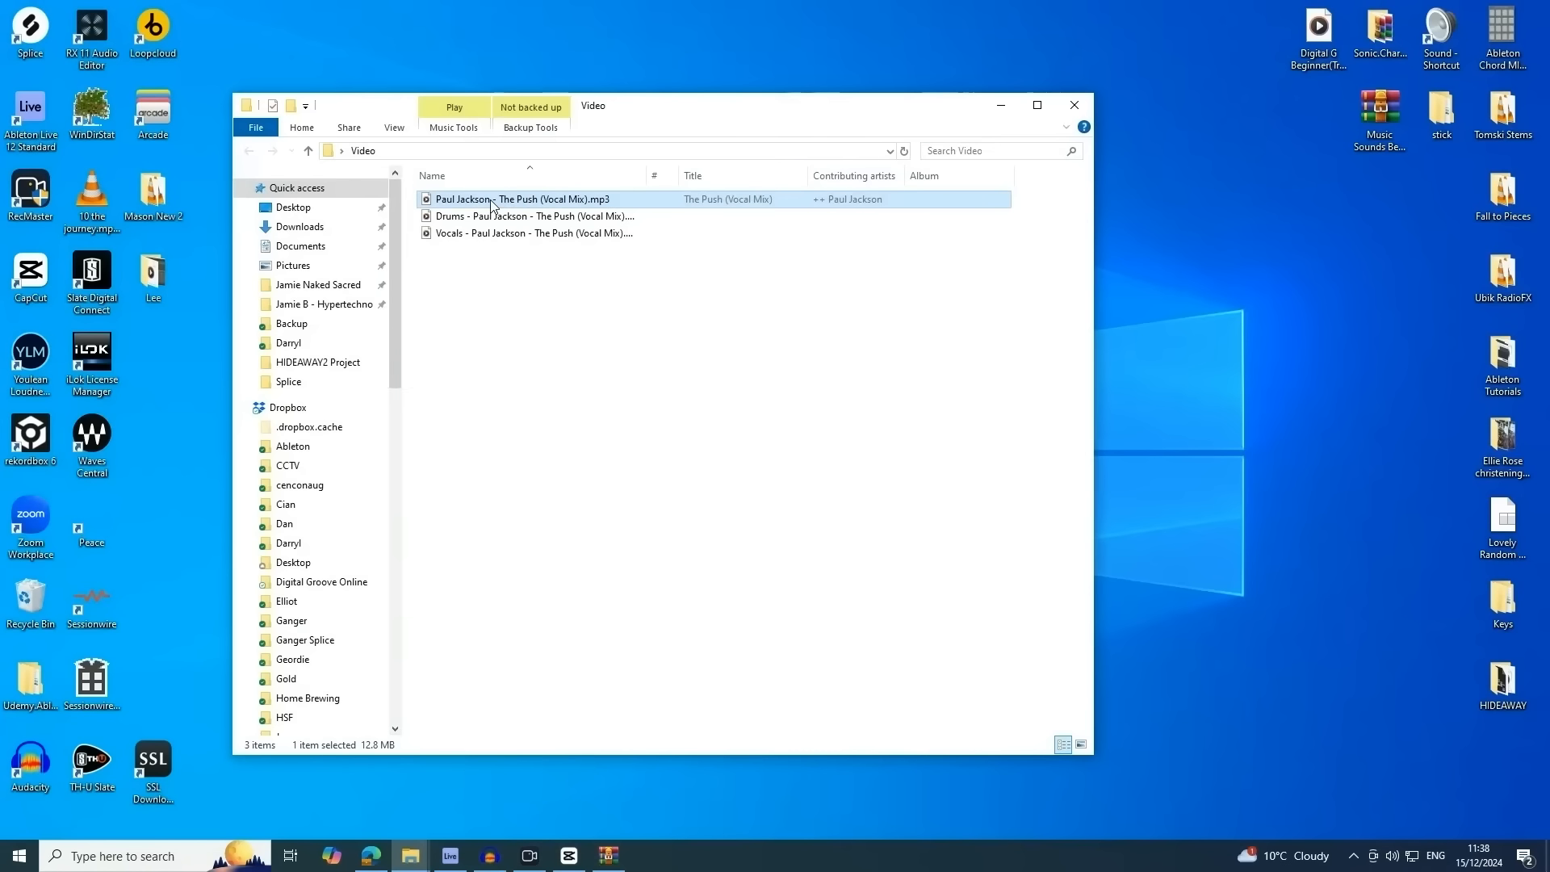
Place the Drums and Vocals stem mp3s from the Video folder on the Drums and Vocal tracks, starting at bar 1
click(489, 237)
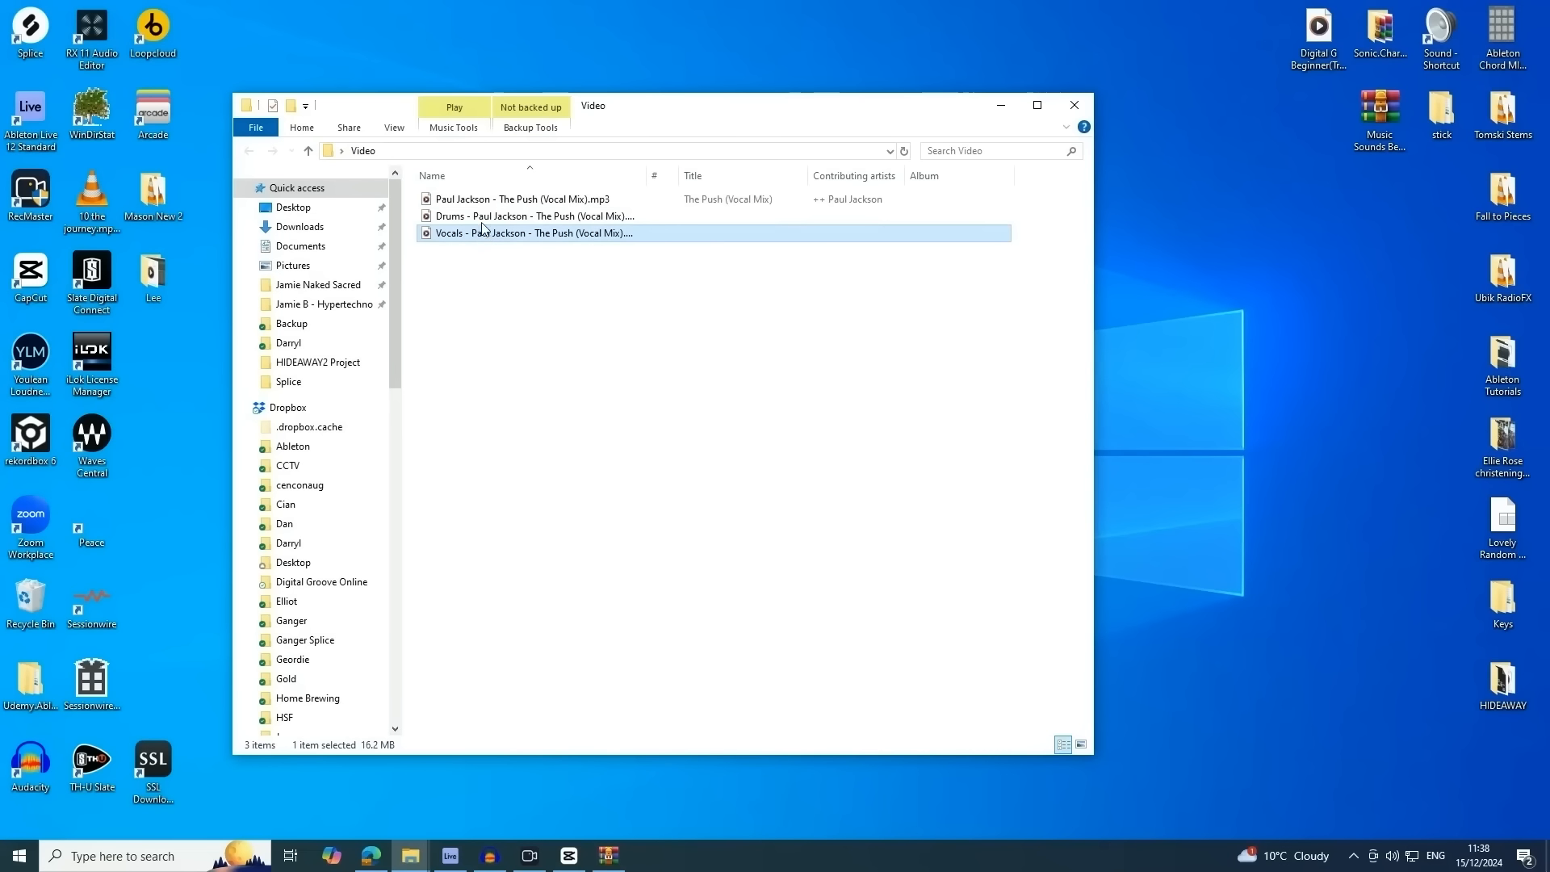
click(485, 218)
ctrl+click(474, 240)
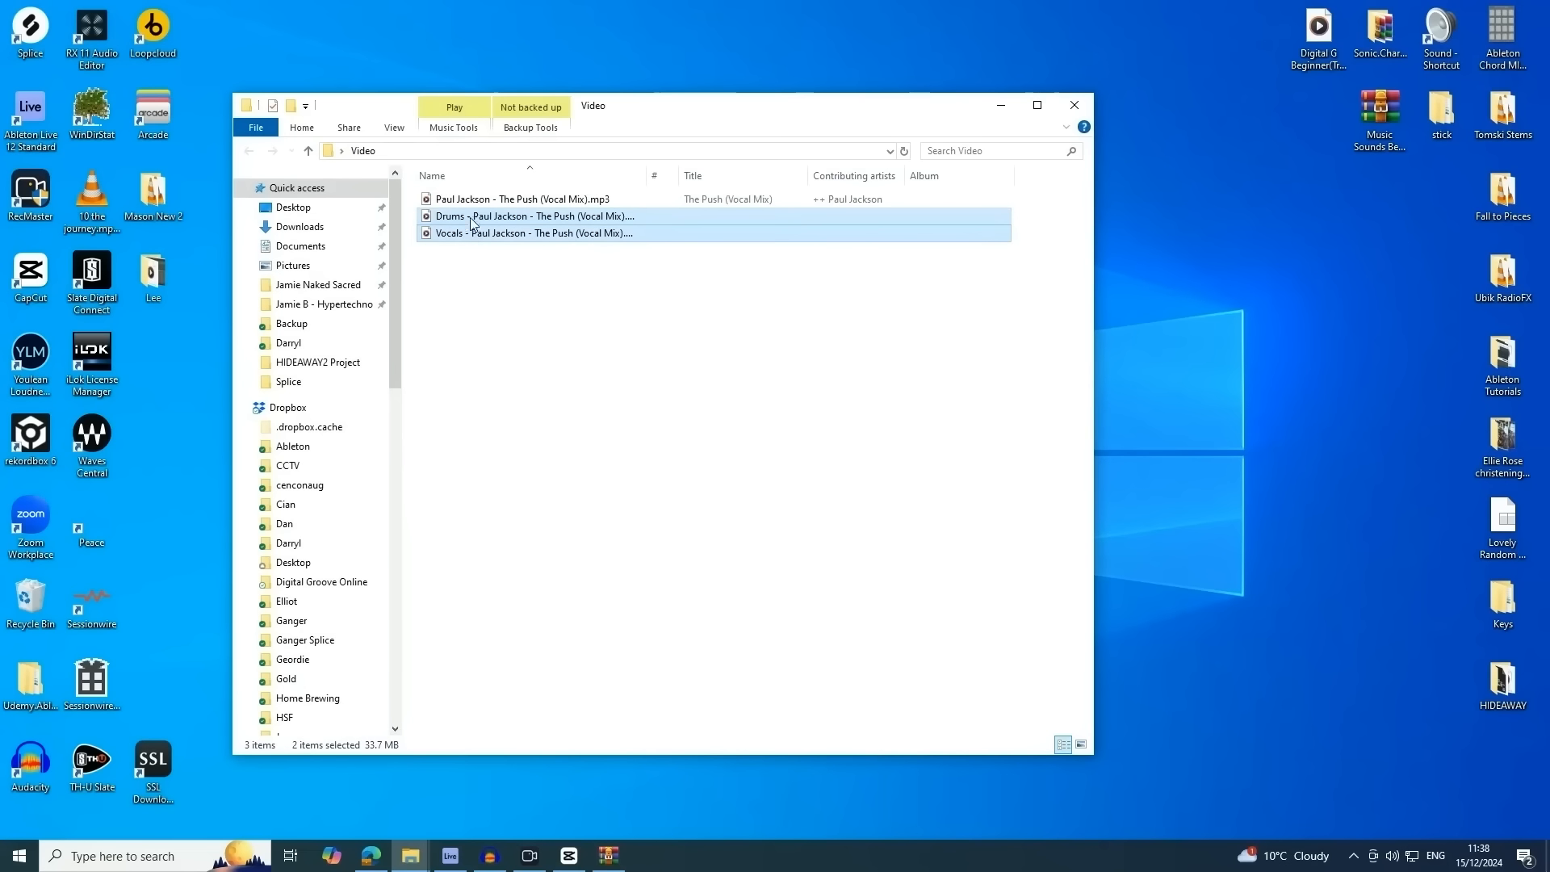
drag(475, 241, 381, 174)
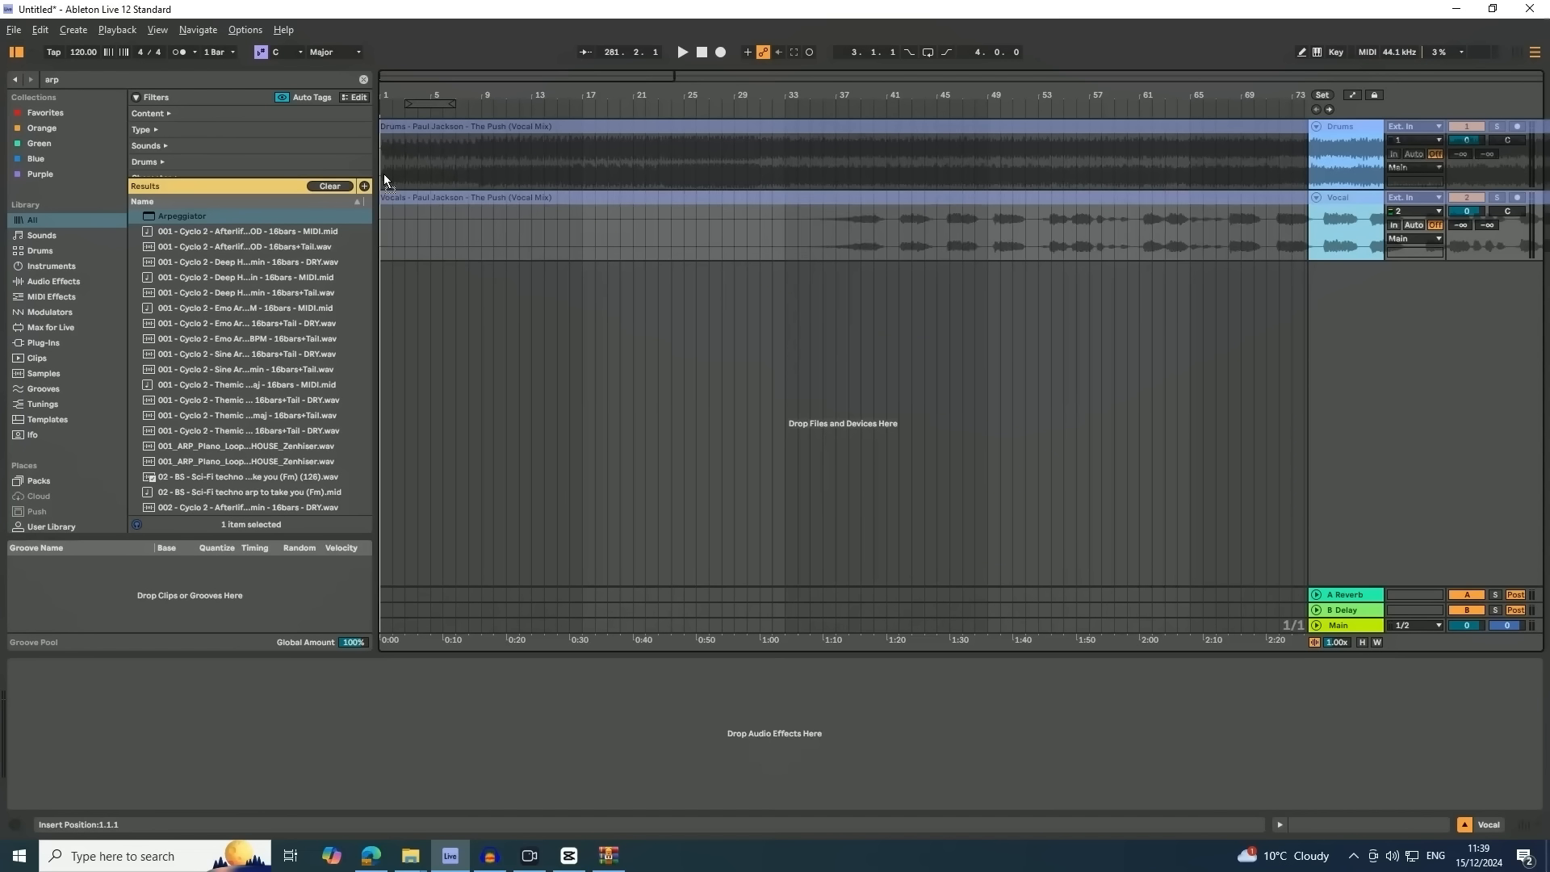
drag(384, 179, 384, 179)
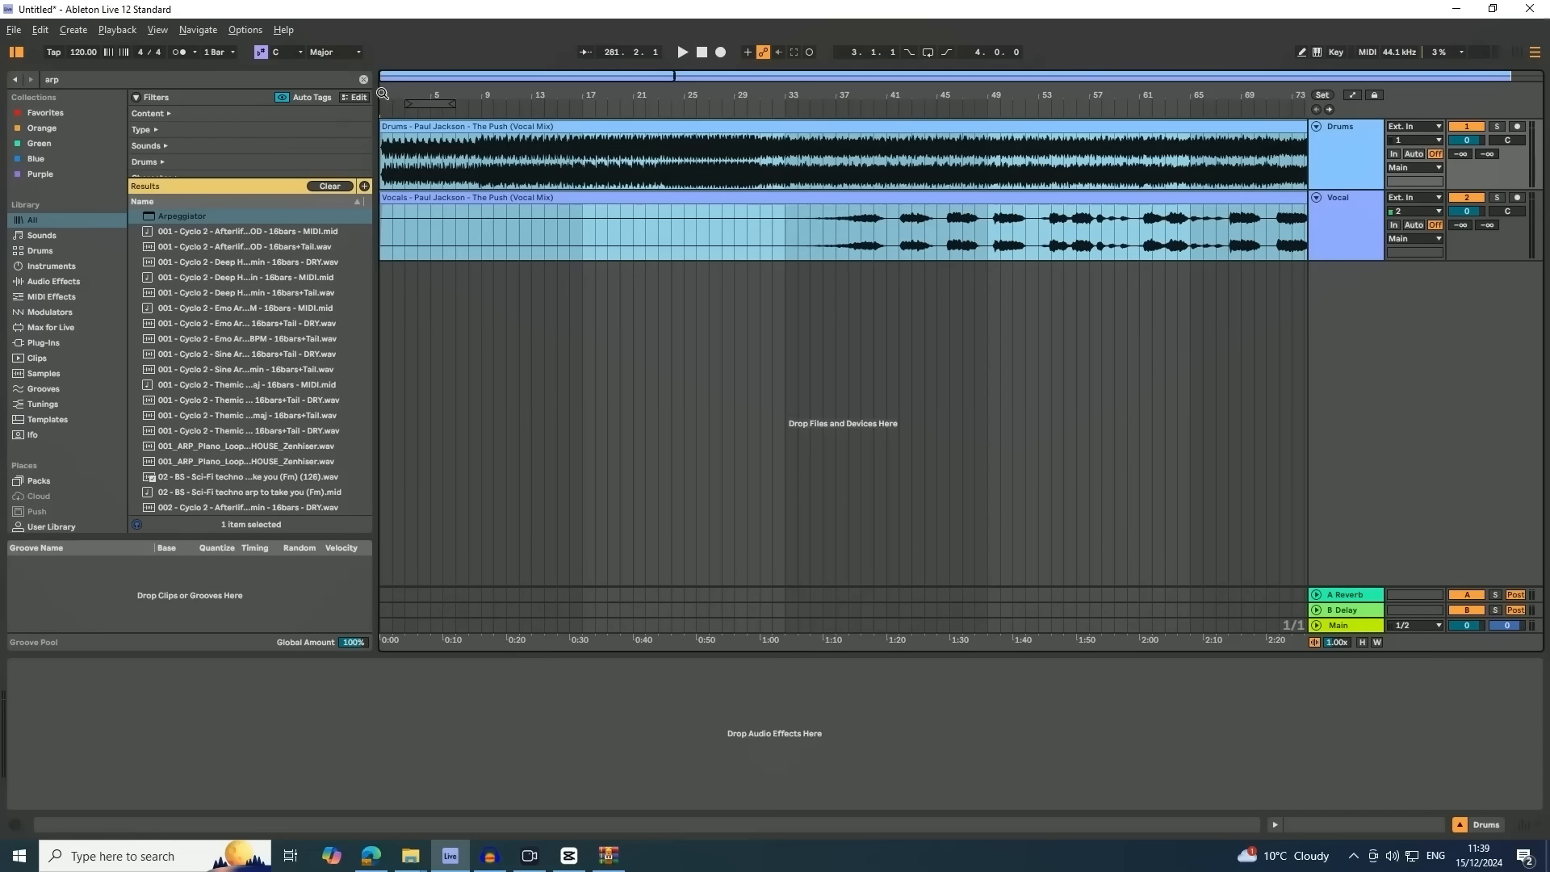
Link the Drums and Vocal tracks so that edits apply to both of their clips together
drag(383, 93, 383, 202)
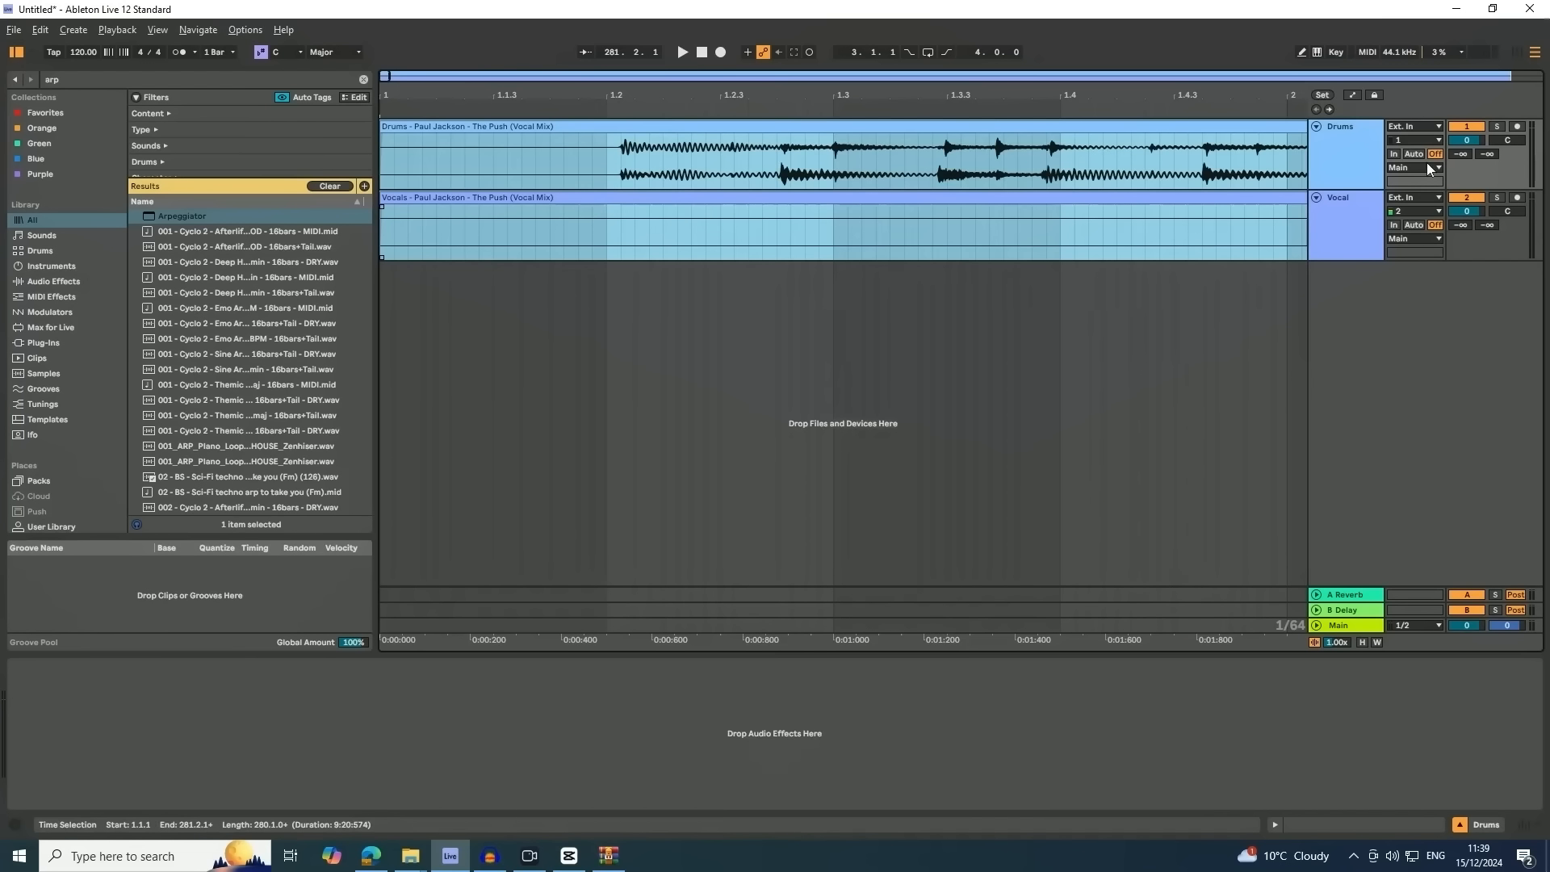
click(1338, 199)
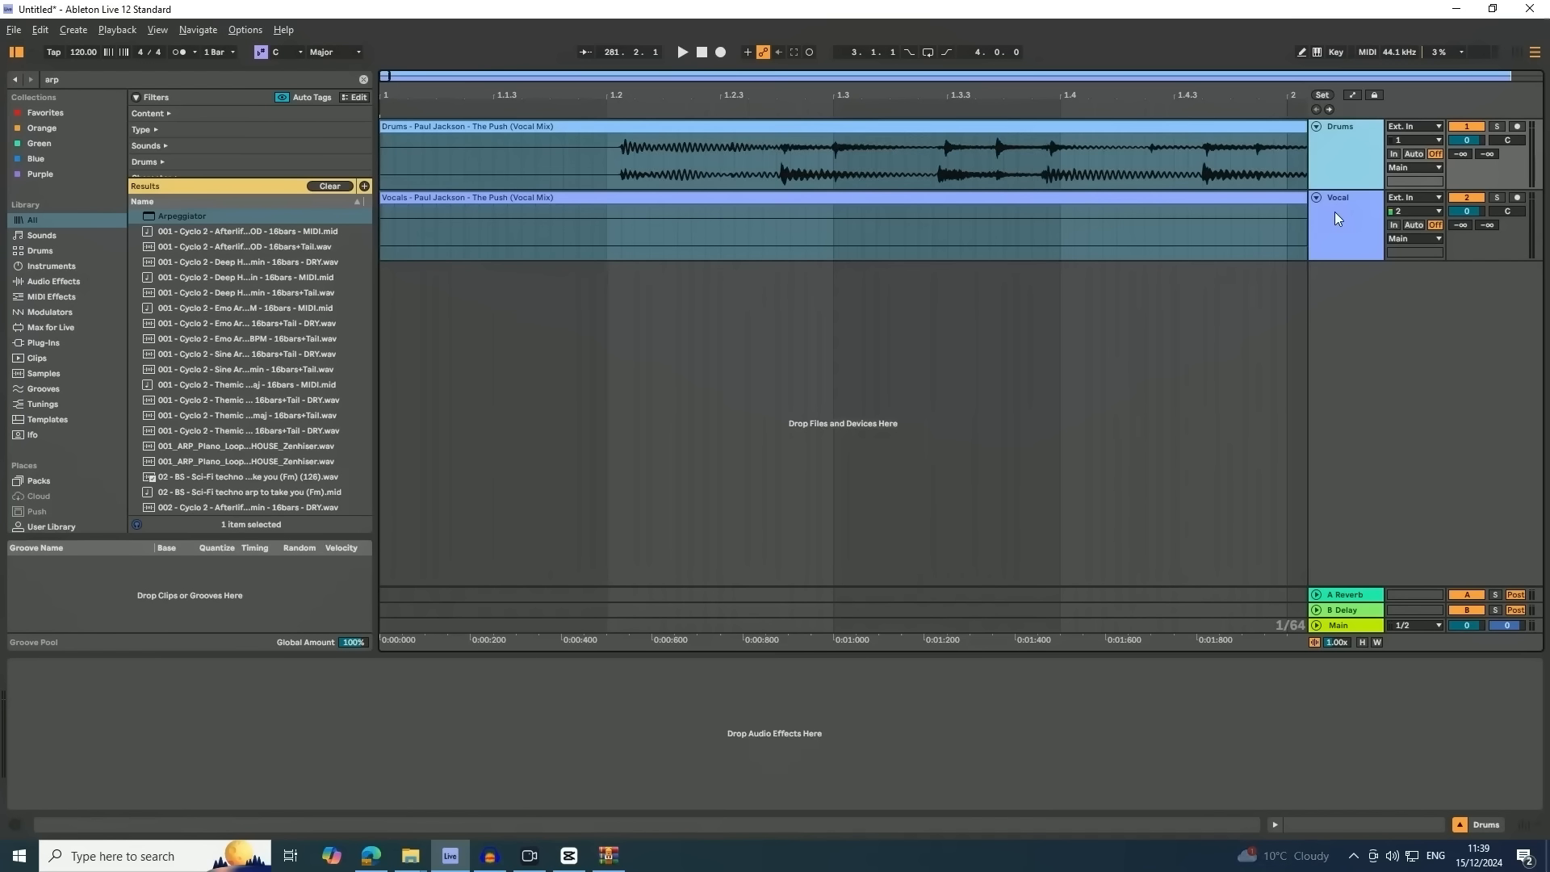
click(1334, 211)
right_click(1336, 214)
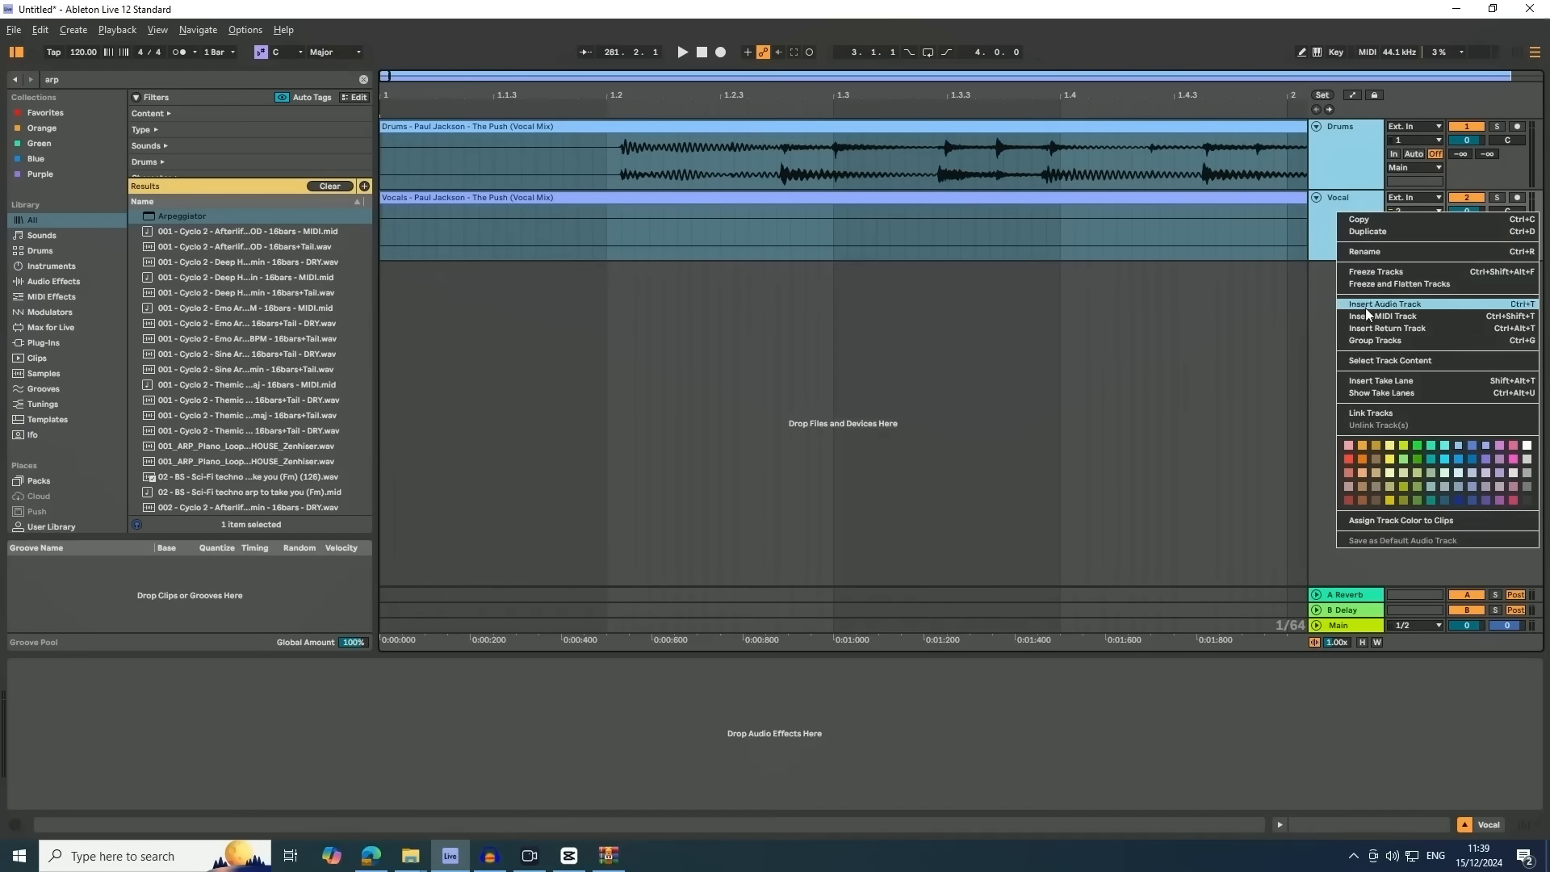
click(1359, 413)
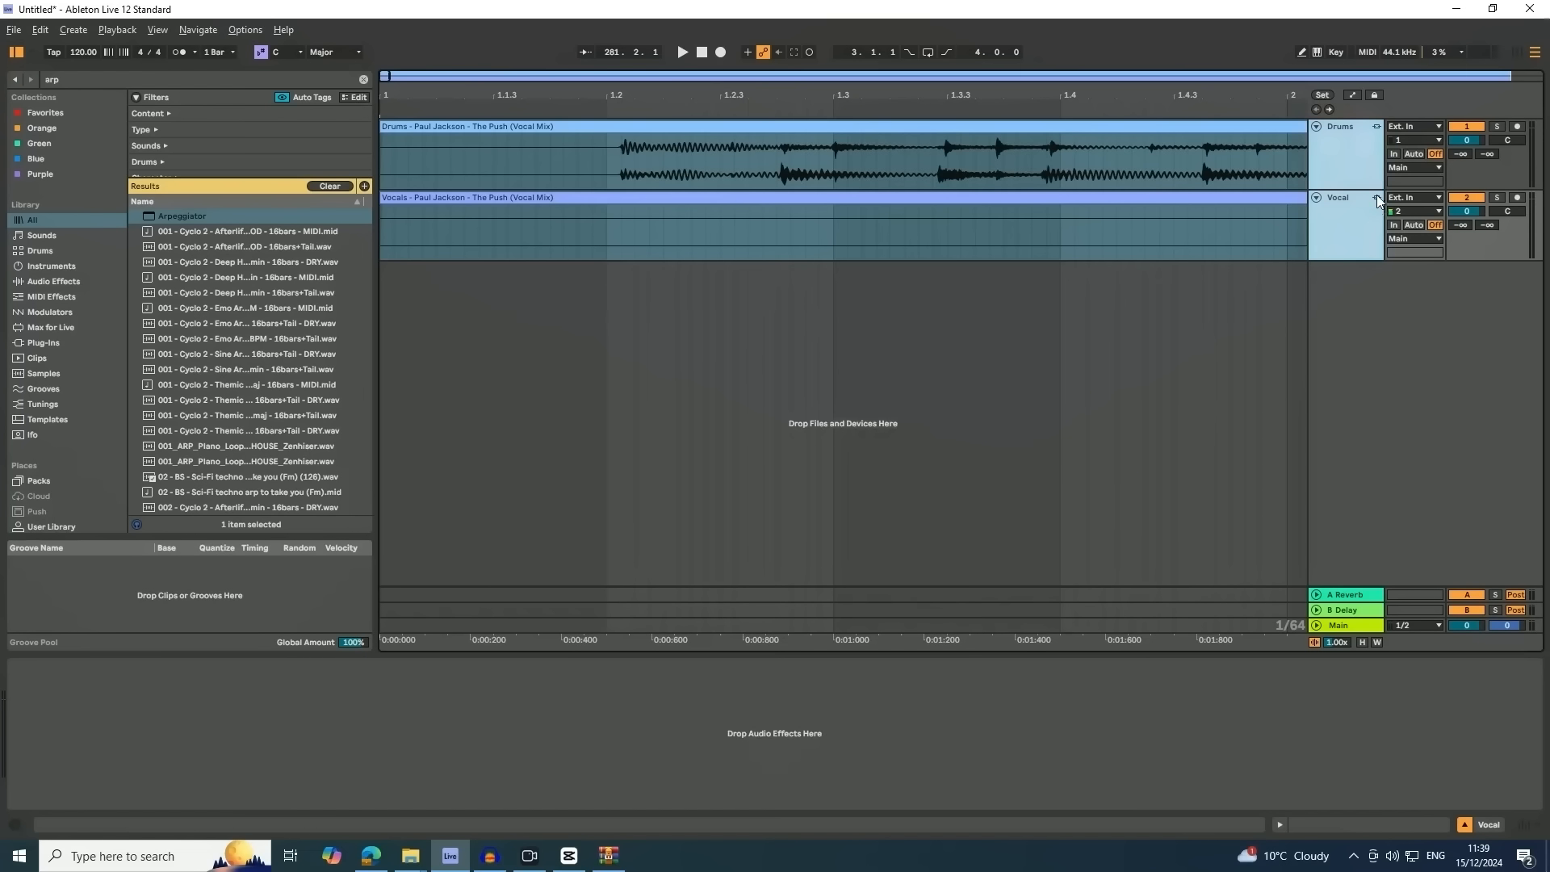
click(427, 129)
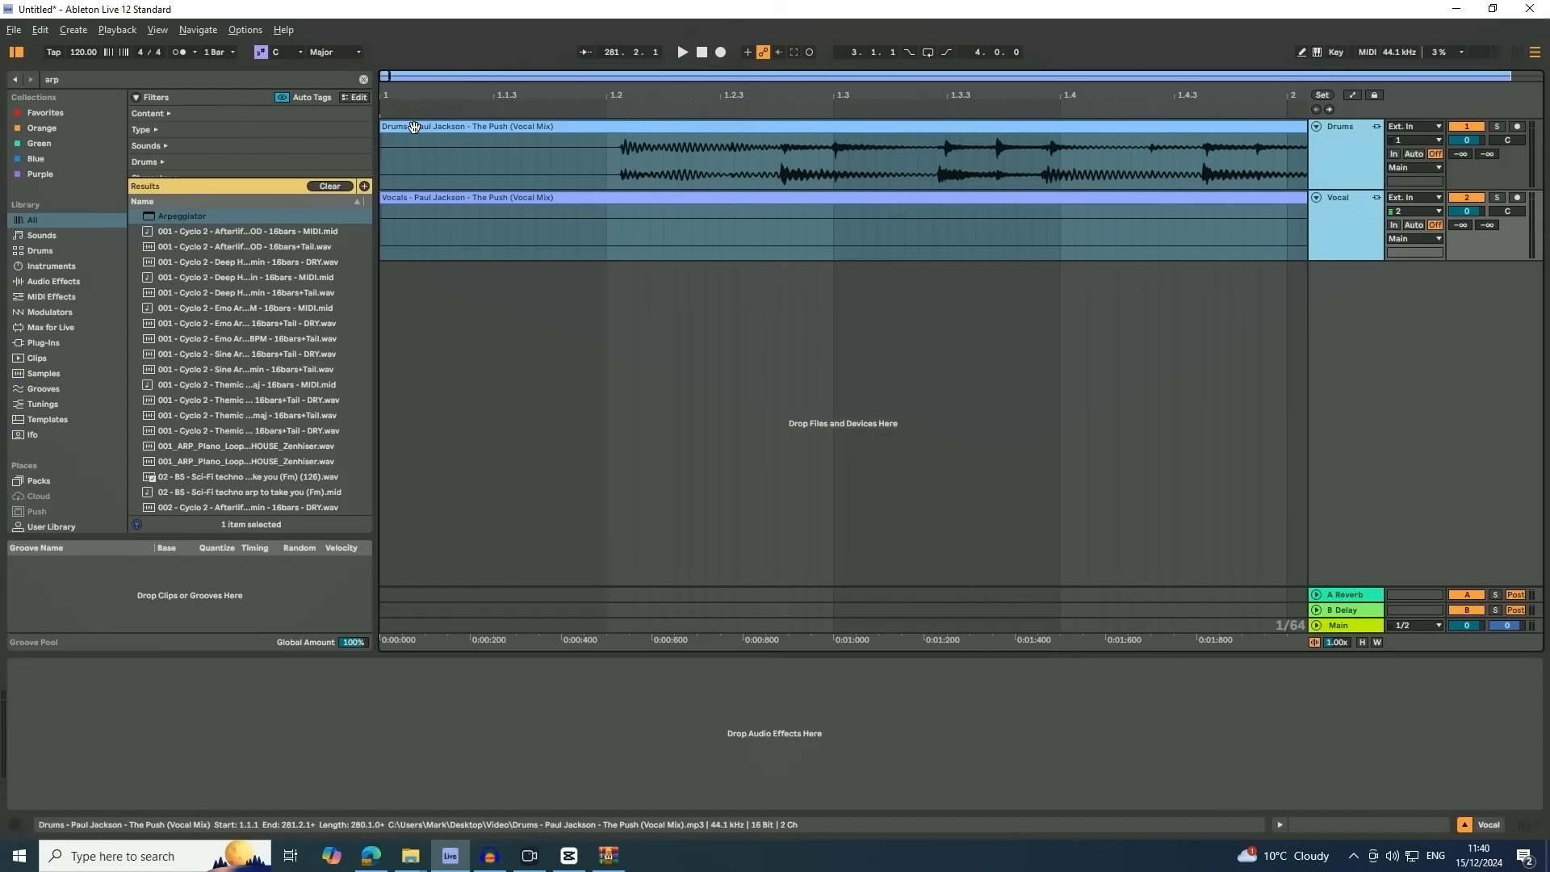
double_click(413, 127)
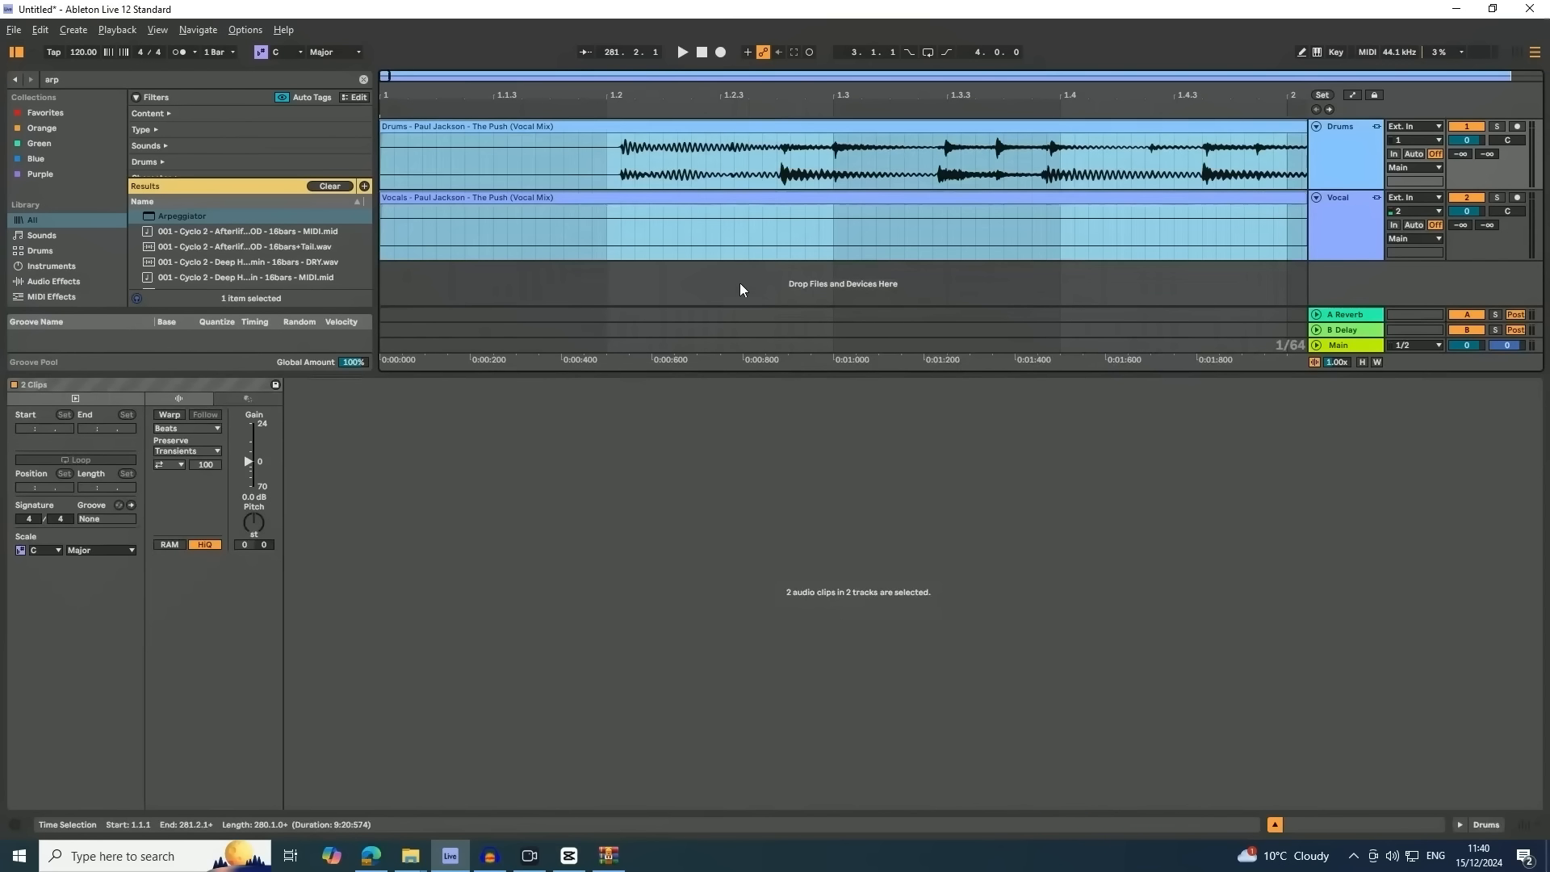
click(739, 282)
click(514, 127)
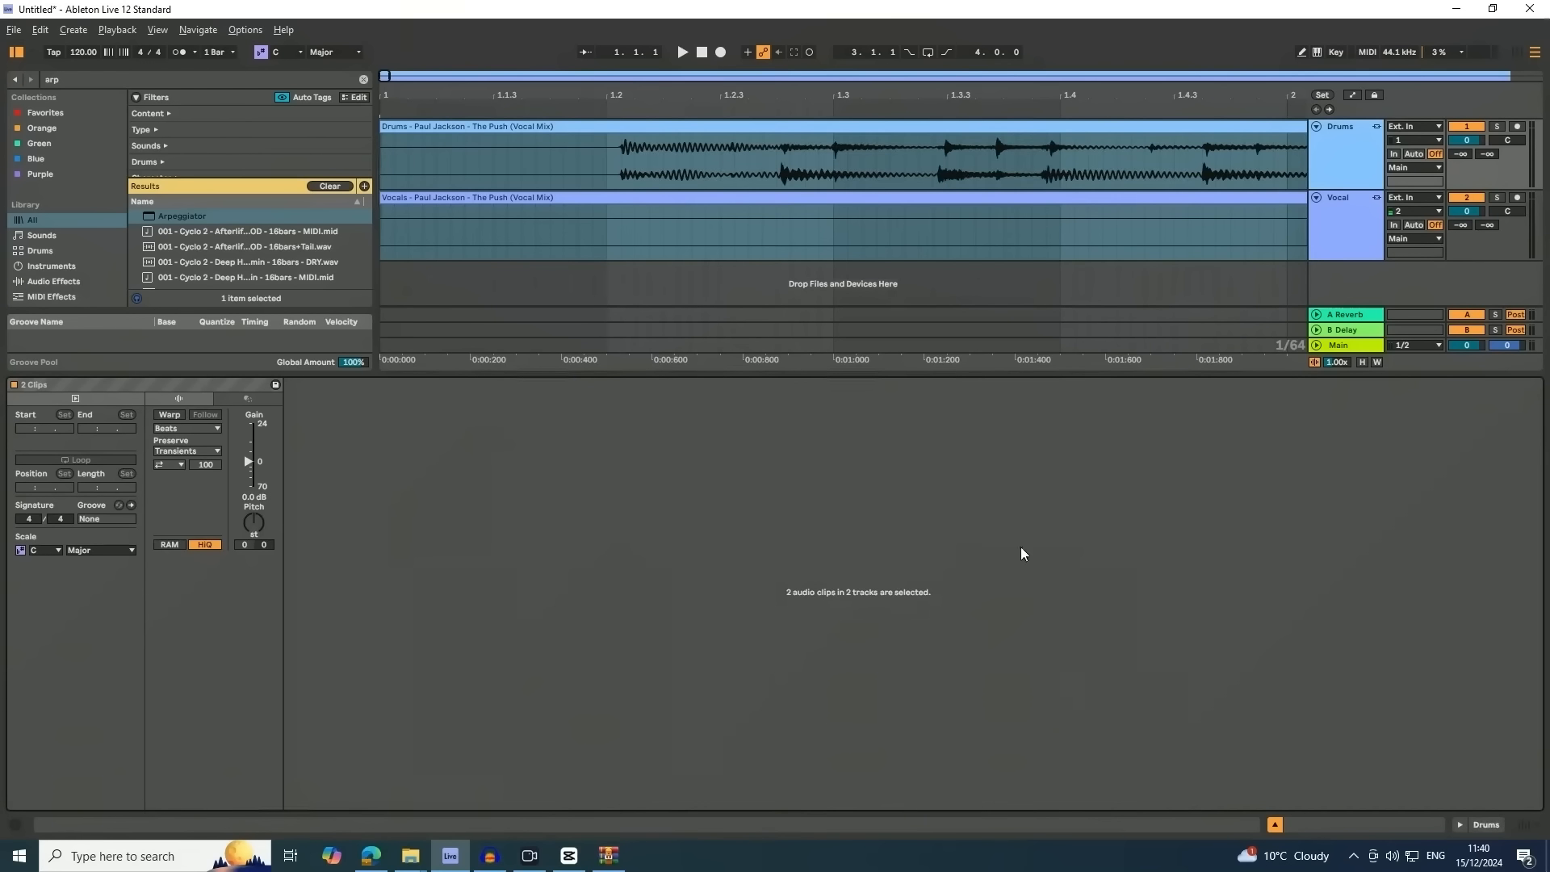
click(1458, 824)
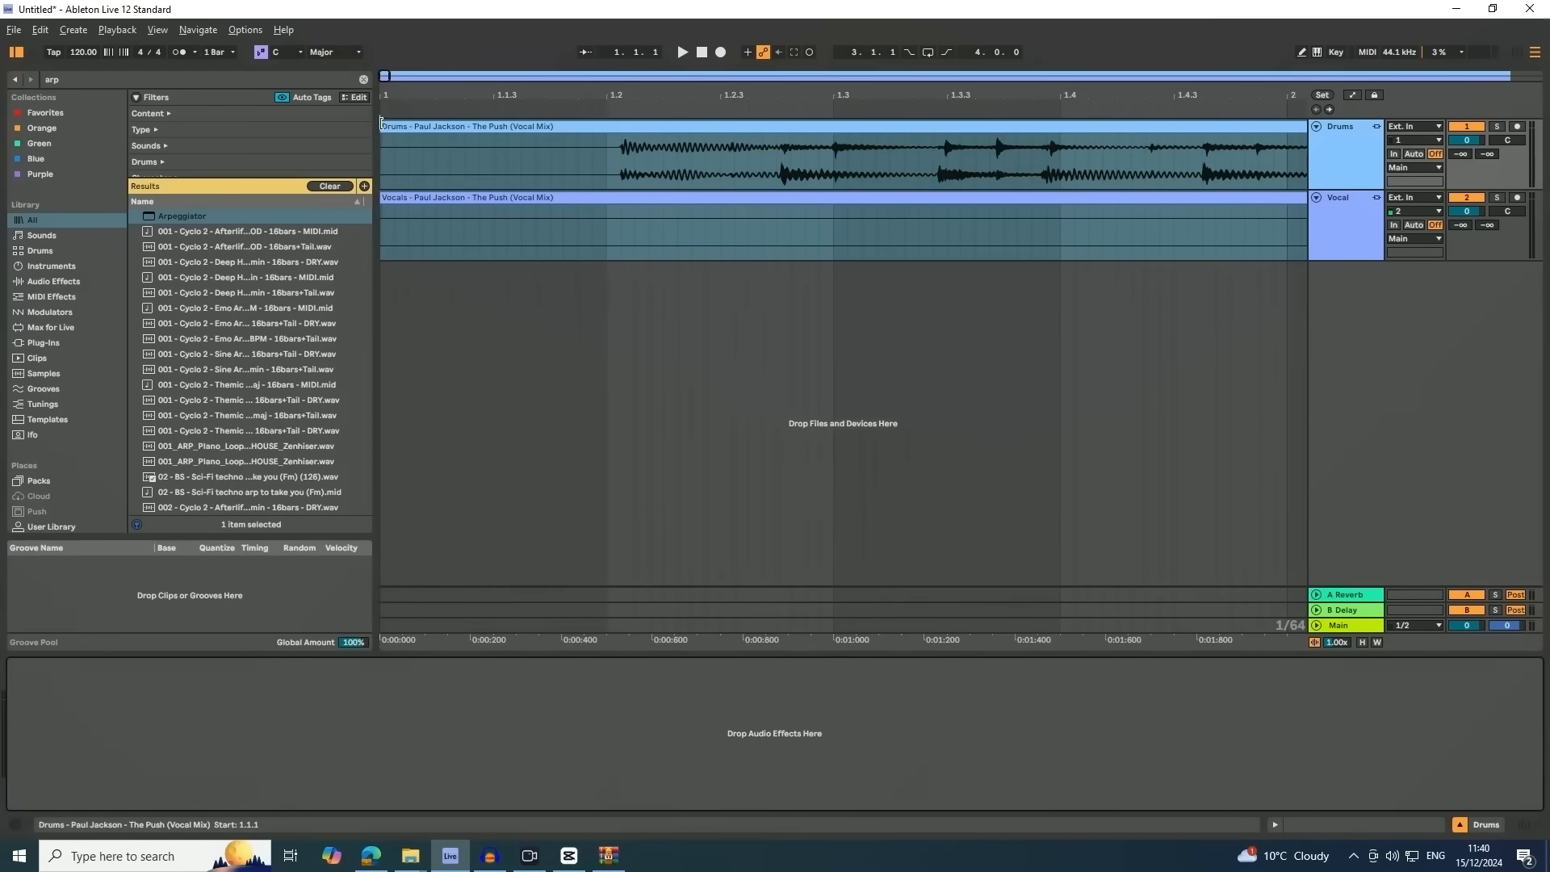
Trim the start of both linked clips to just before the first drum hit and move them to 1.1.1
drag(381, 122, 620, 182)
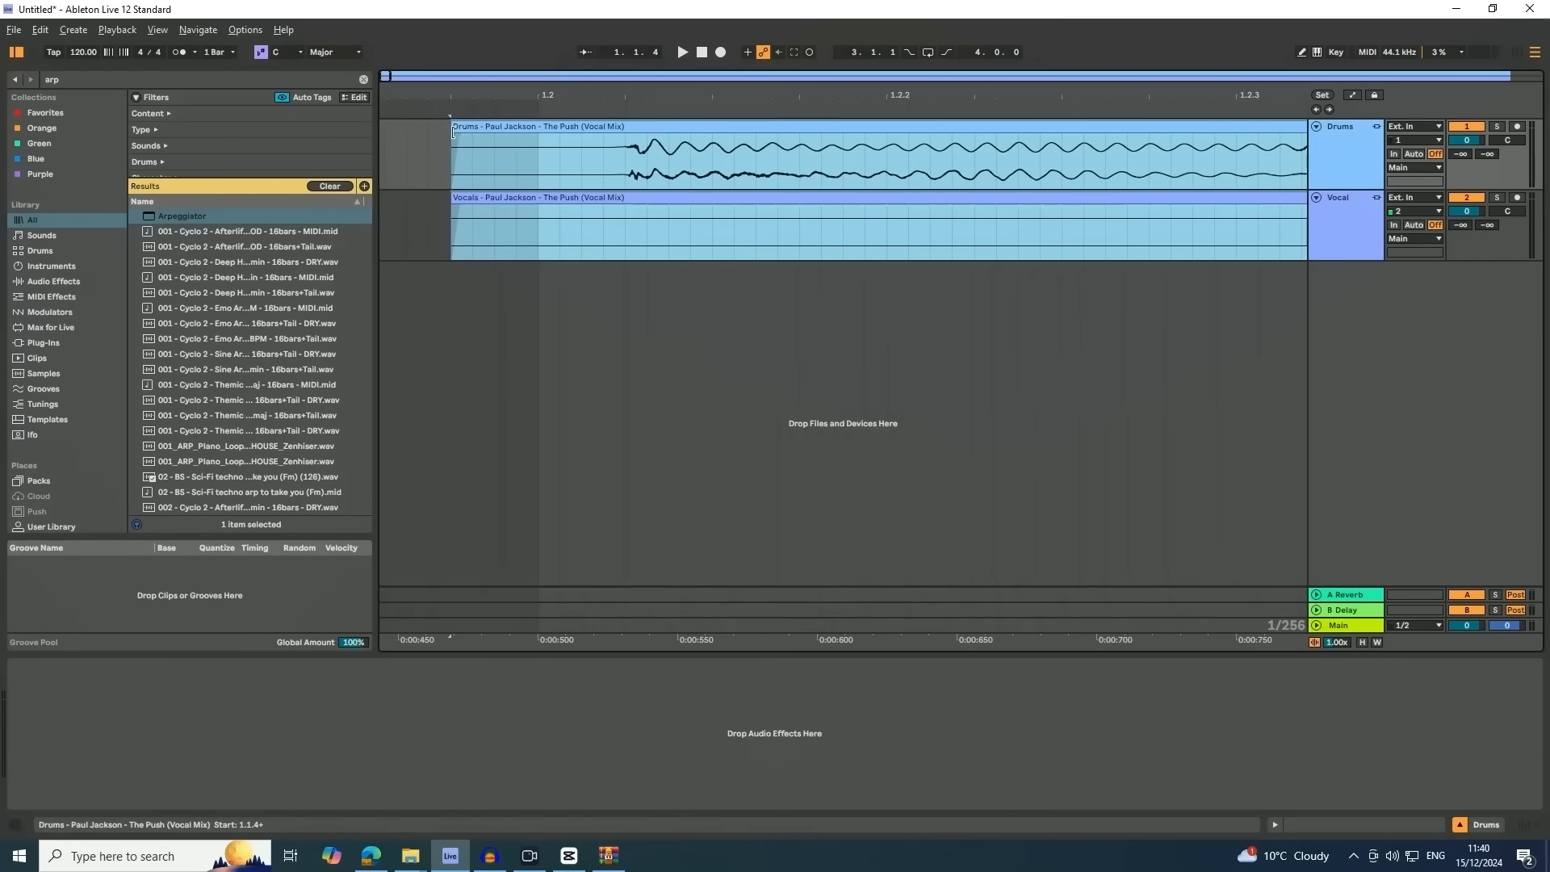
drag(453, 131, 553, 139)
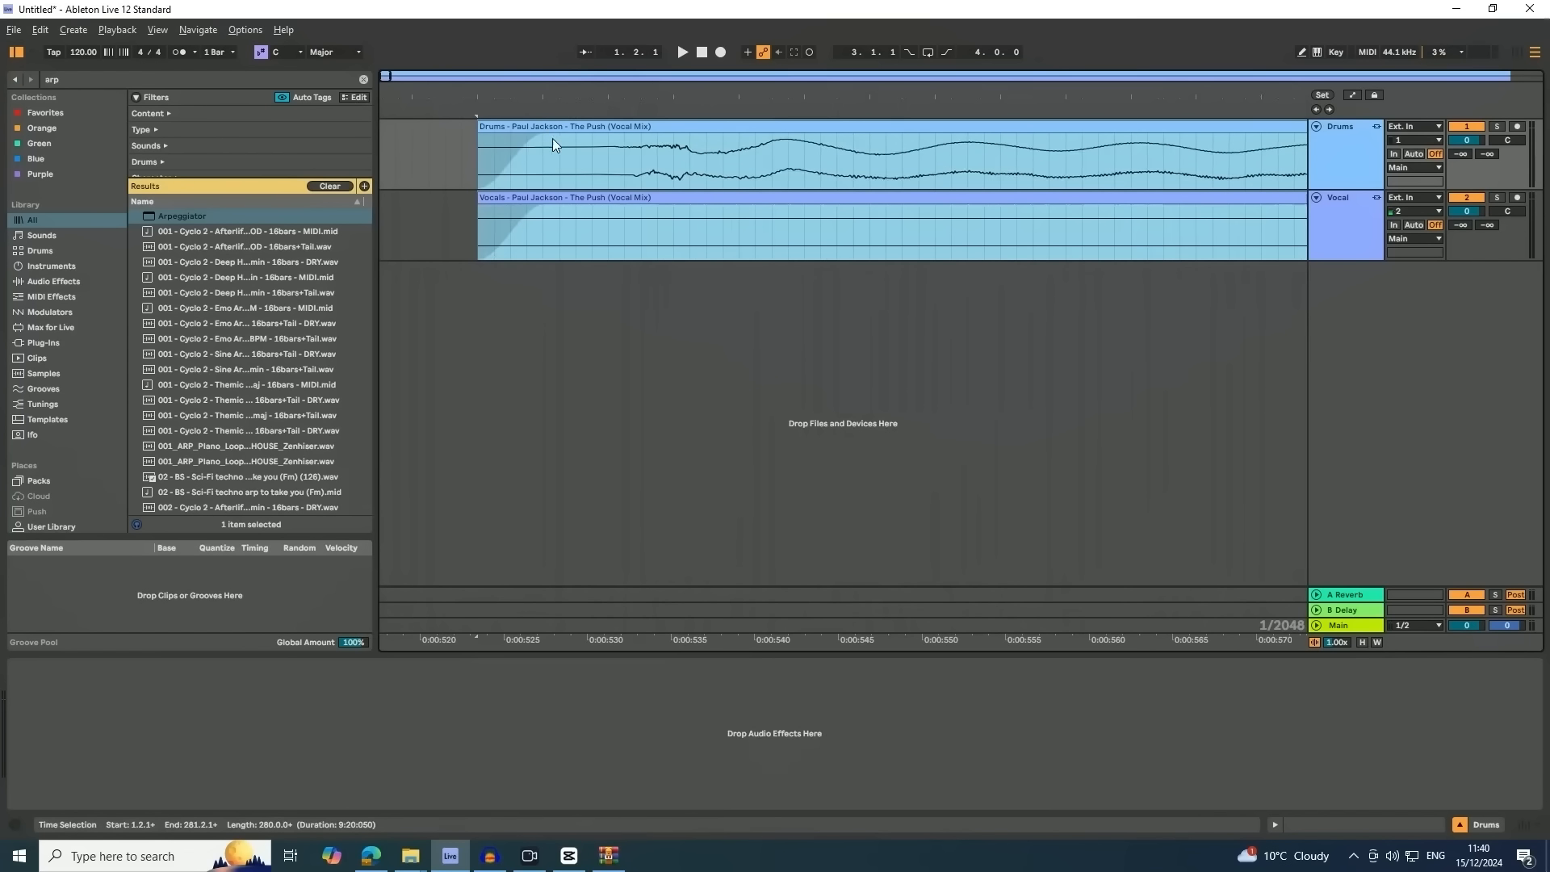
click(544, 138)
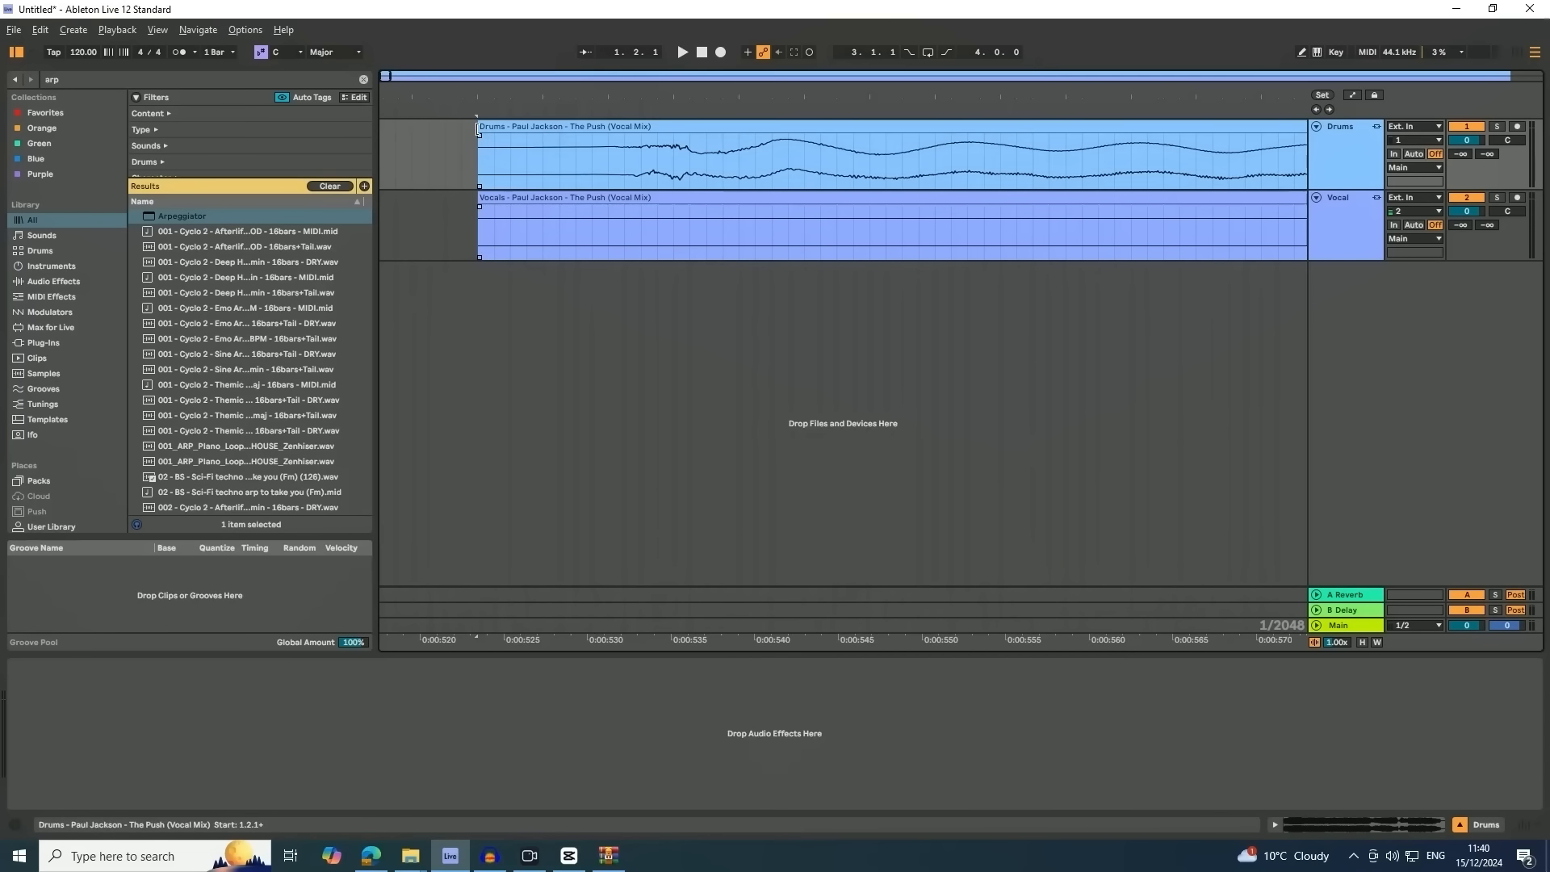
drag(476, 129, 608, 60)
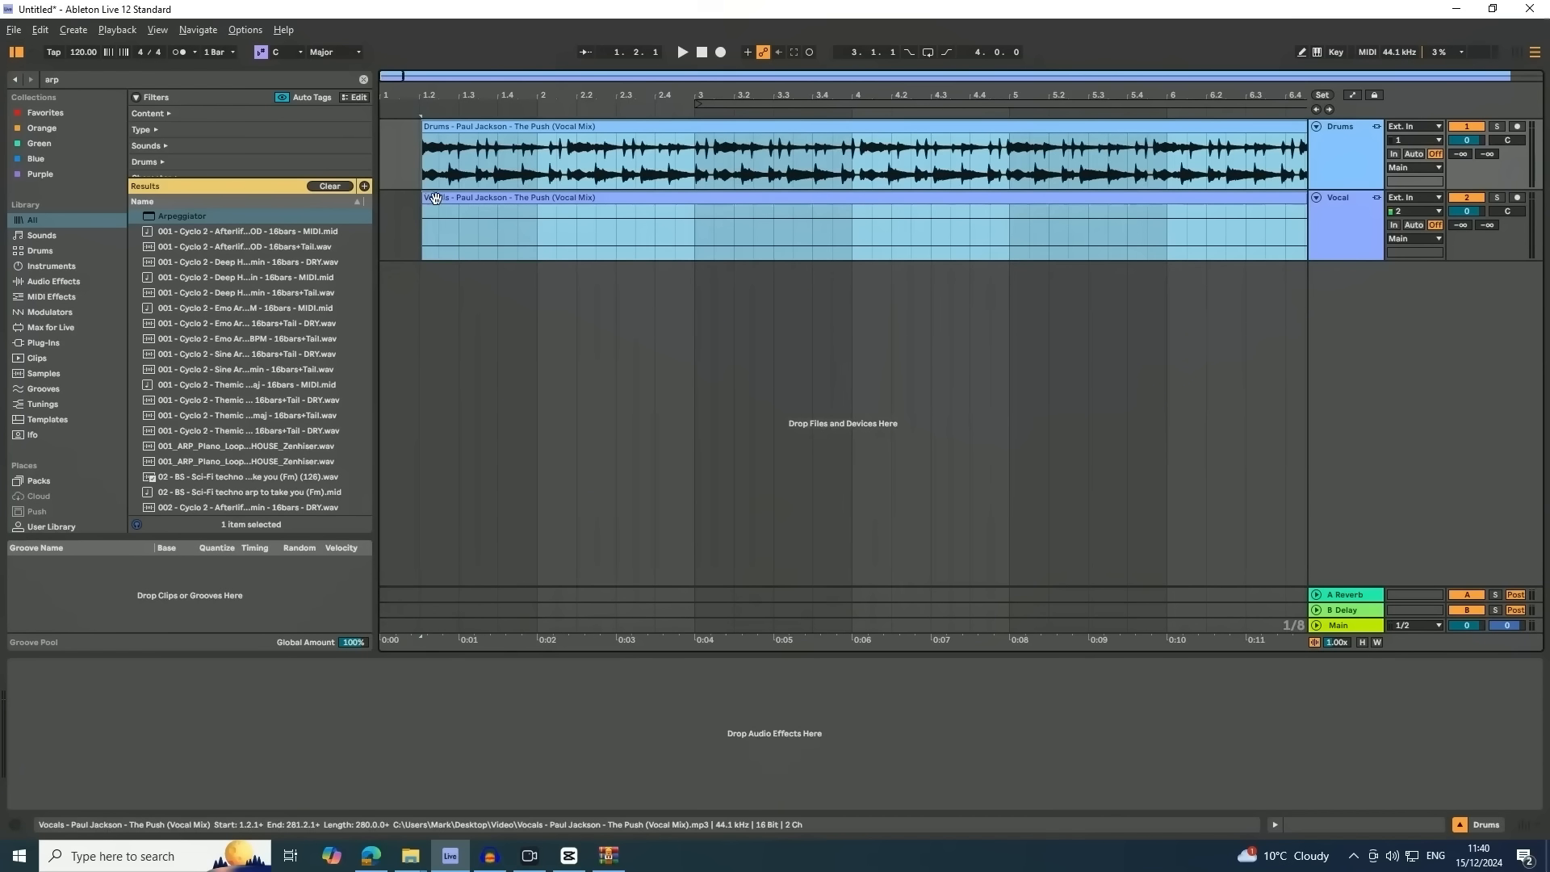
drag(435, 198, 389, 206)
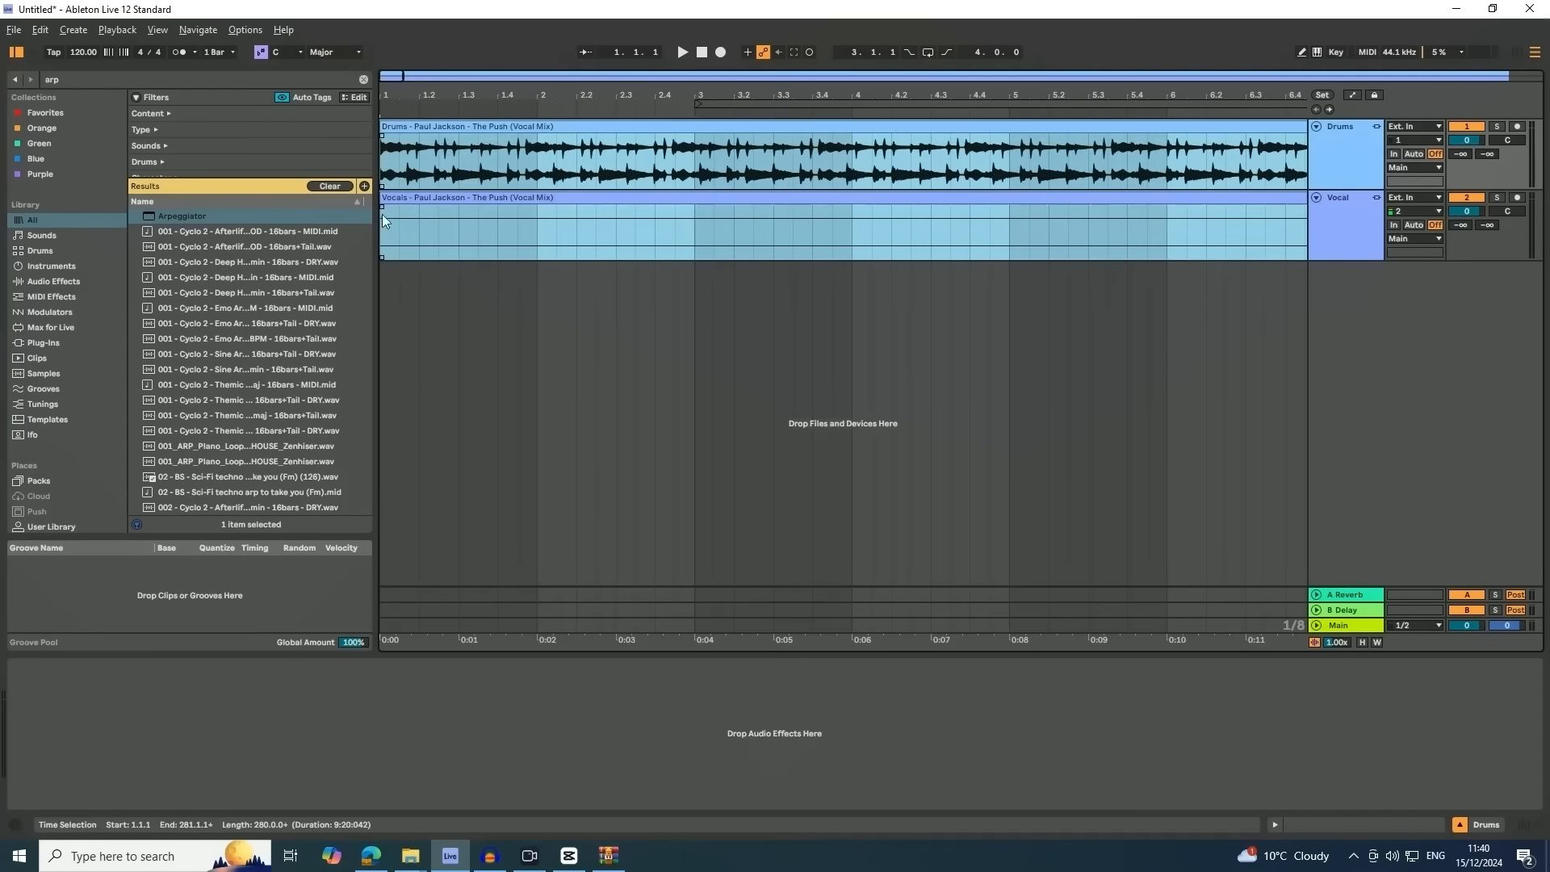
Unlink the Drums and Vocal tracks
click(1339, 178)
right_click(1340, 226)
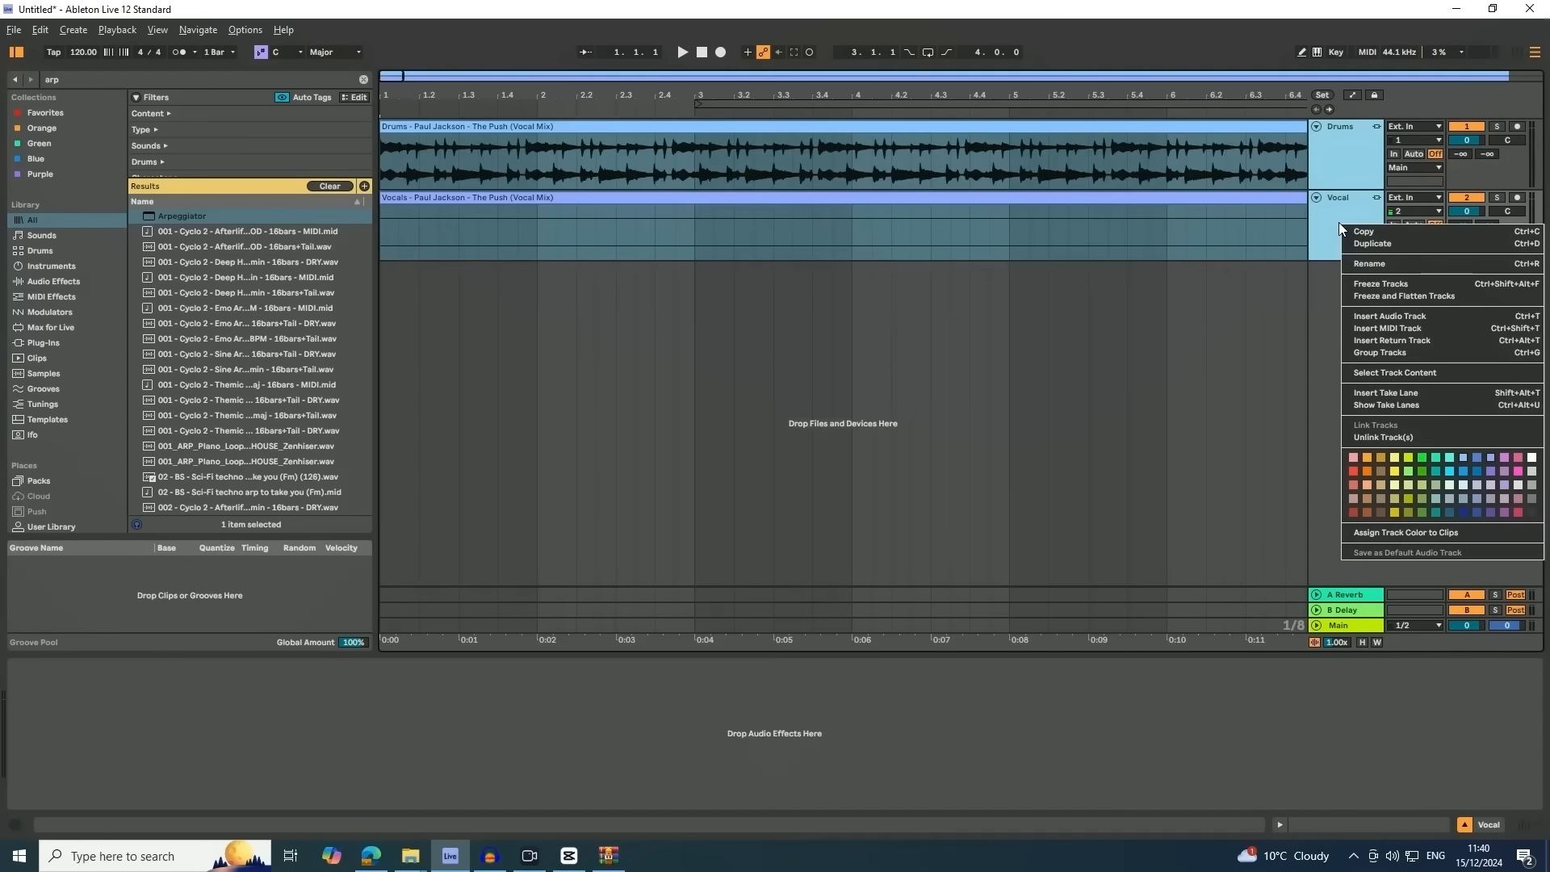
click(1376, 437)
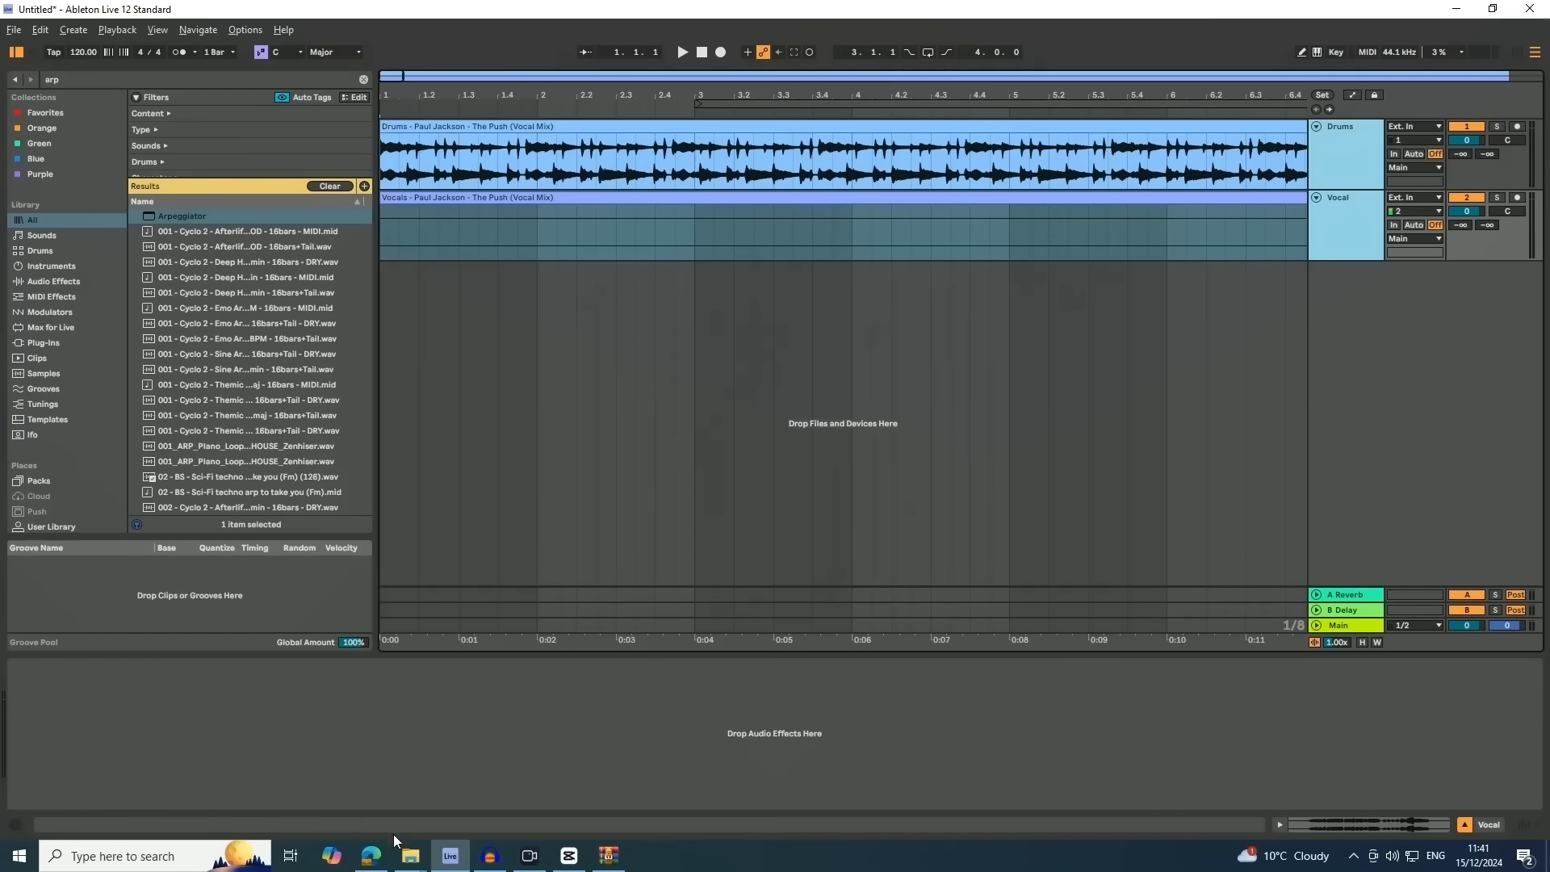
Switch to the browser and check the song's BPM in the Google results for its BPM and key
click(371, 857)
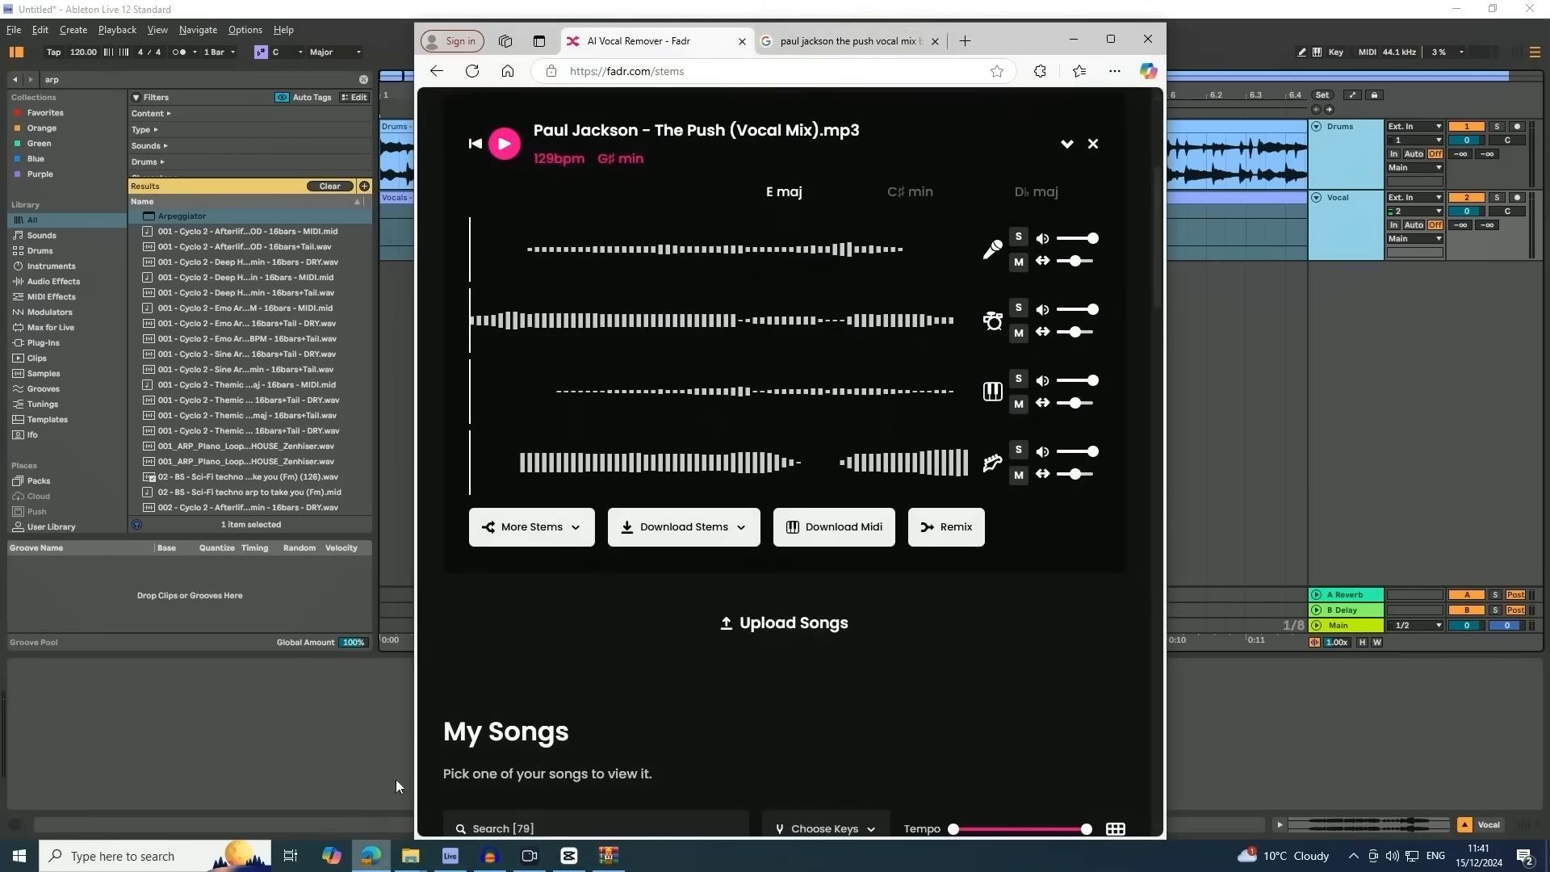
click(817, 42)
drag(755, 129, 477, 145)
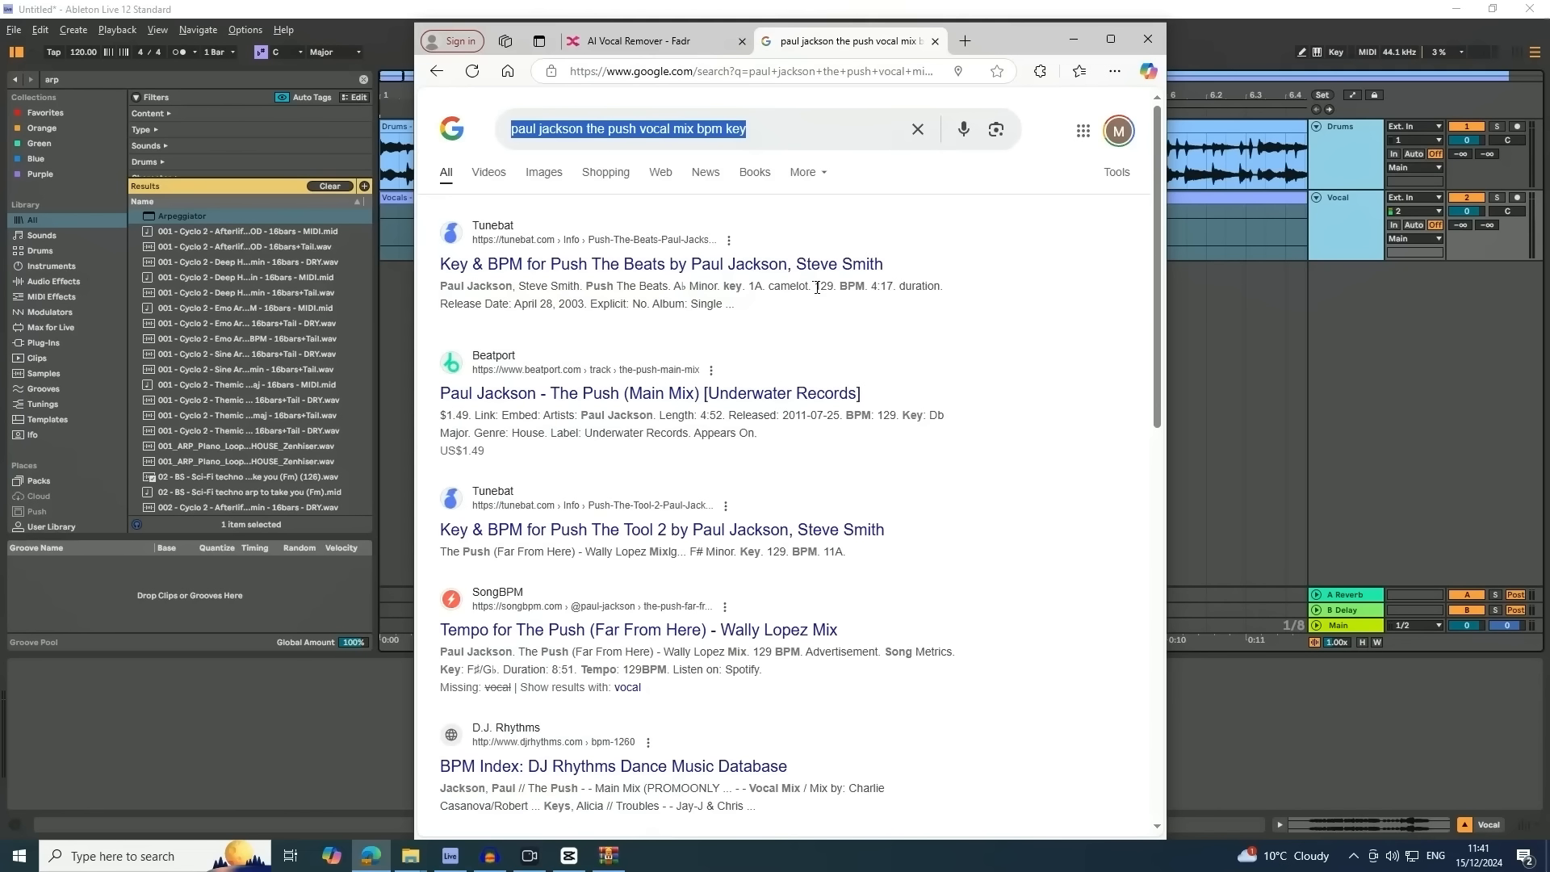
drag(814, 286, 835, 287)
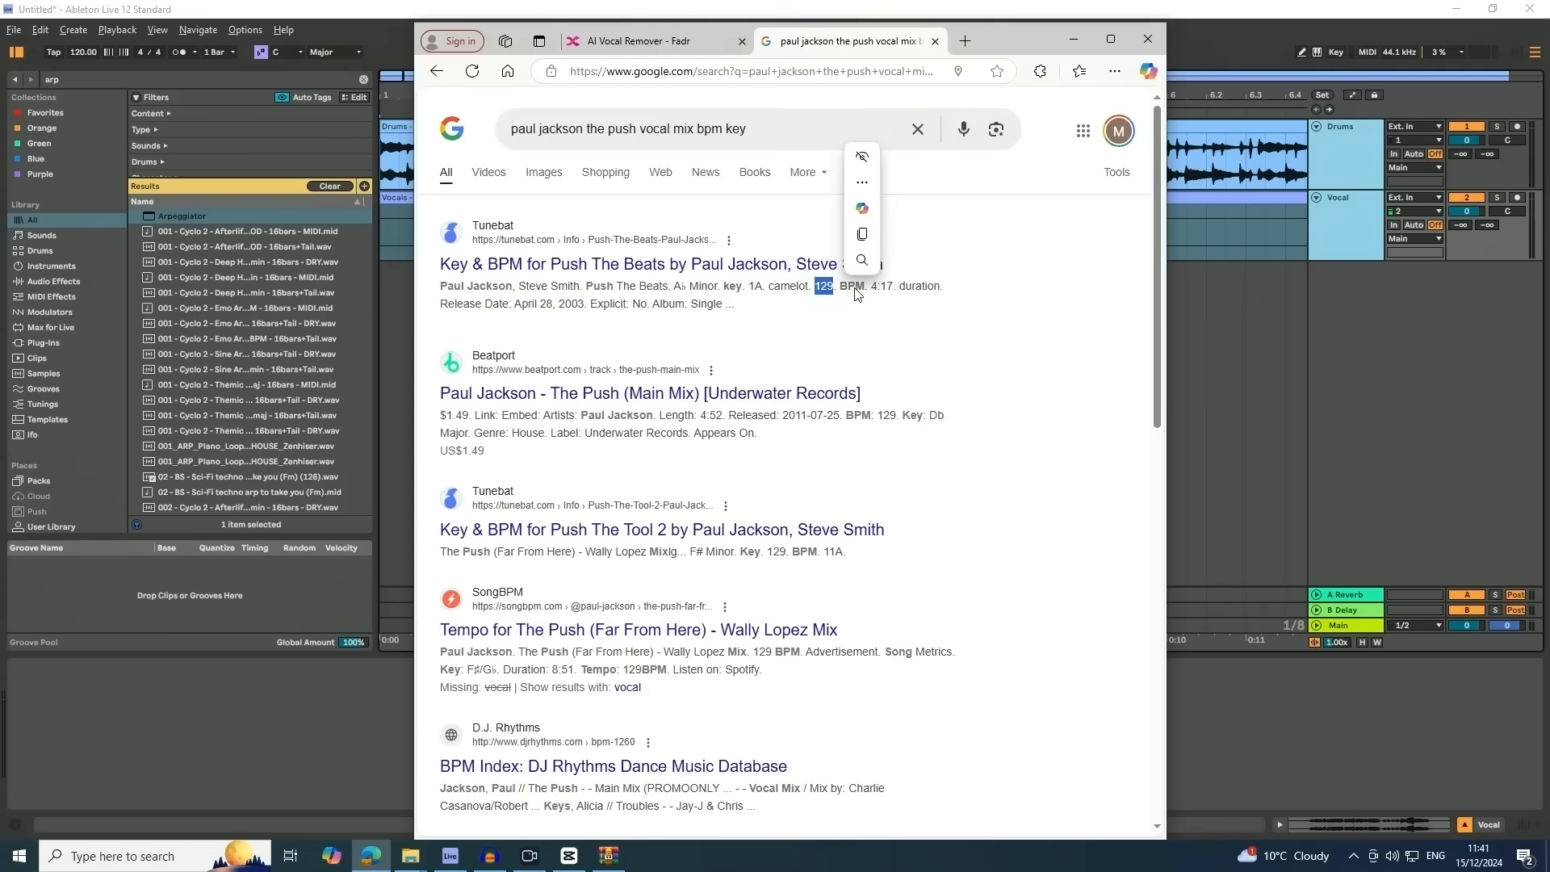
Return to Ableton Live and set the project tempo to 129 BPM
click(76, 51)
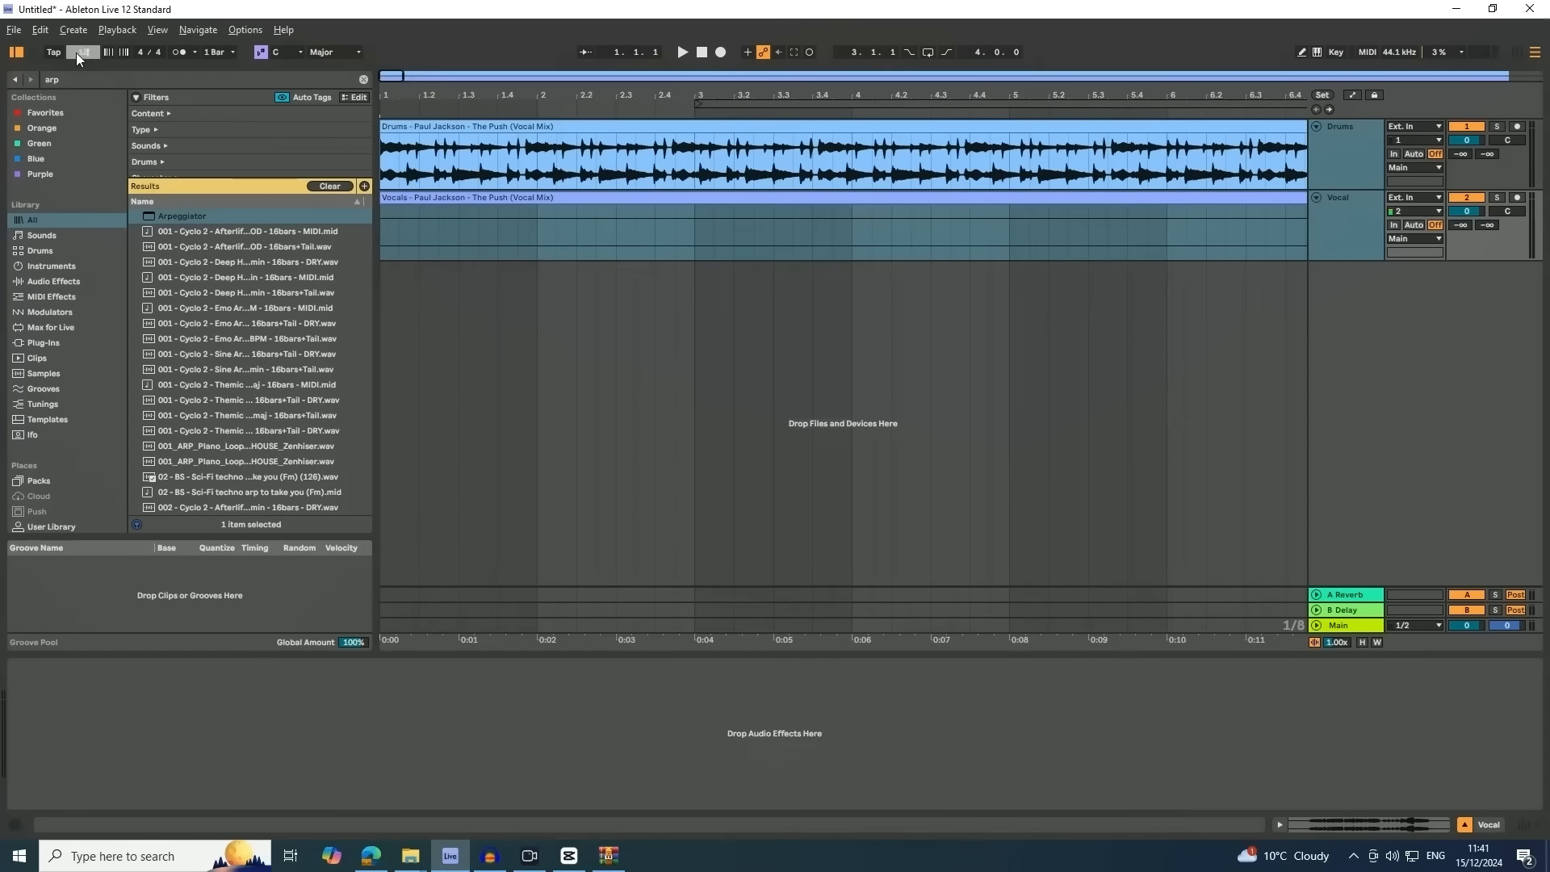
text(129)
key(Return)
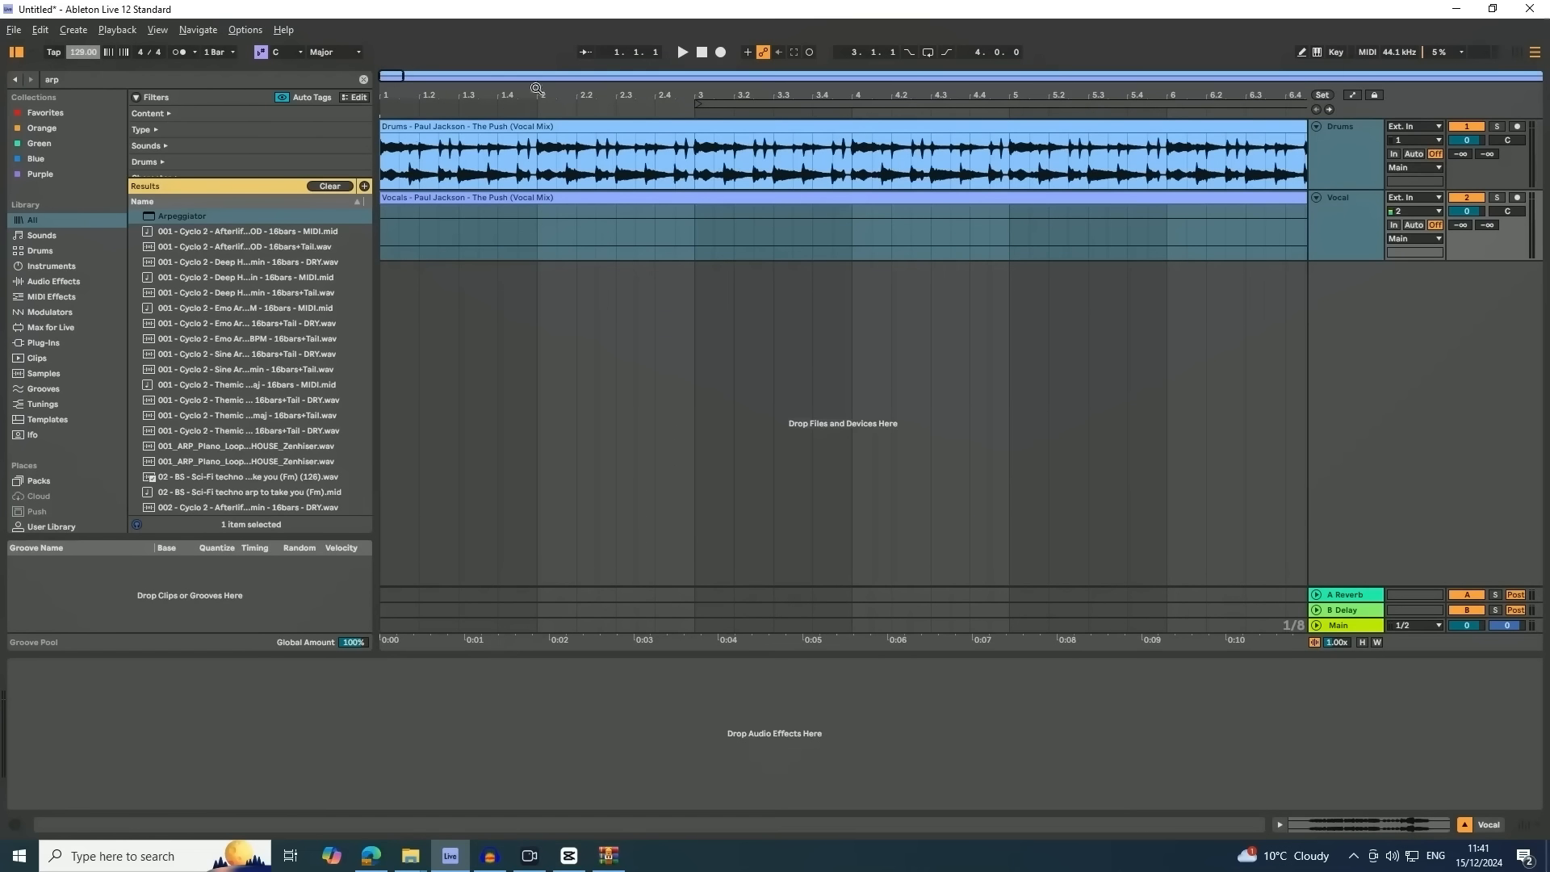
Turn on Warp for the Drums clip and the Vocals clip
click(725, 144)
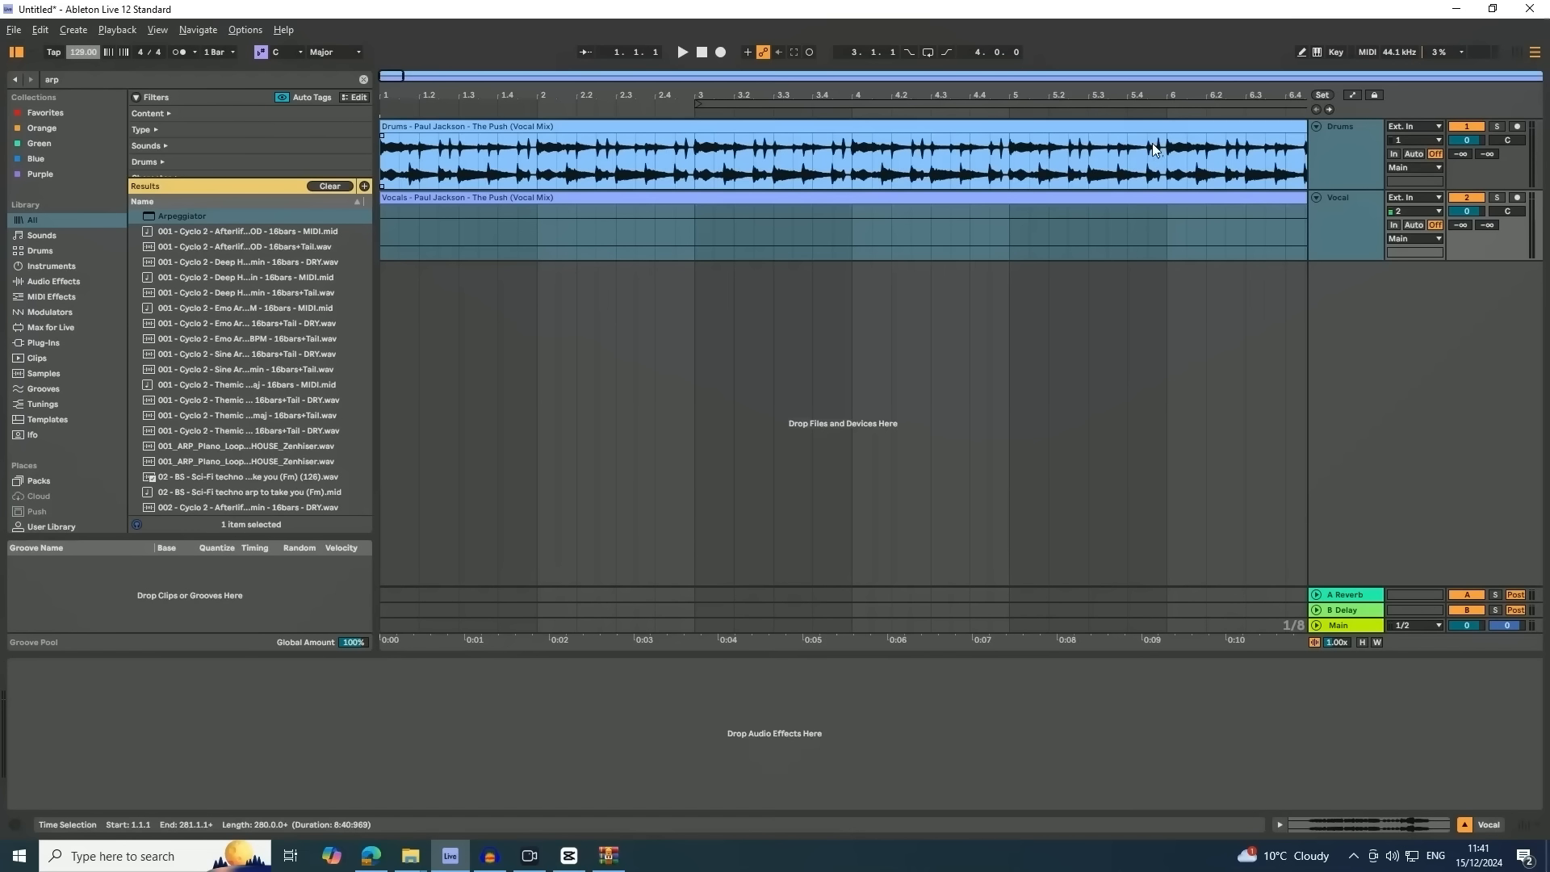
drag(665, 95, 665, 4)
double_click(468, 127)
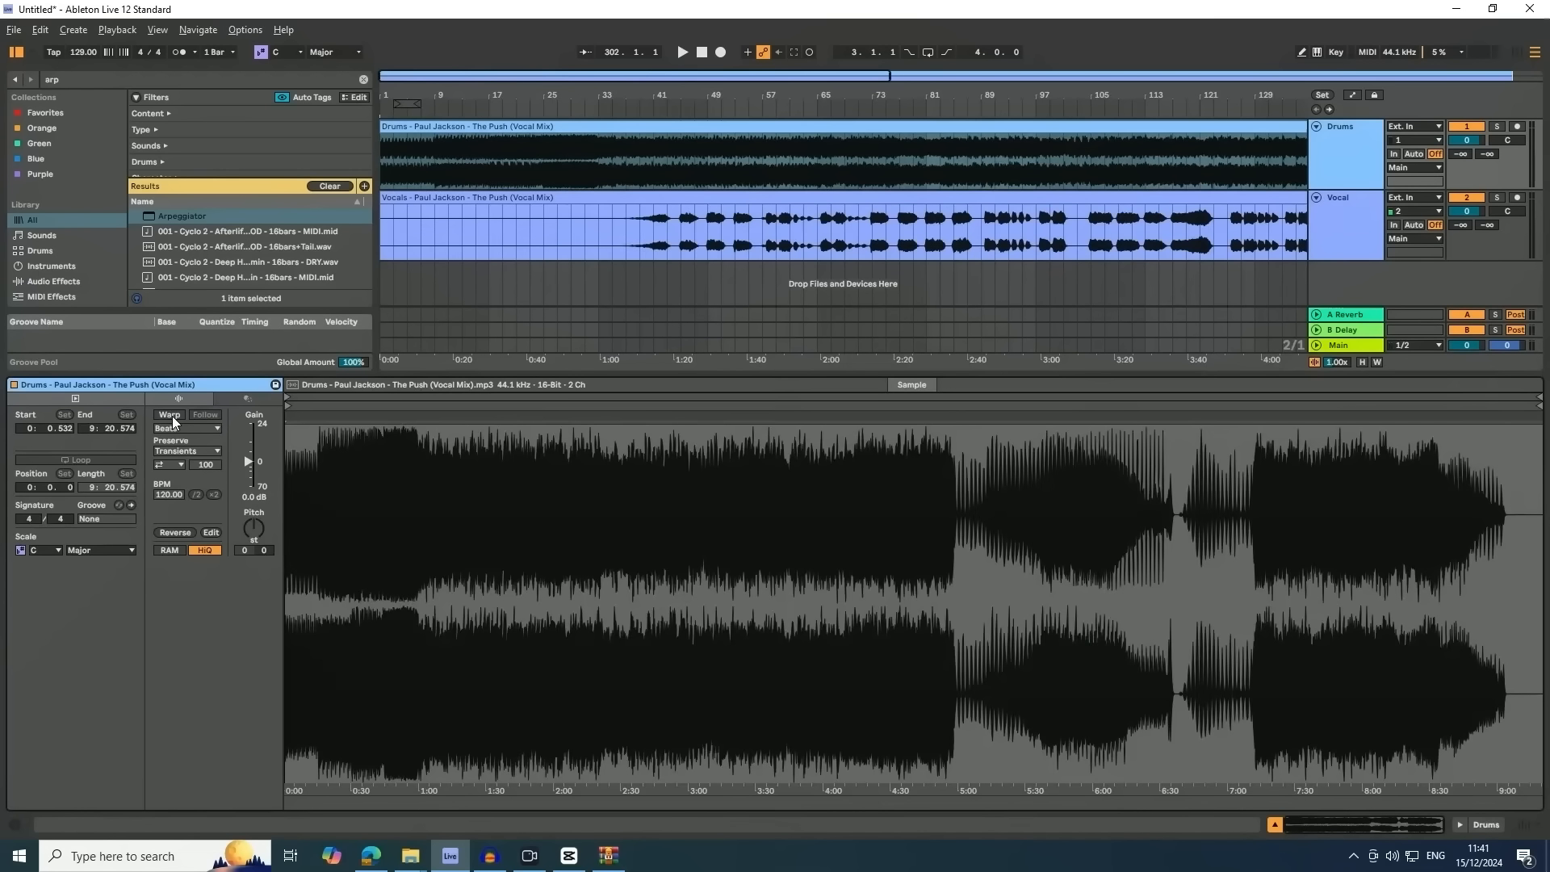
click(170, 415)
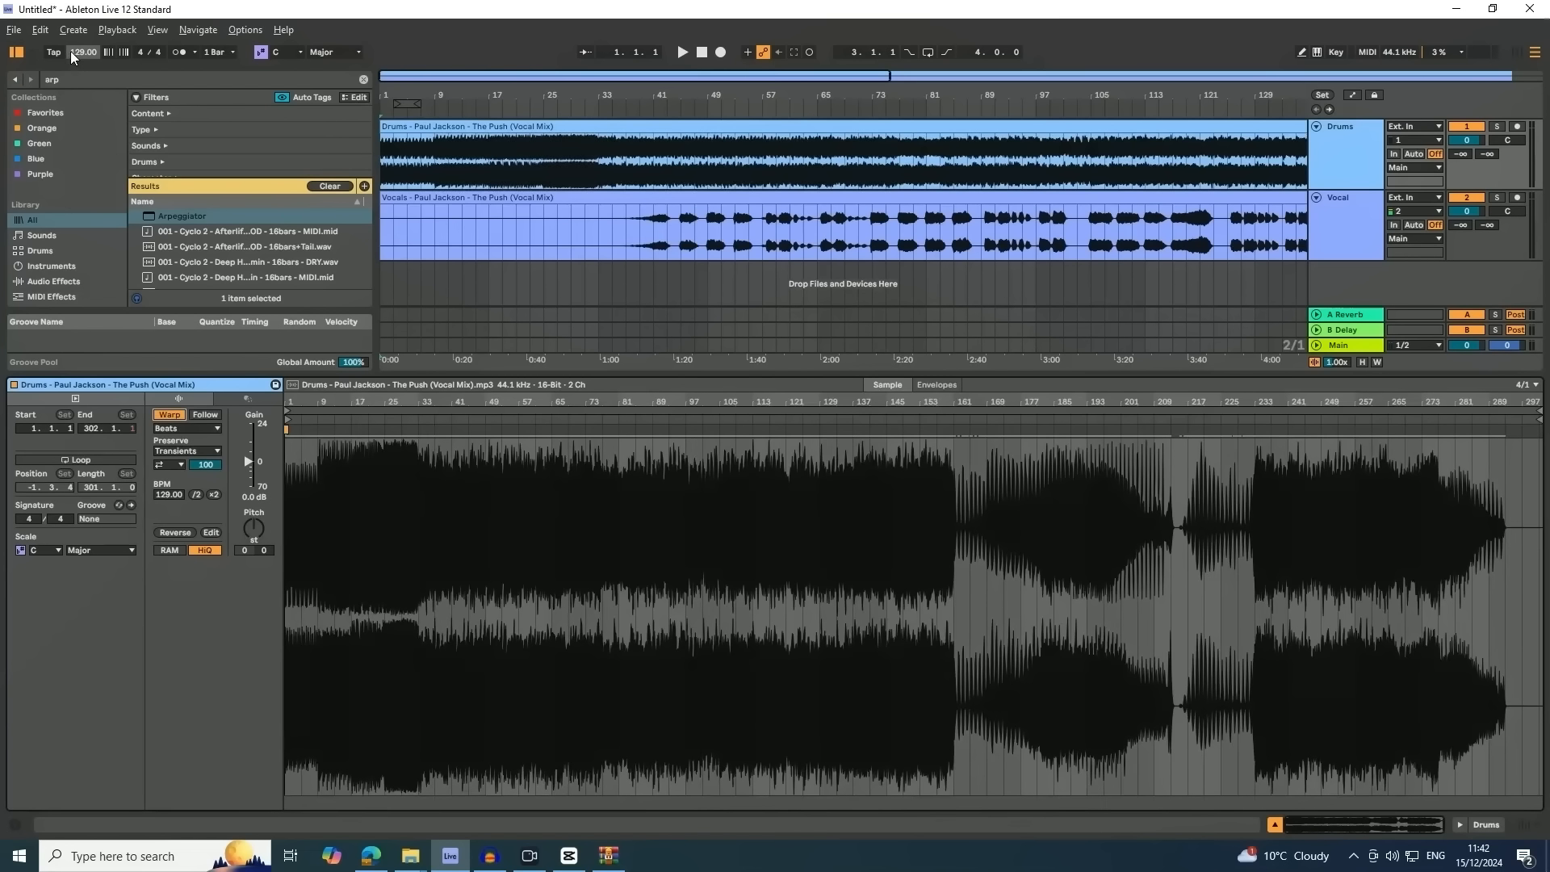
click(812, 202)
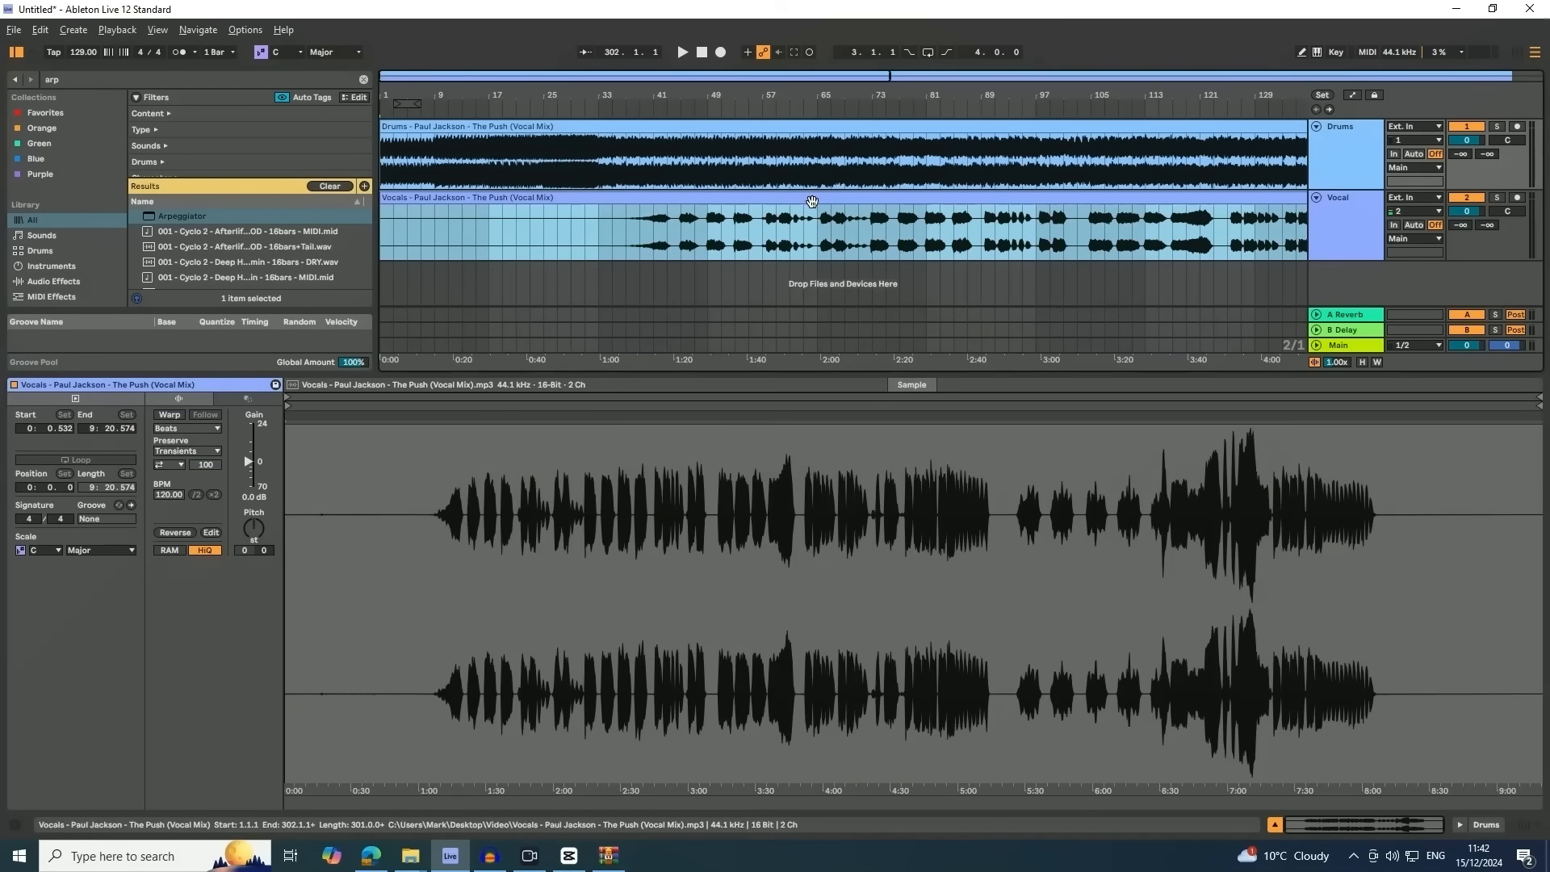
click(169, 415)
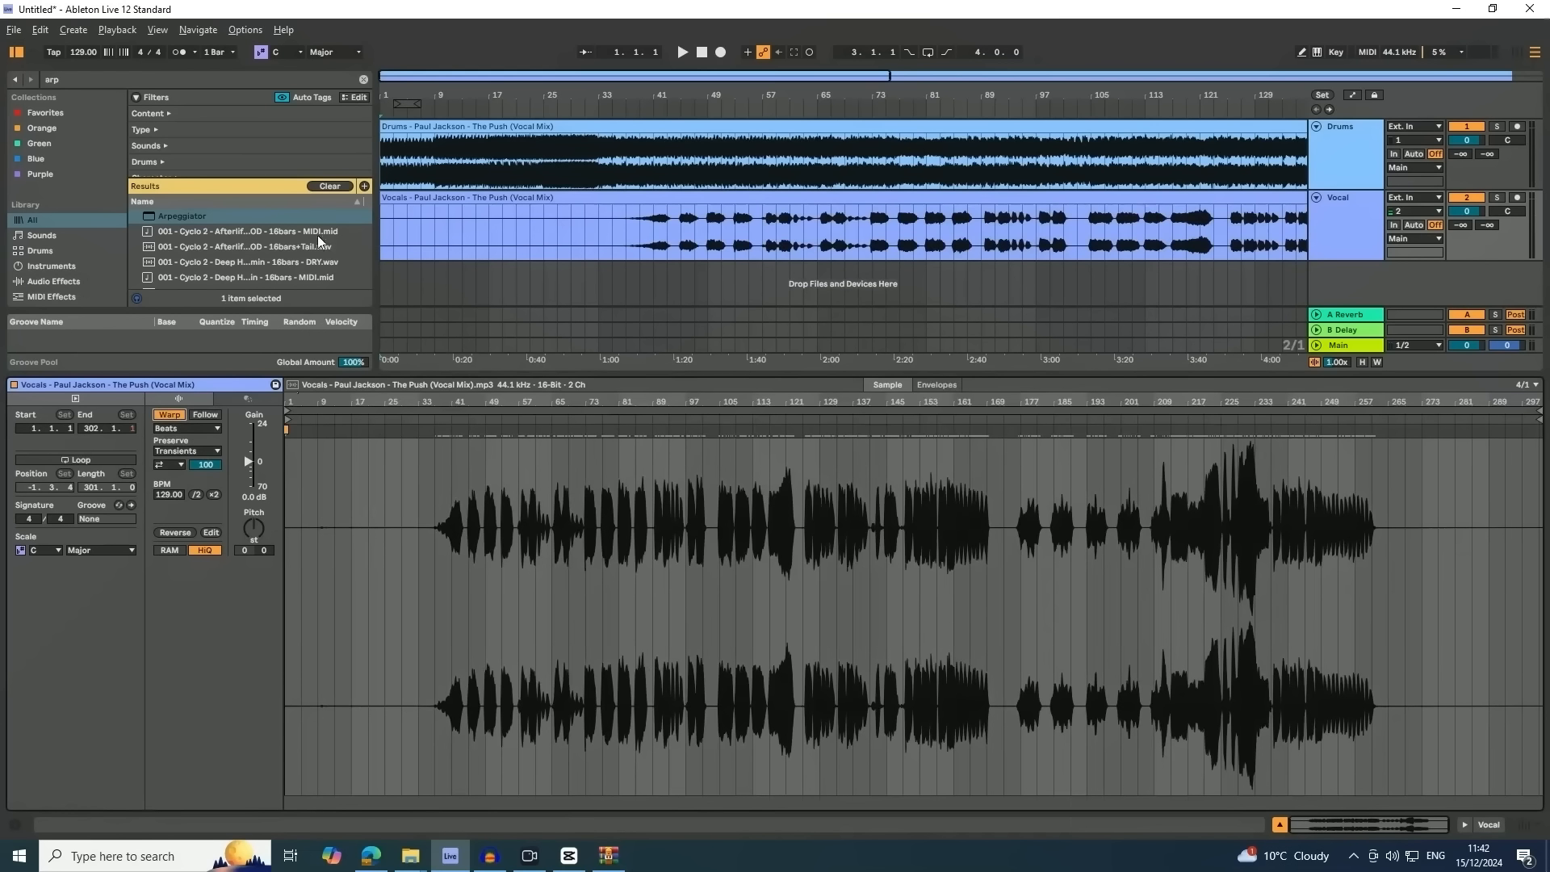
Set the warp mode of both the Vocals and Drums clips to Complex Pro and hide the clip details
click(179, 429)
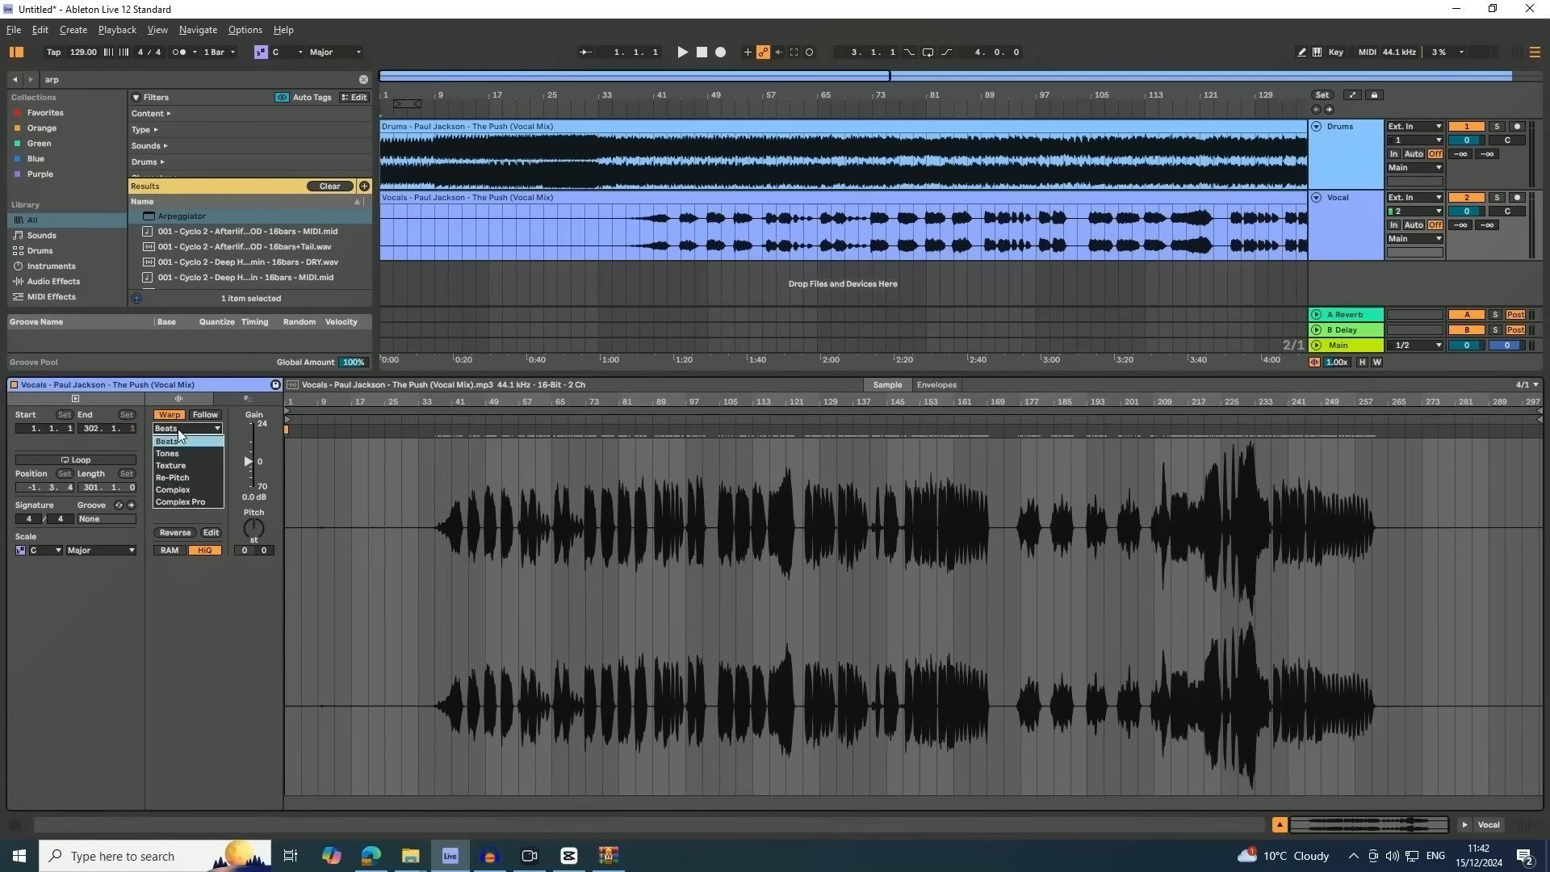
click(173, 500)
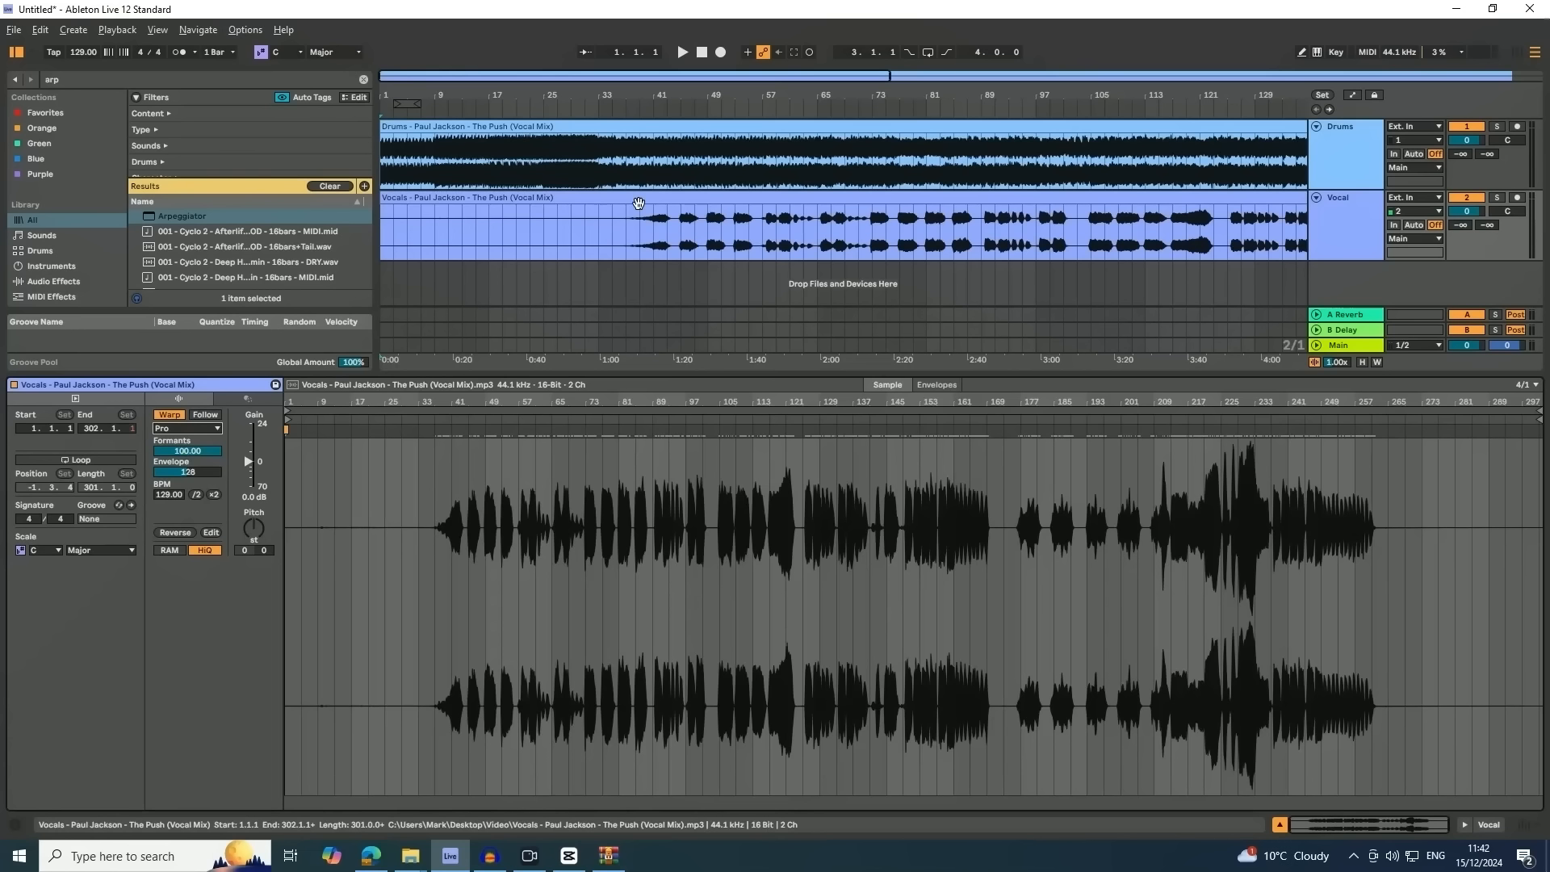
click(615, 128)
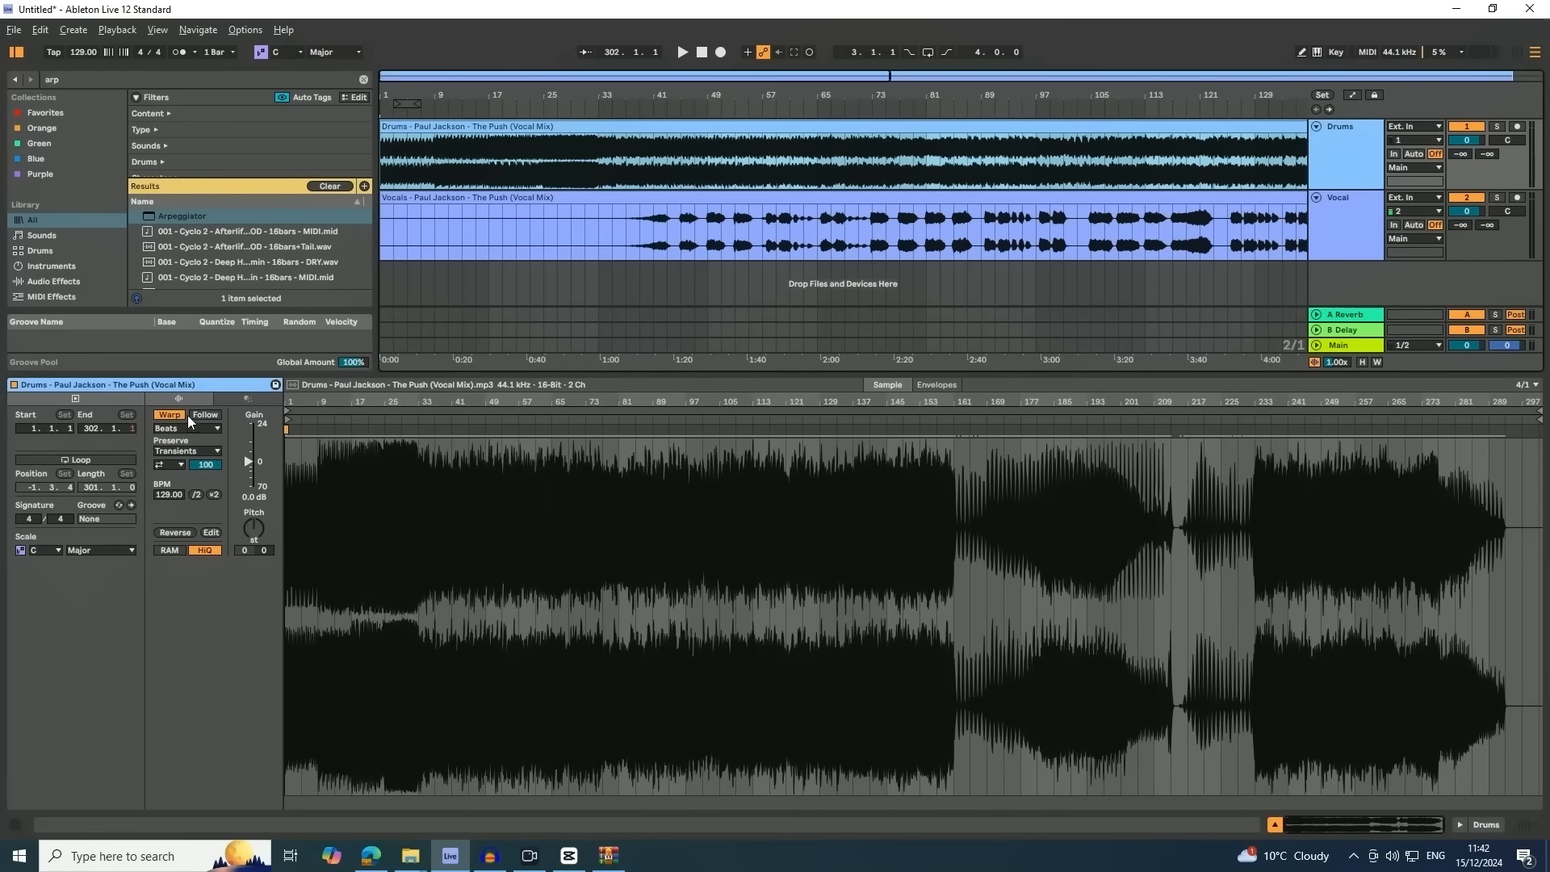
click(188, 428)
click(193, 506)
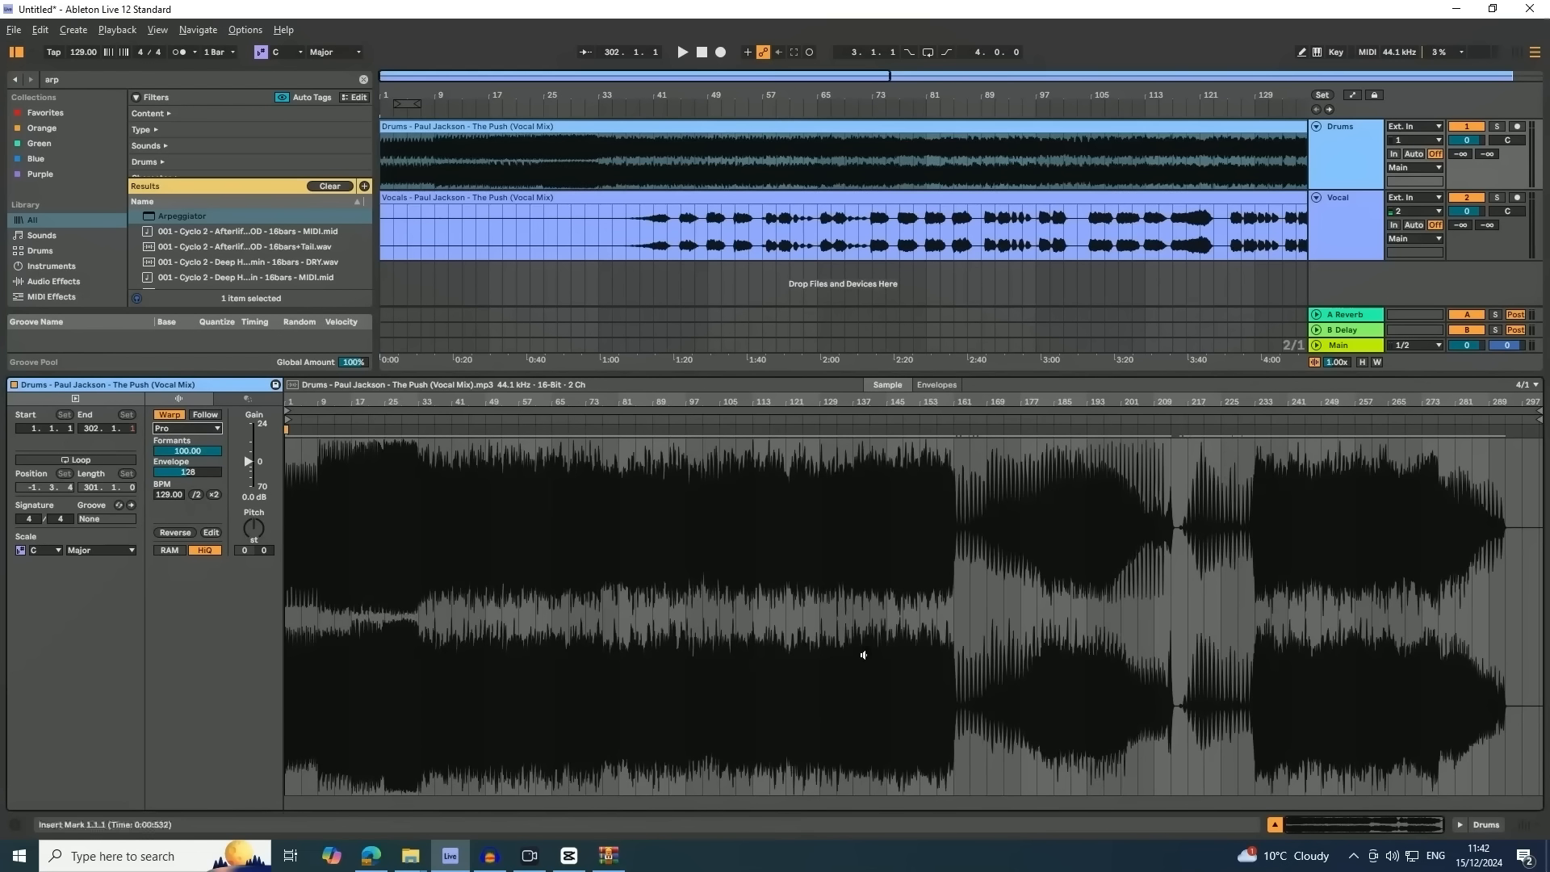
key(ctrl+alt+l)
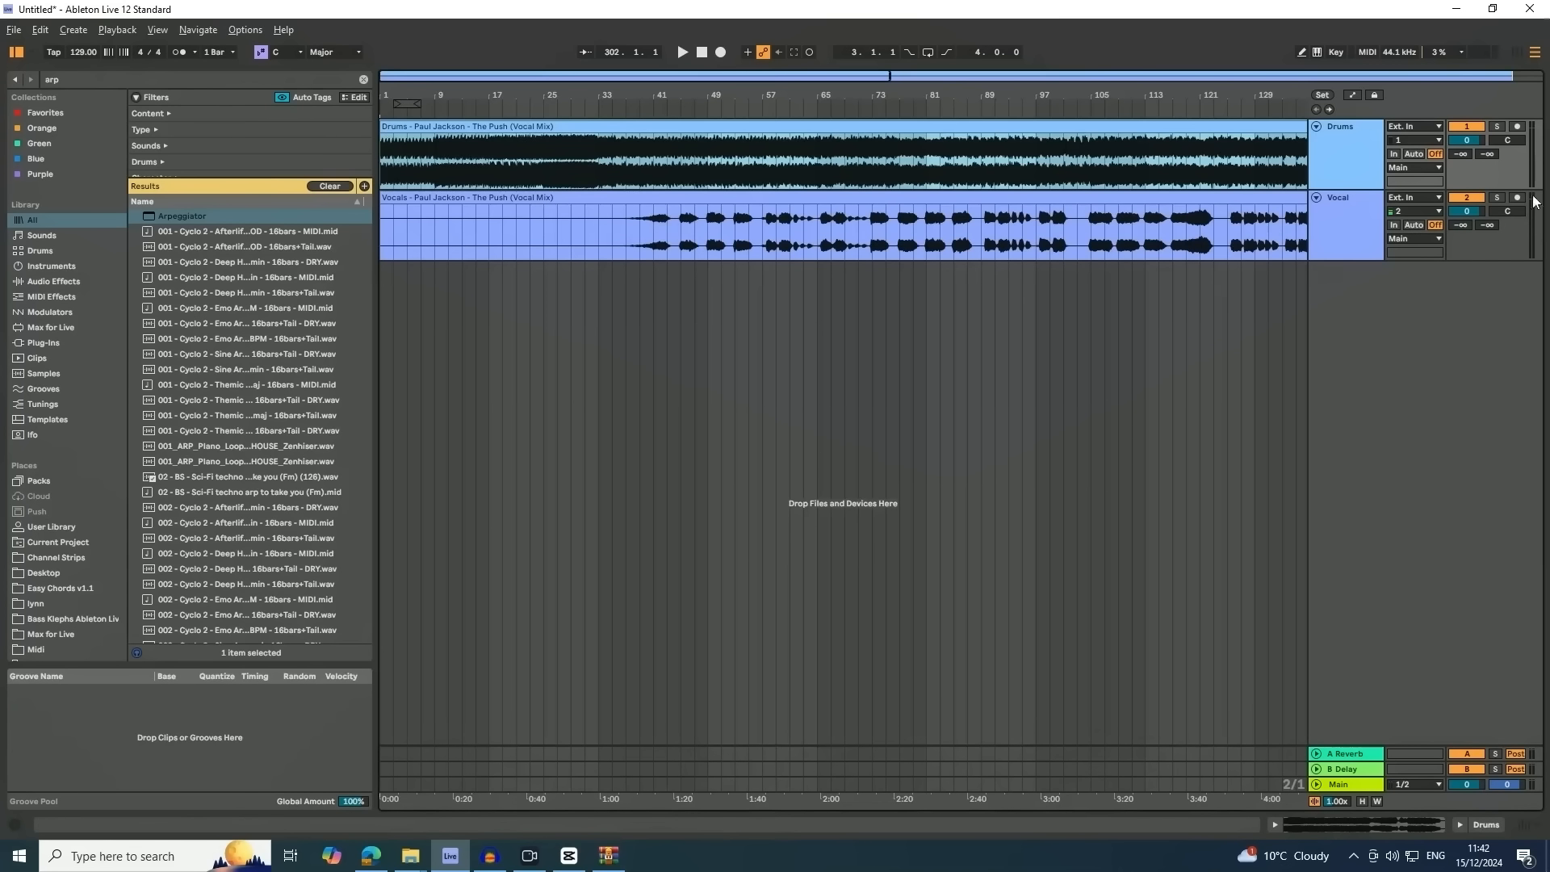
Set the volume of both the Drums and Vocal tracks to -5 dB
click(1469, 143)
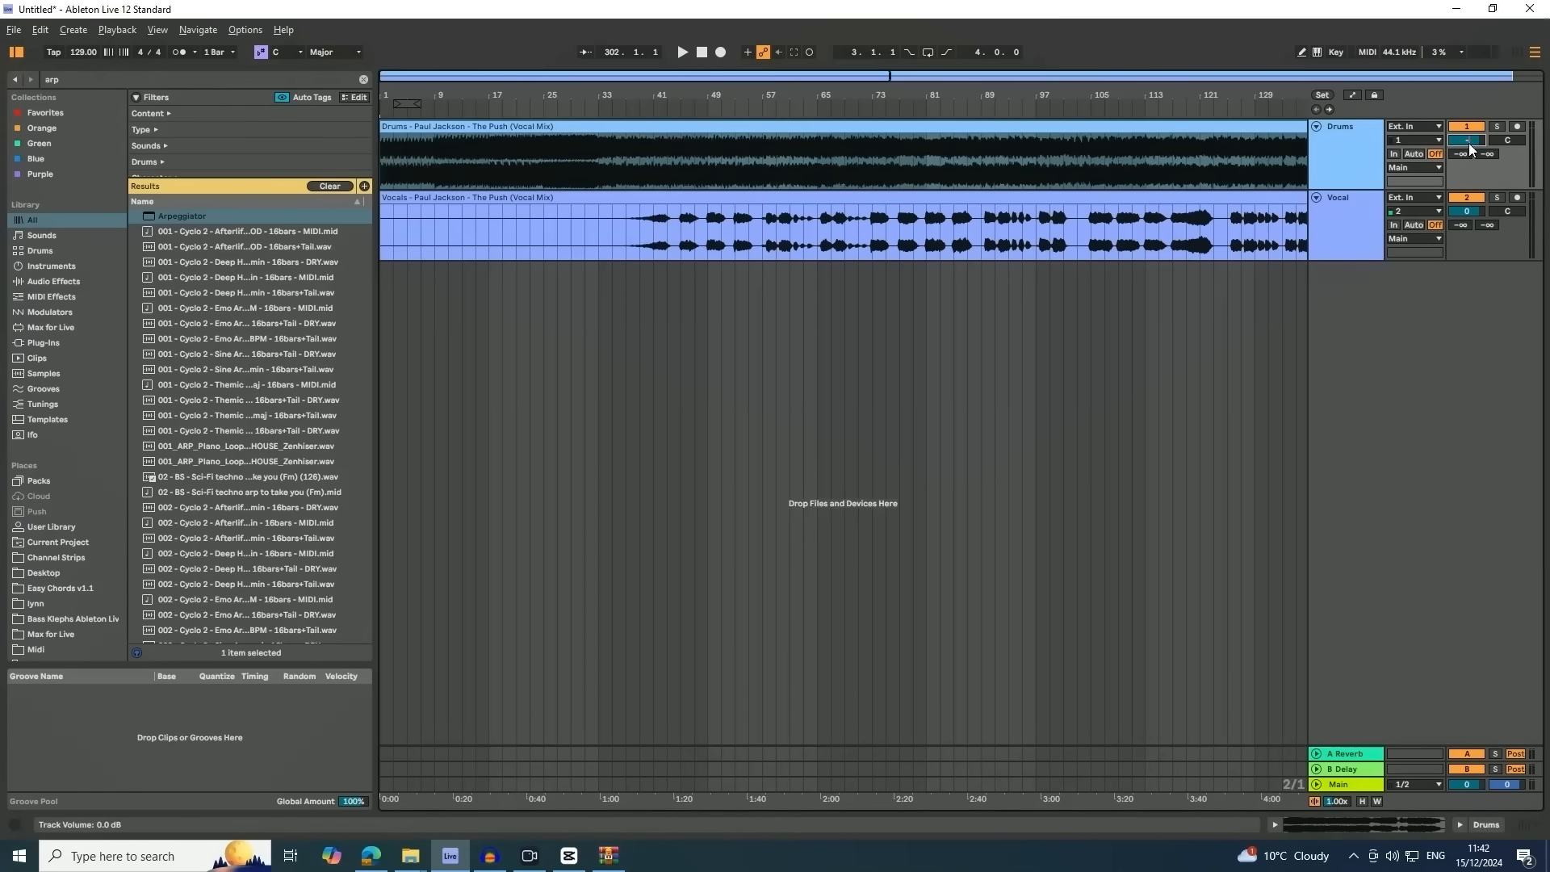
key(Return)
click(1467, 211)
text(-5)
key(Return)
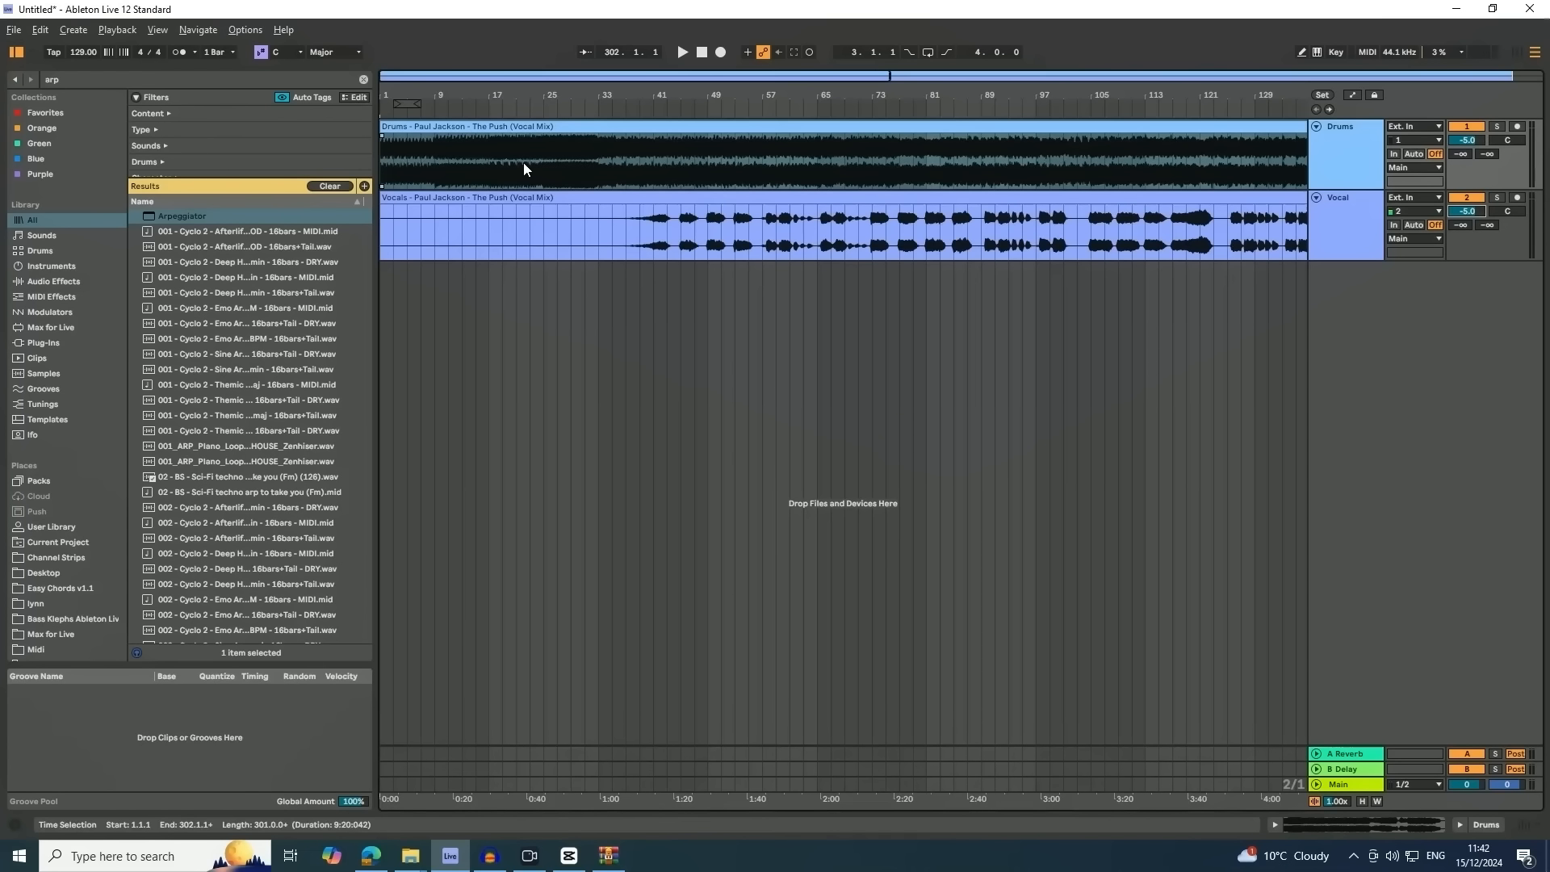
Play the arrangement from the start, lower the project tempo to 127 BPM and stop playback
key(space)
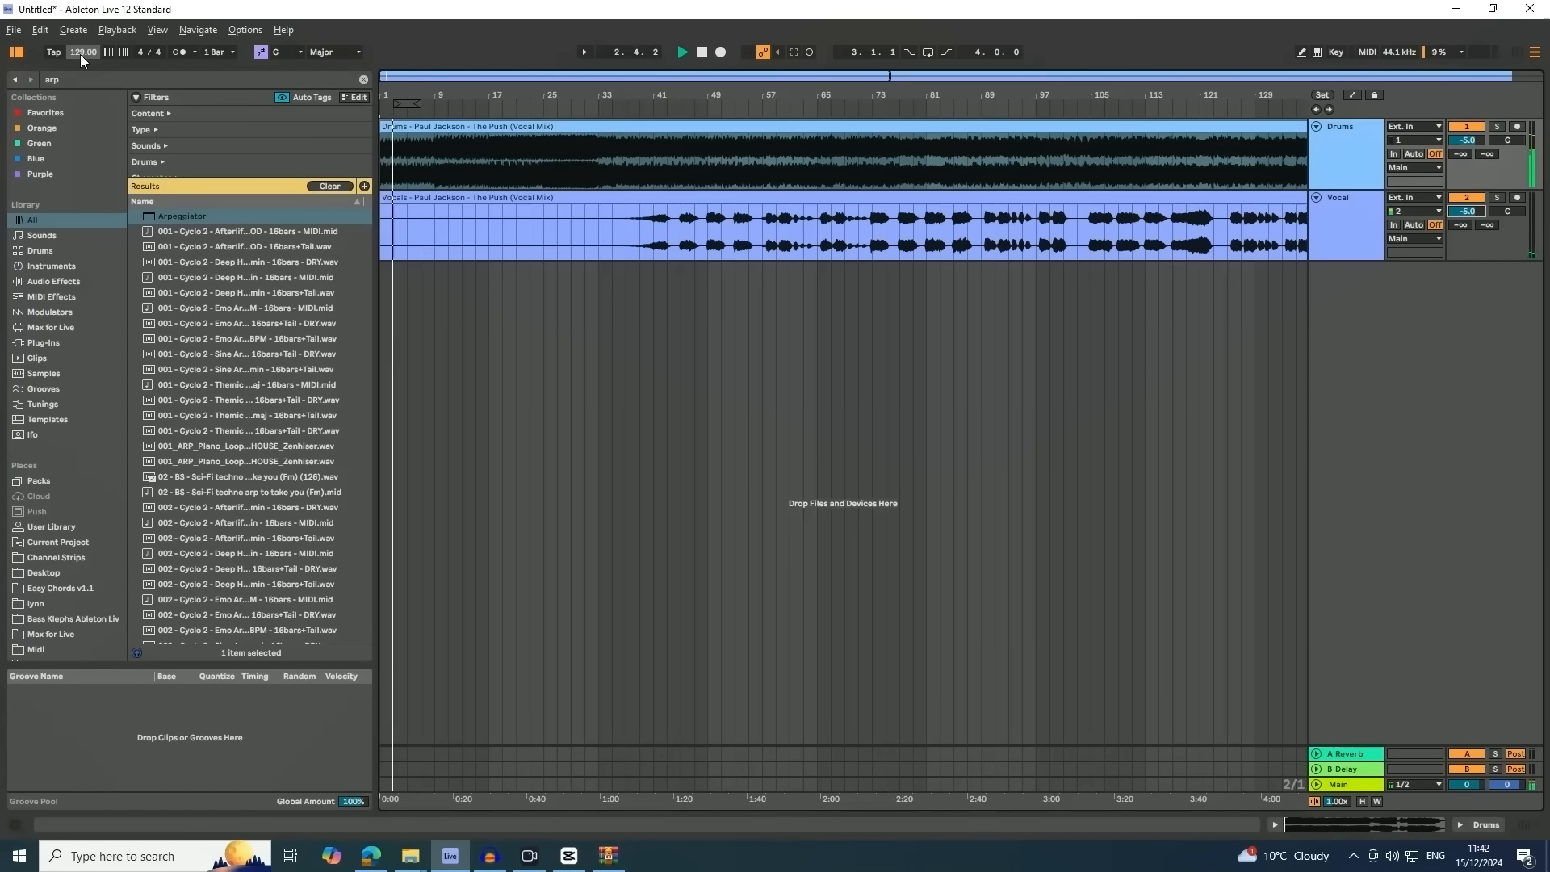
mouse_move(79, 55)
mouse_down()
mouse_move(80, 38)
mouse_move(80, 57)
mouse_up()
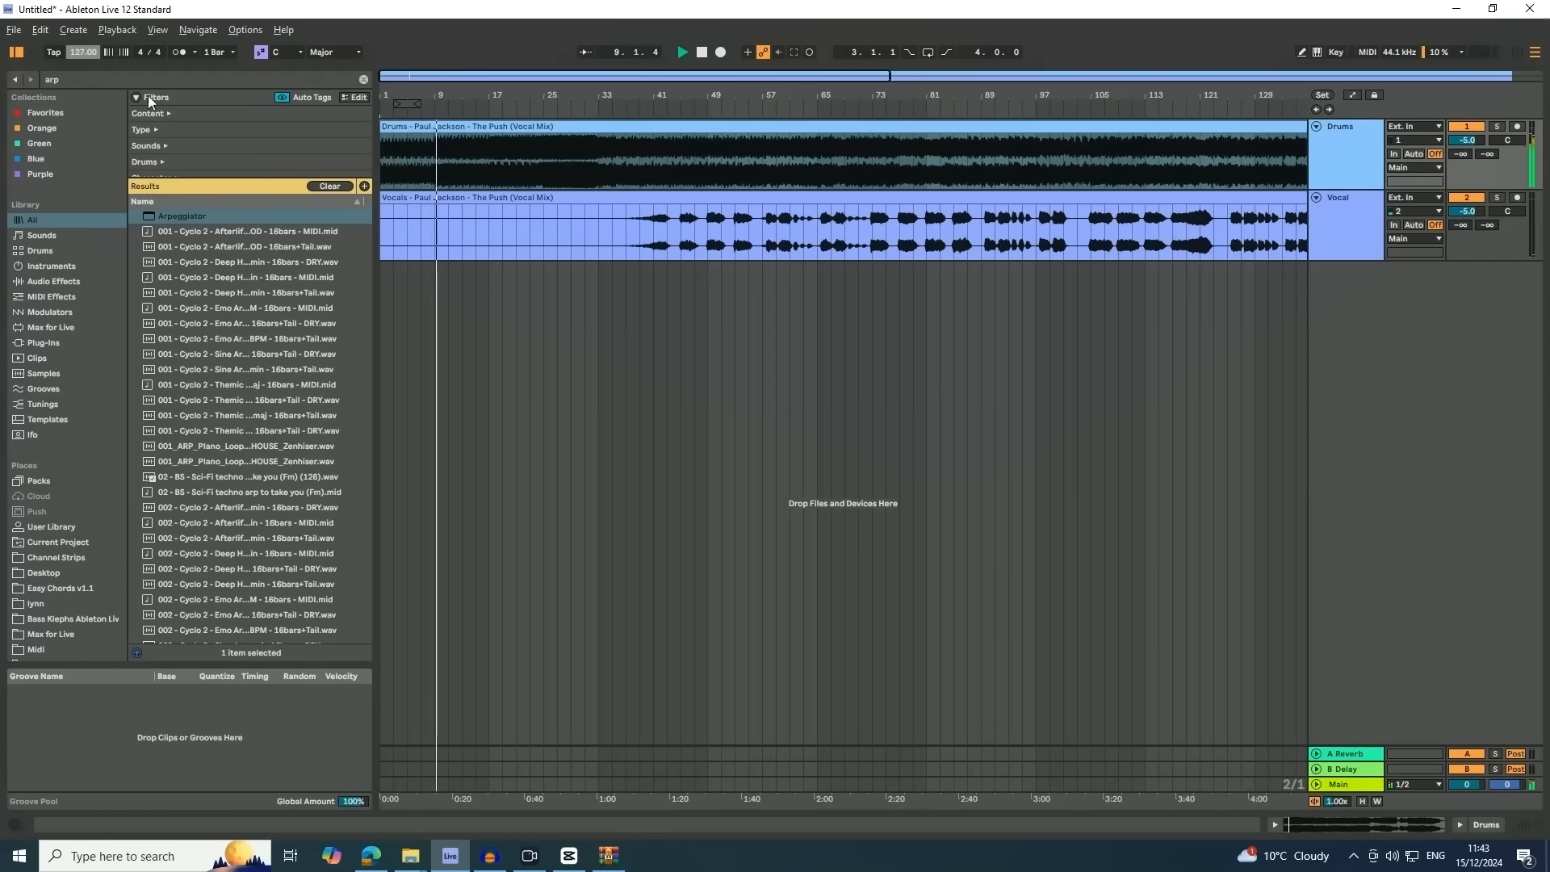
key(space)
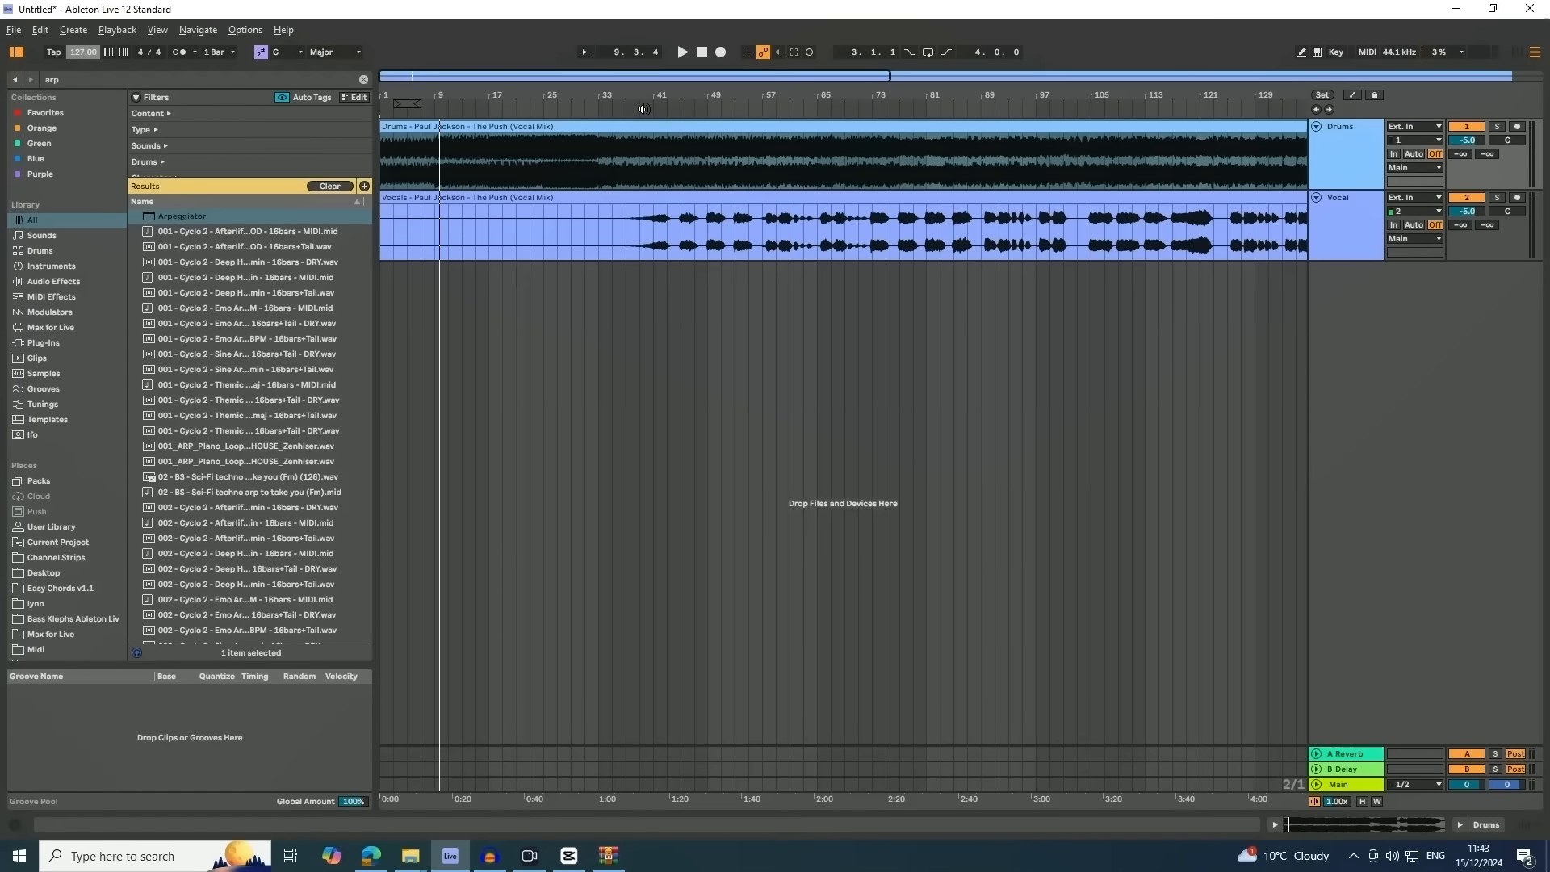
Play from where the vocals enter and try project tempos of 124, 141 and 111 BPM before stopping playback
click(644, 109)
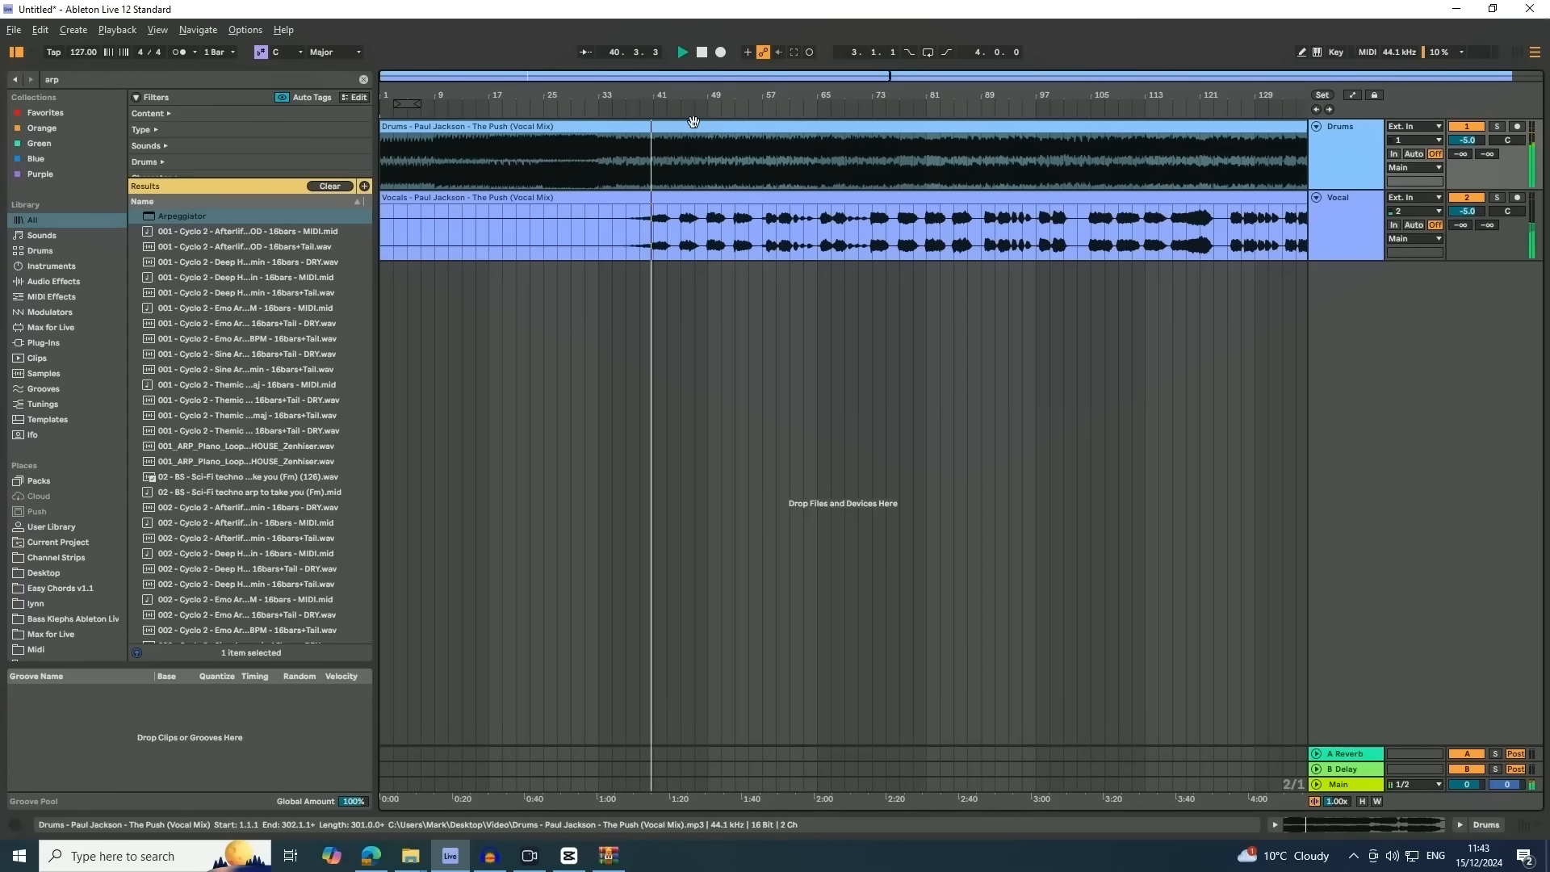
drag(86, 52, 86, 65)
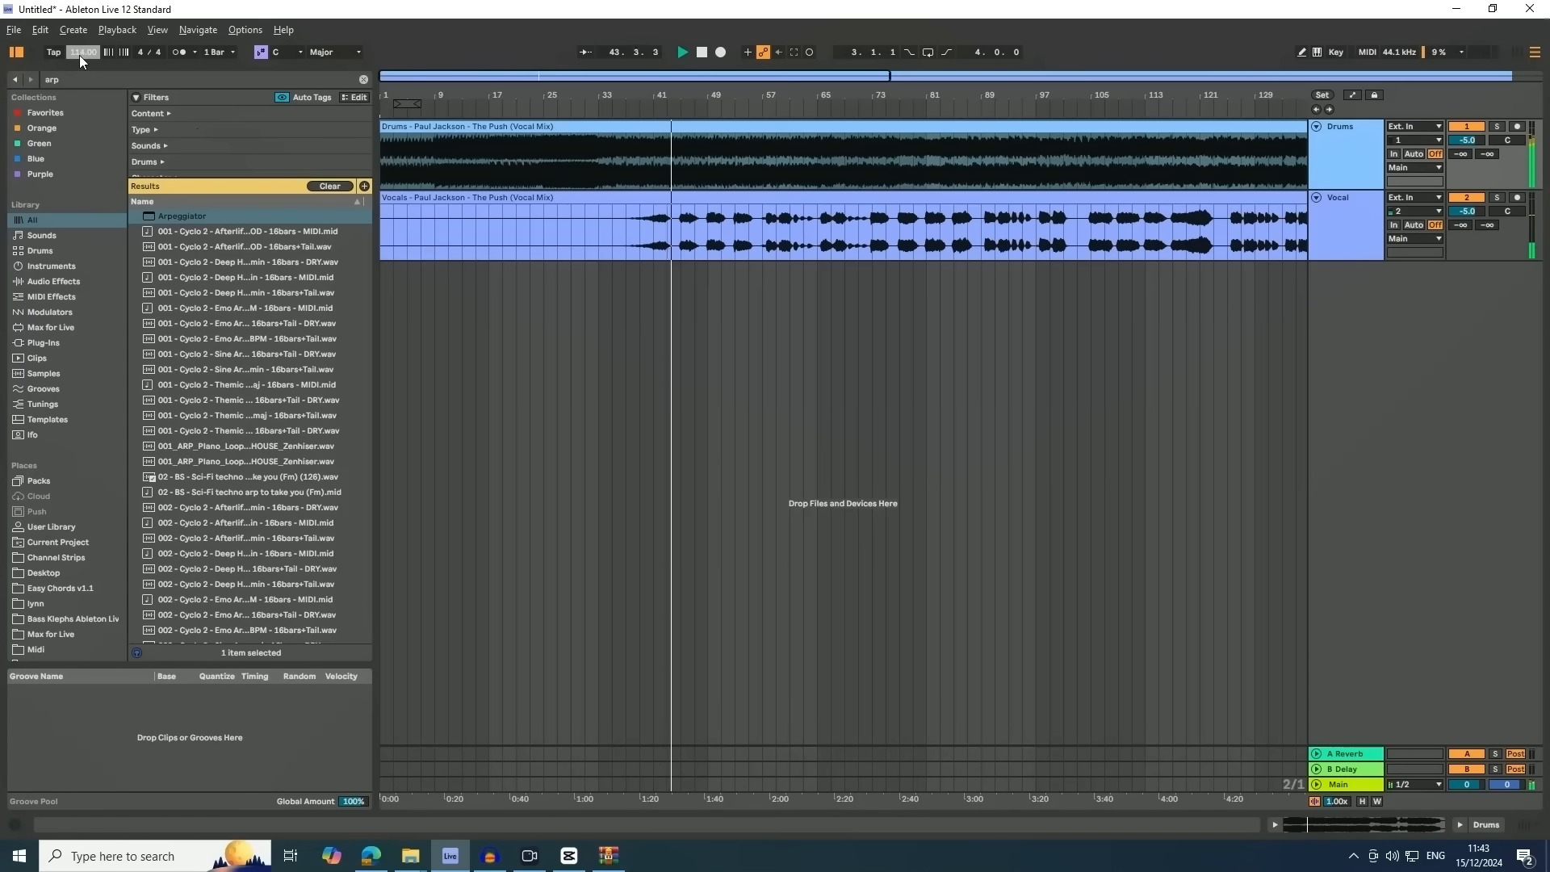
drag(80, 55, 79, 33)
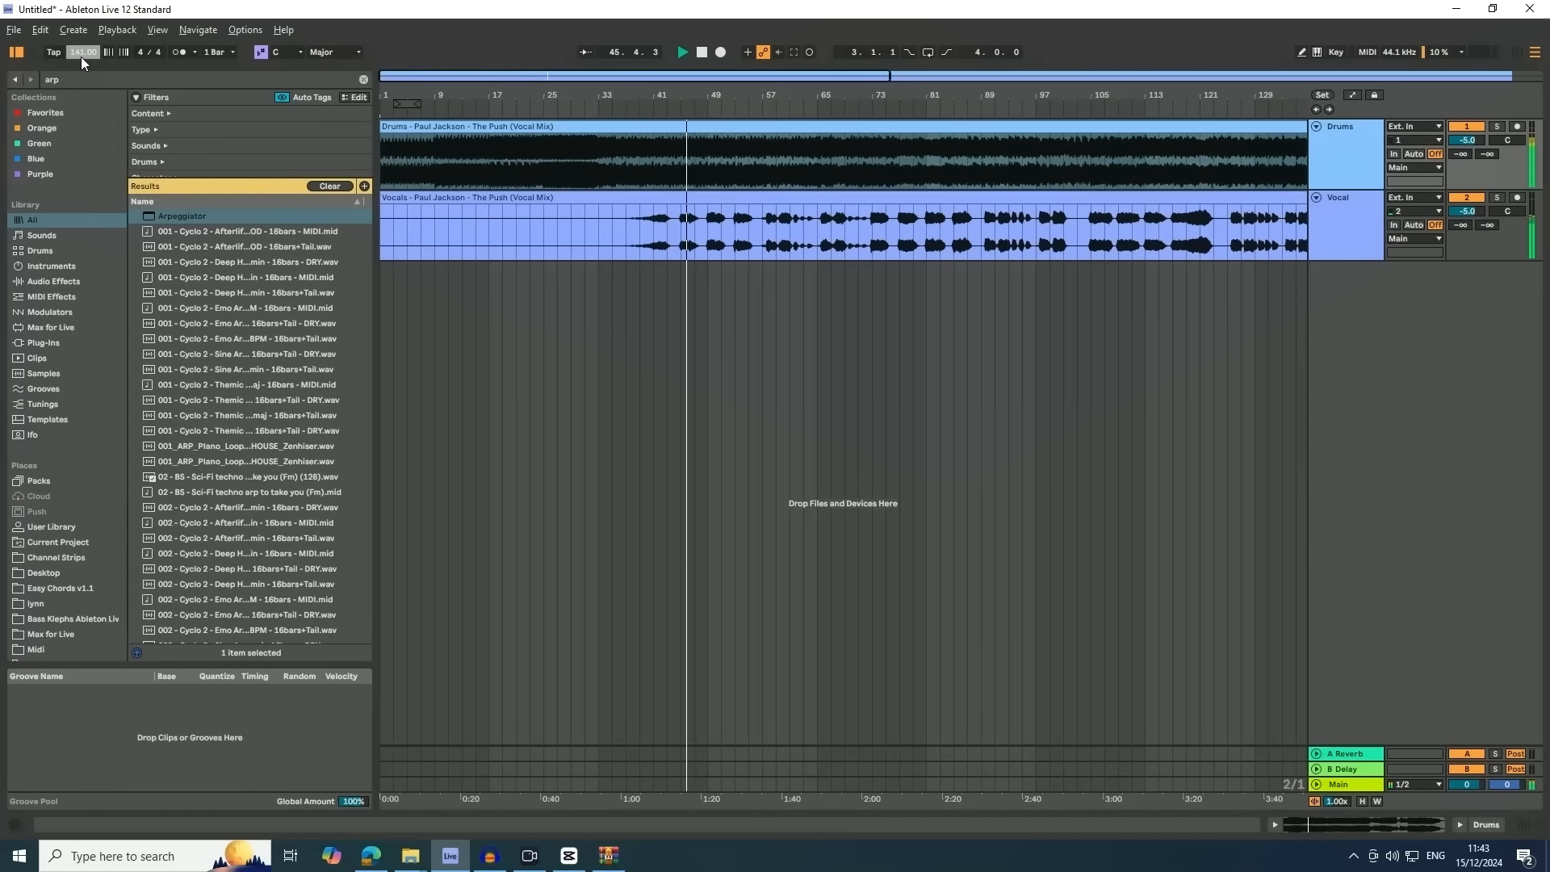
drag(80, 55, 81, 79)
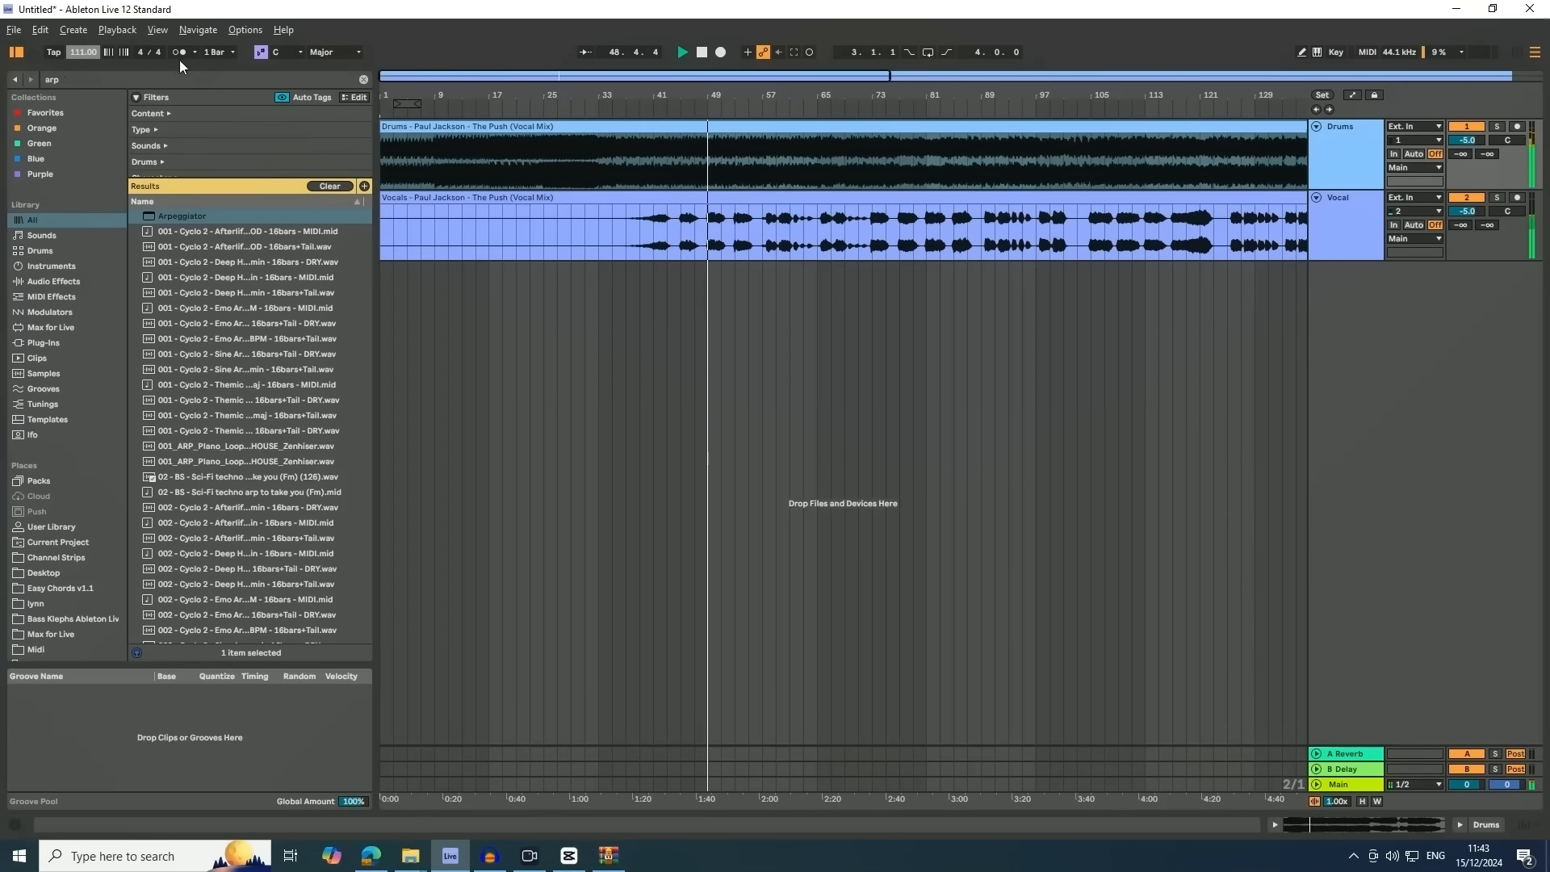
key(space)
Delete the drum stem clip from the Drums track and loop the vocal section from bar 39 to bar 65
click(497, 215)
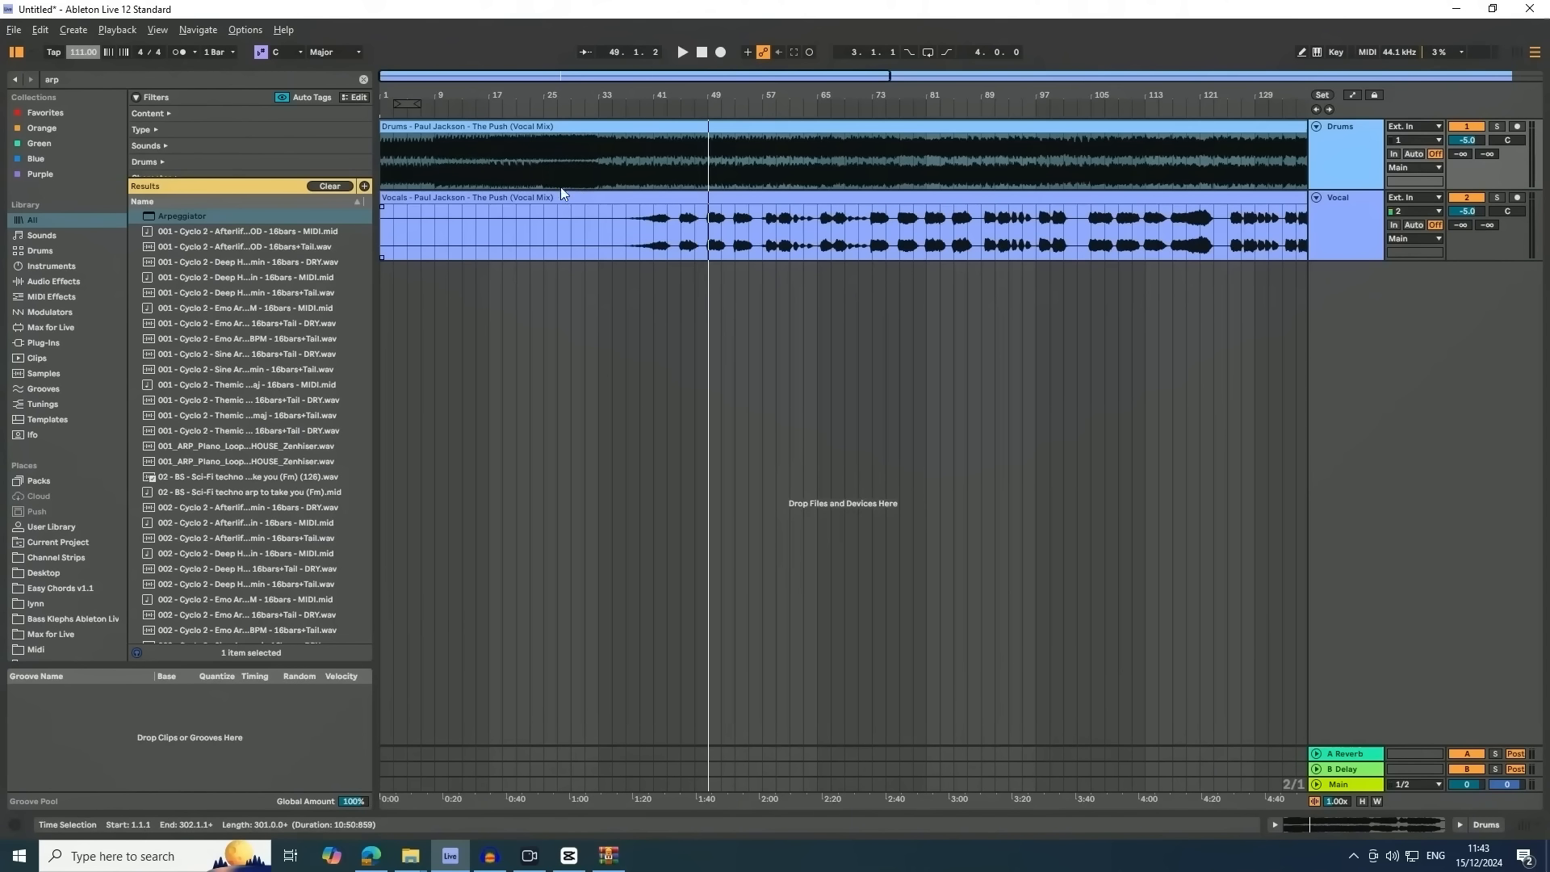
click(420, 127)
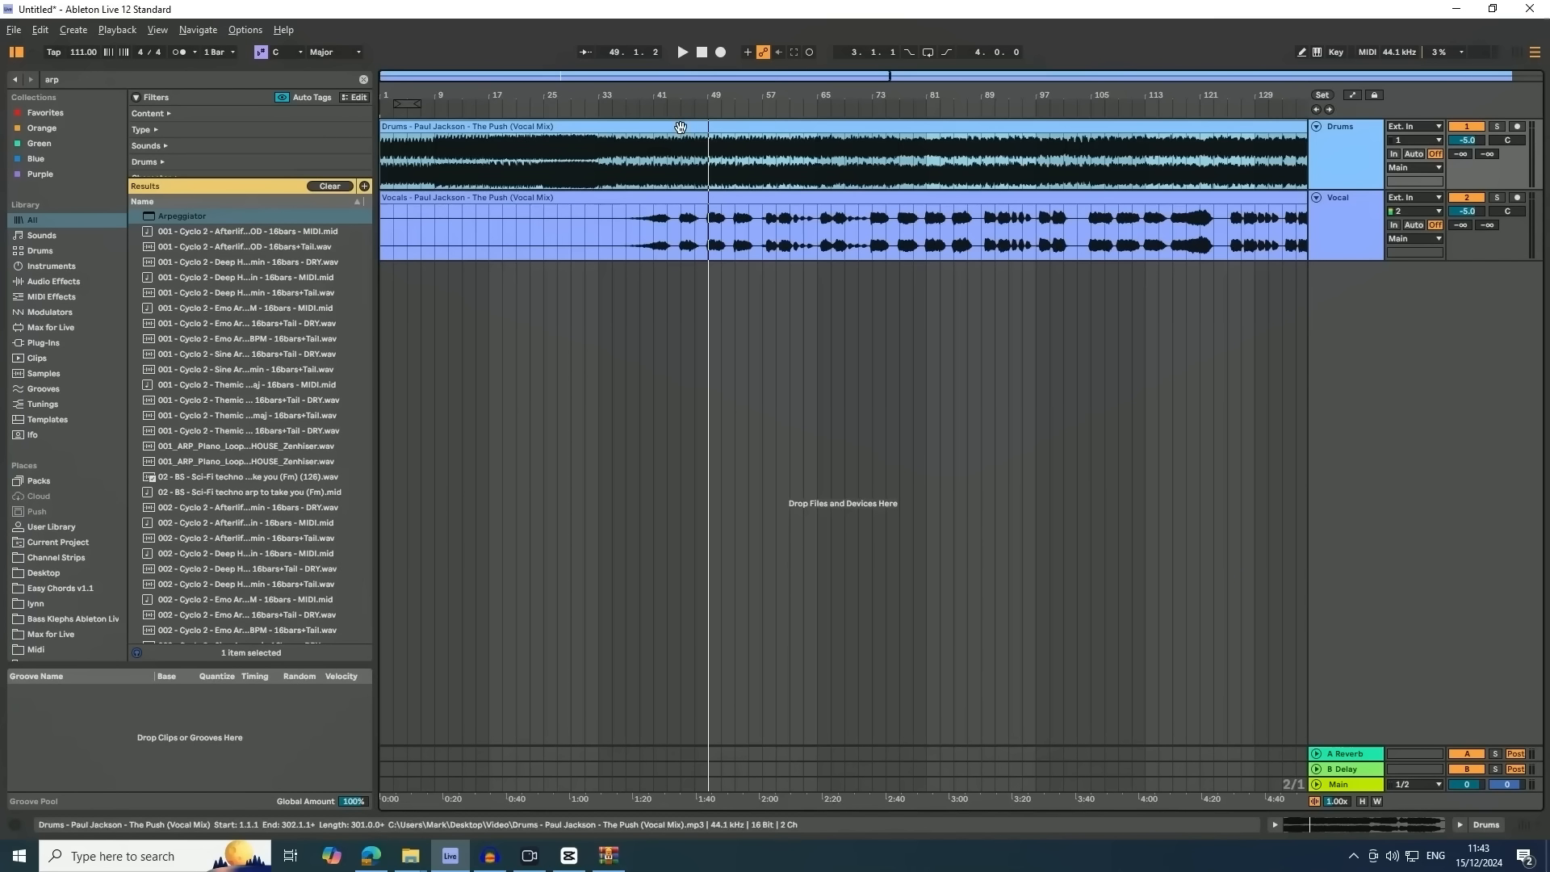
key(Delete)
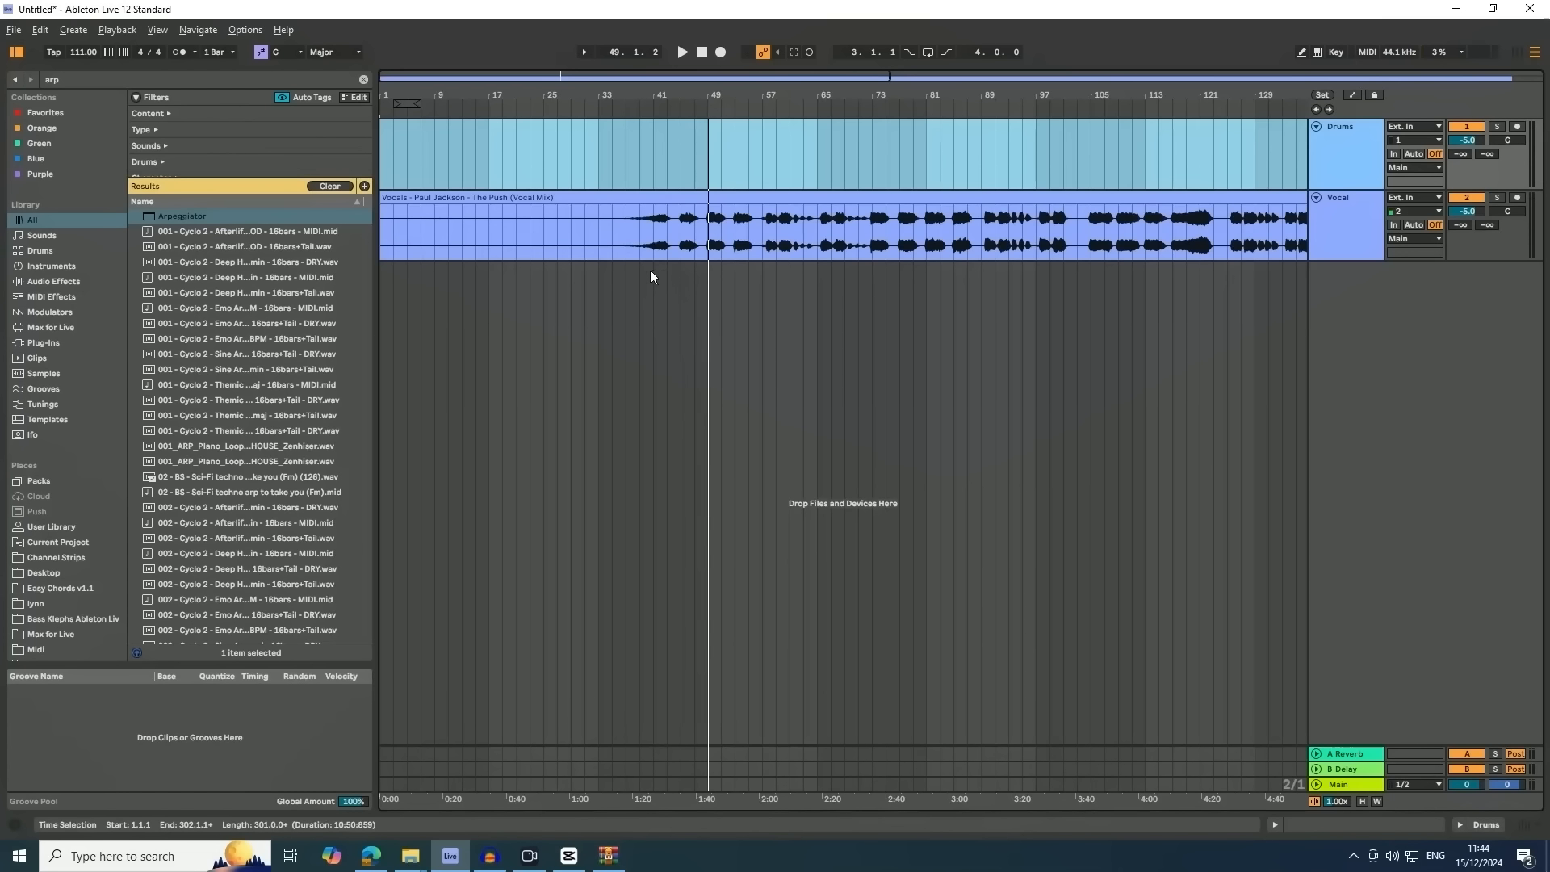
drag(641, 270, 817, 262)
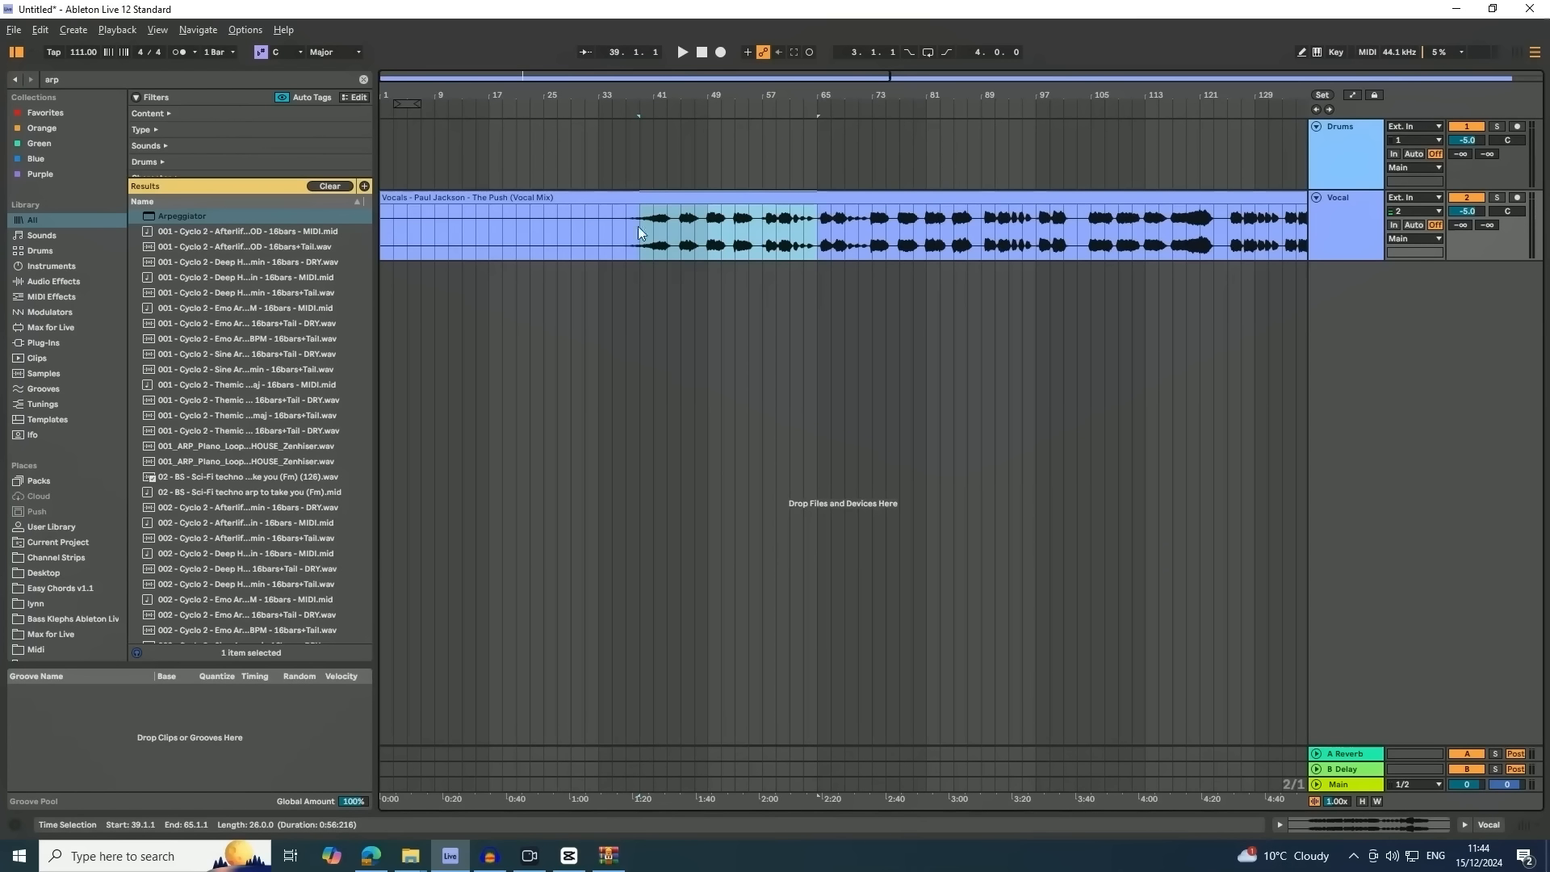
key(ctrl+l)
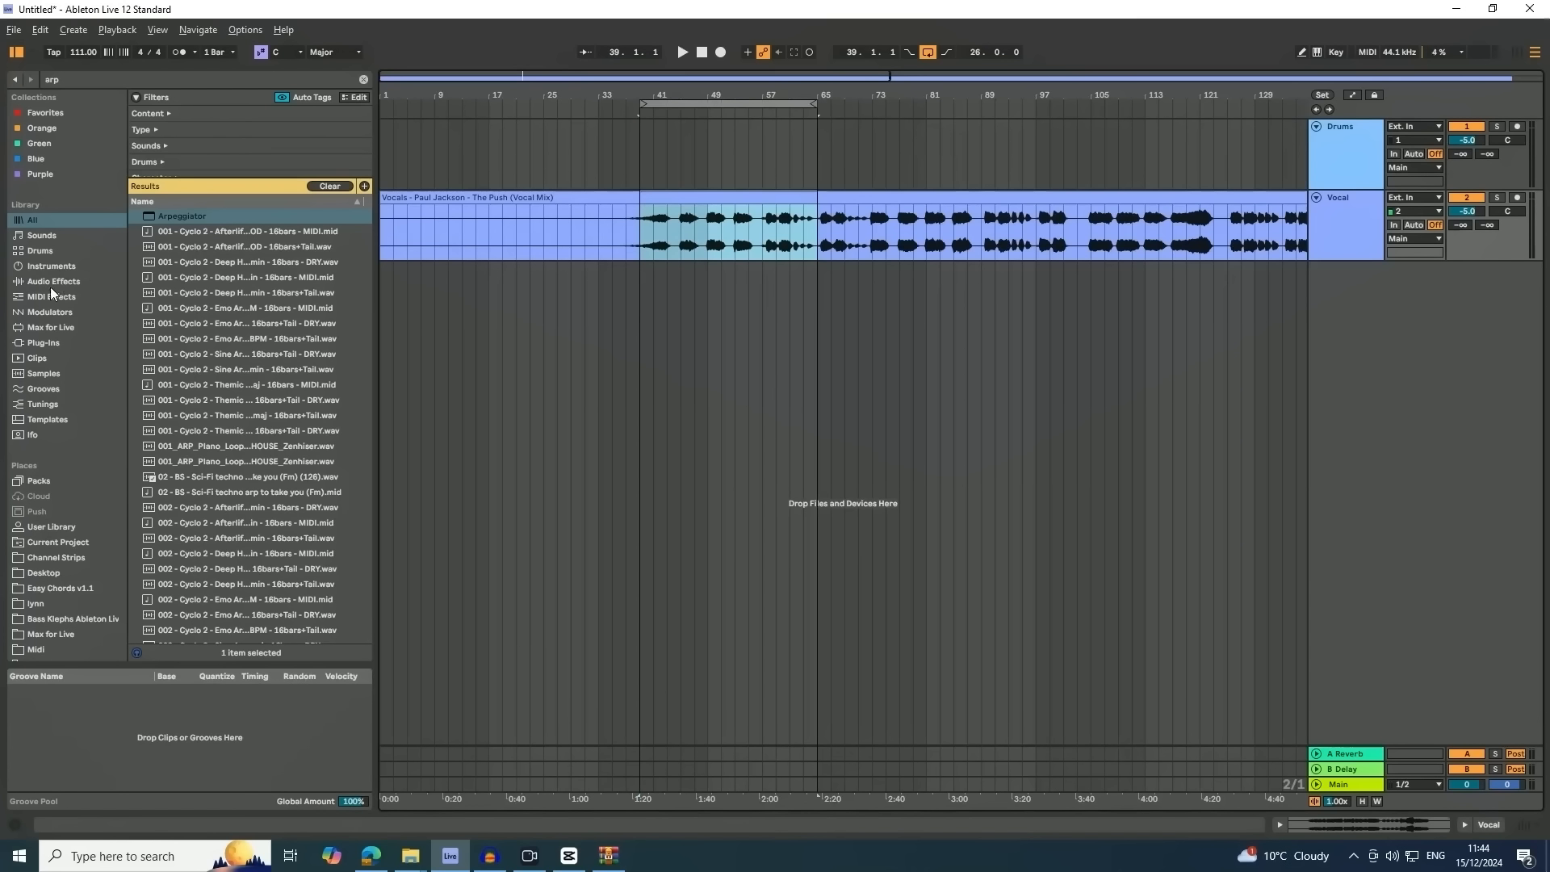
Search the Samples folder for "drum" and expand Cyclopedia Two, 002 Drumloop Constructions, down to 01 Organic Drumloop Constructions
click(85, 80)
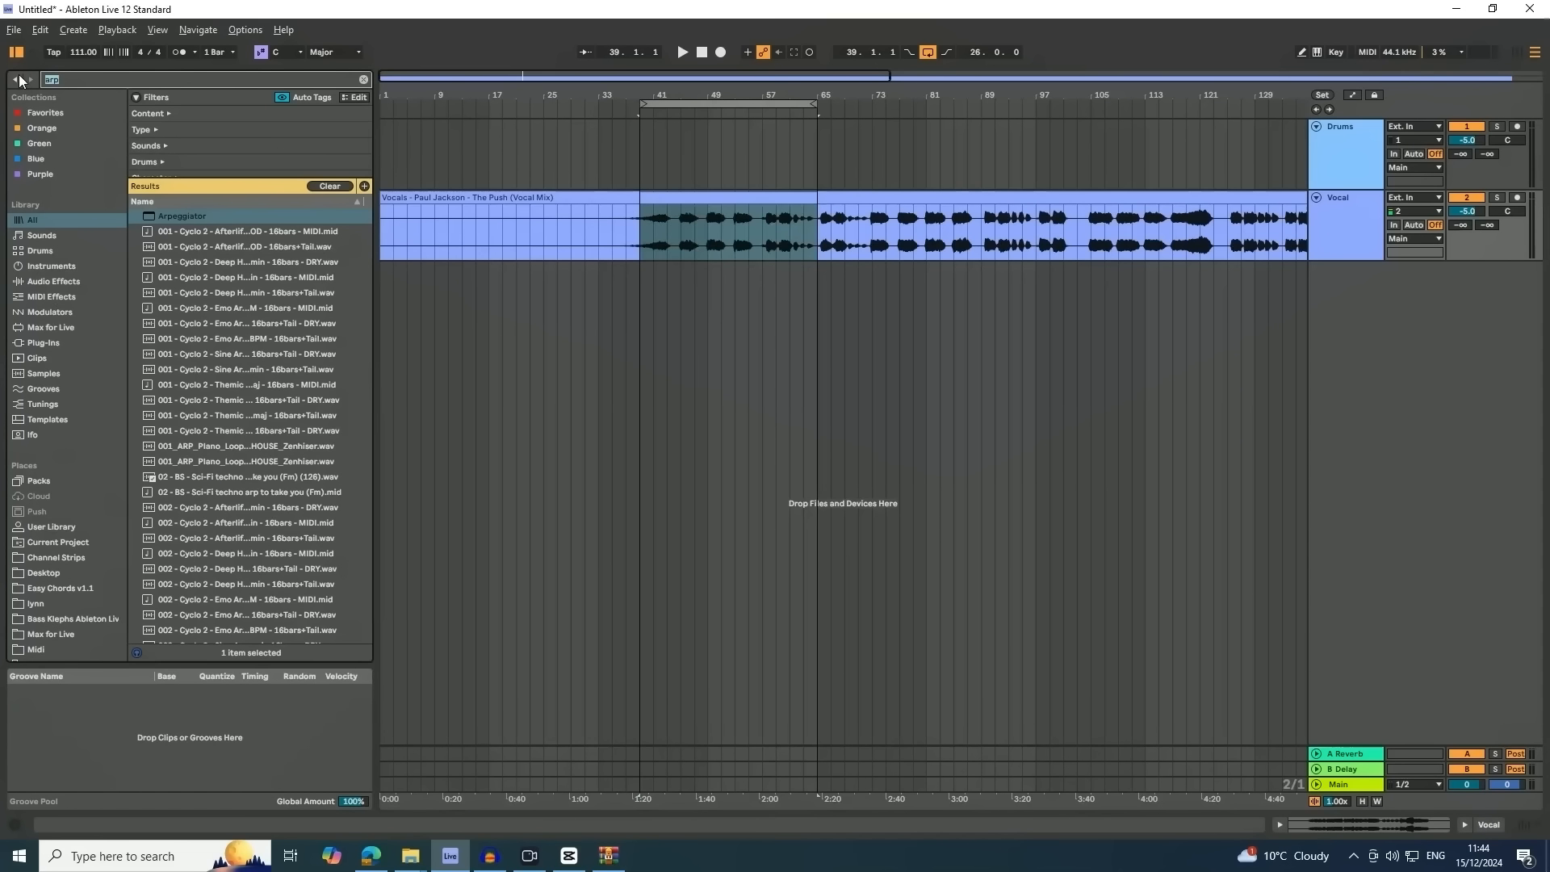
text(drum)
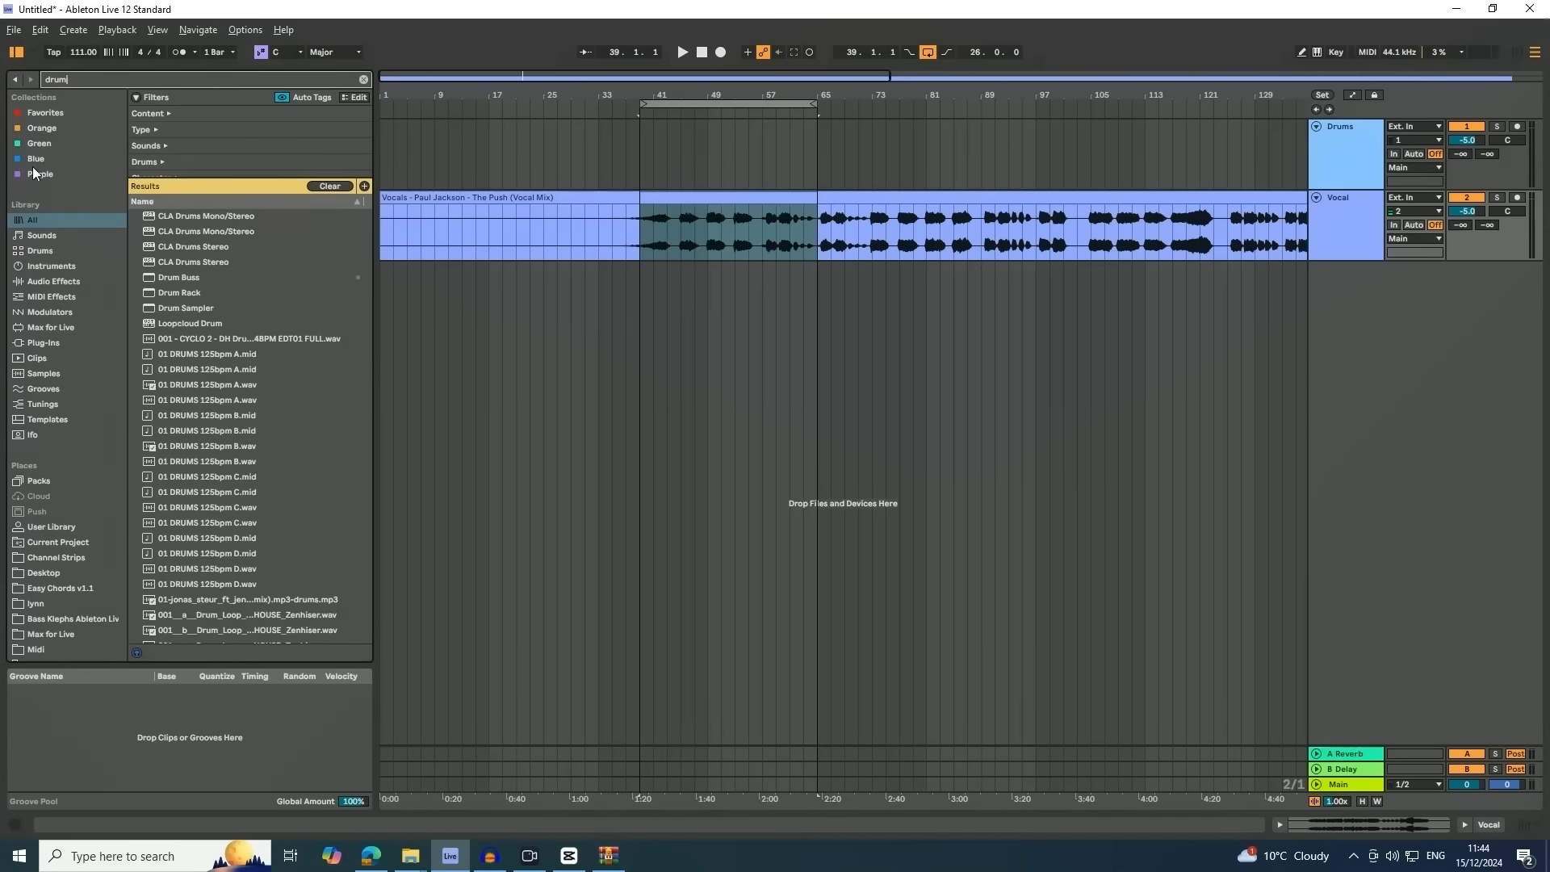
scroll(51, 376, down, 5)
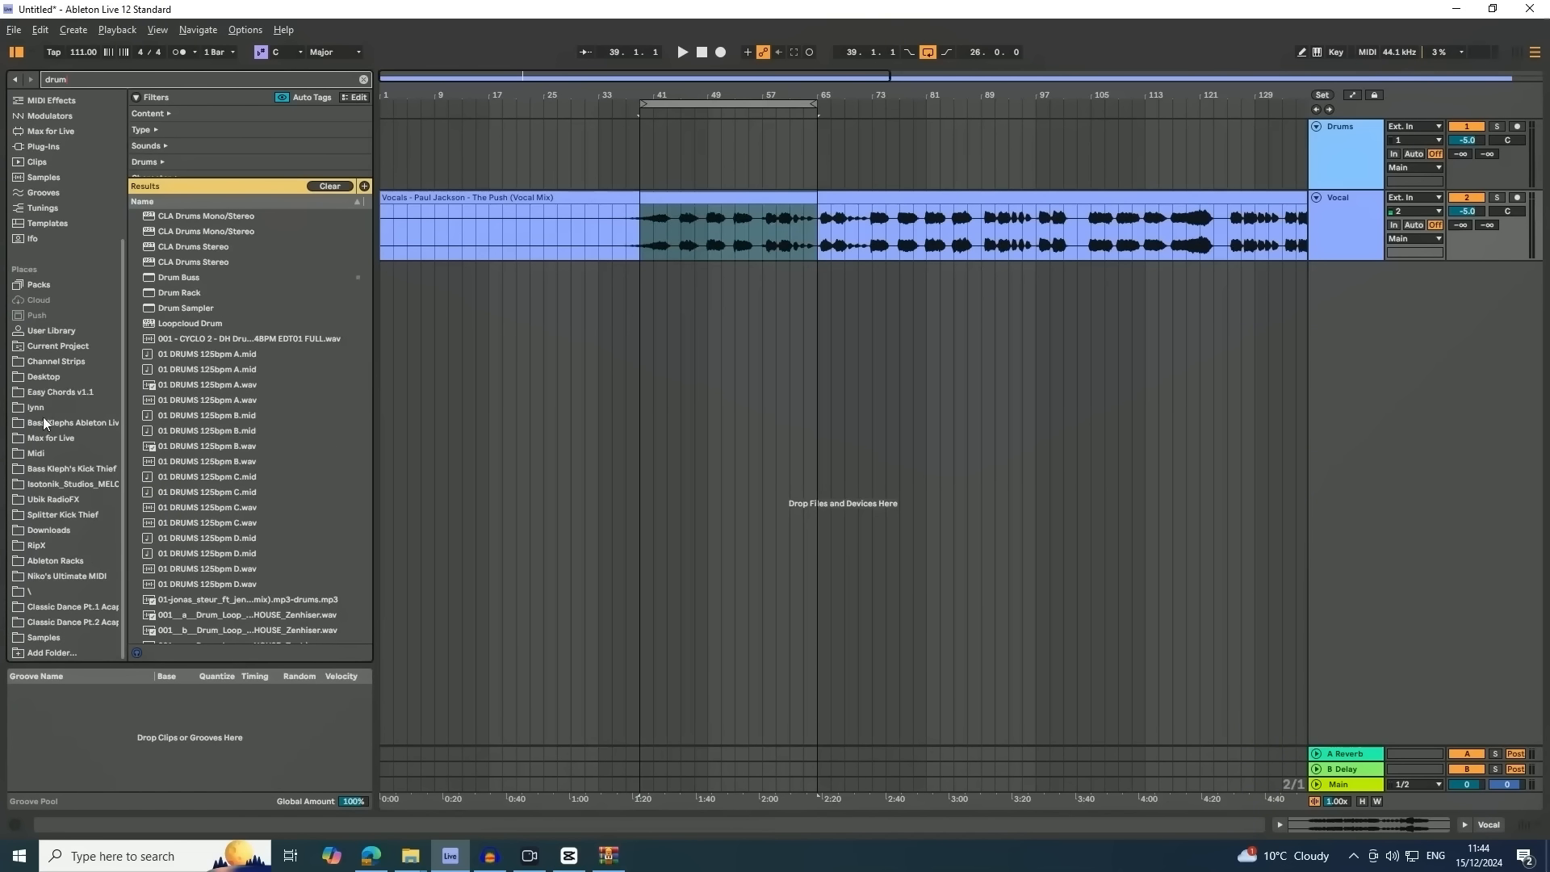
click(44, 637)
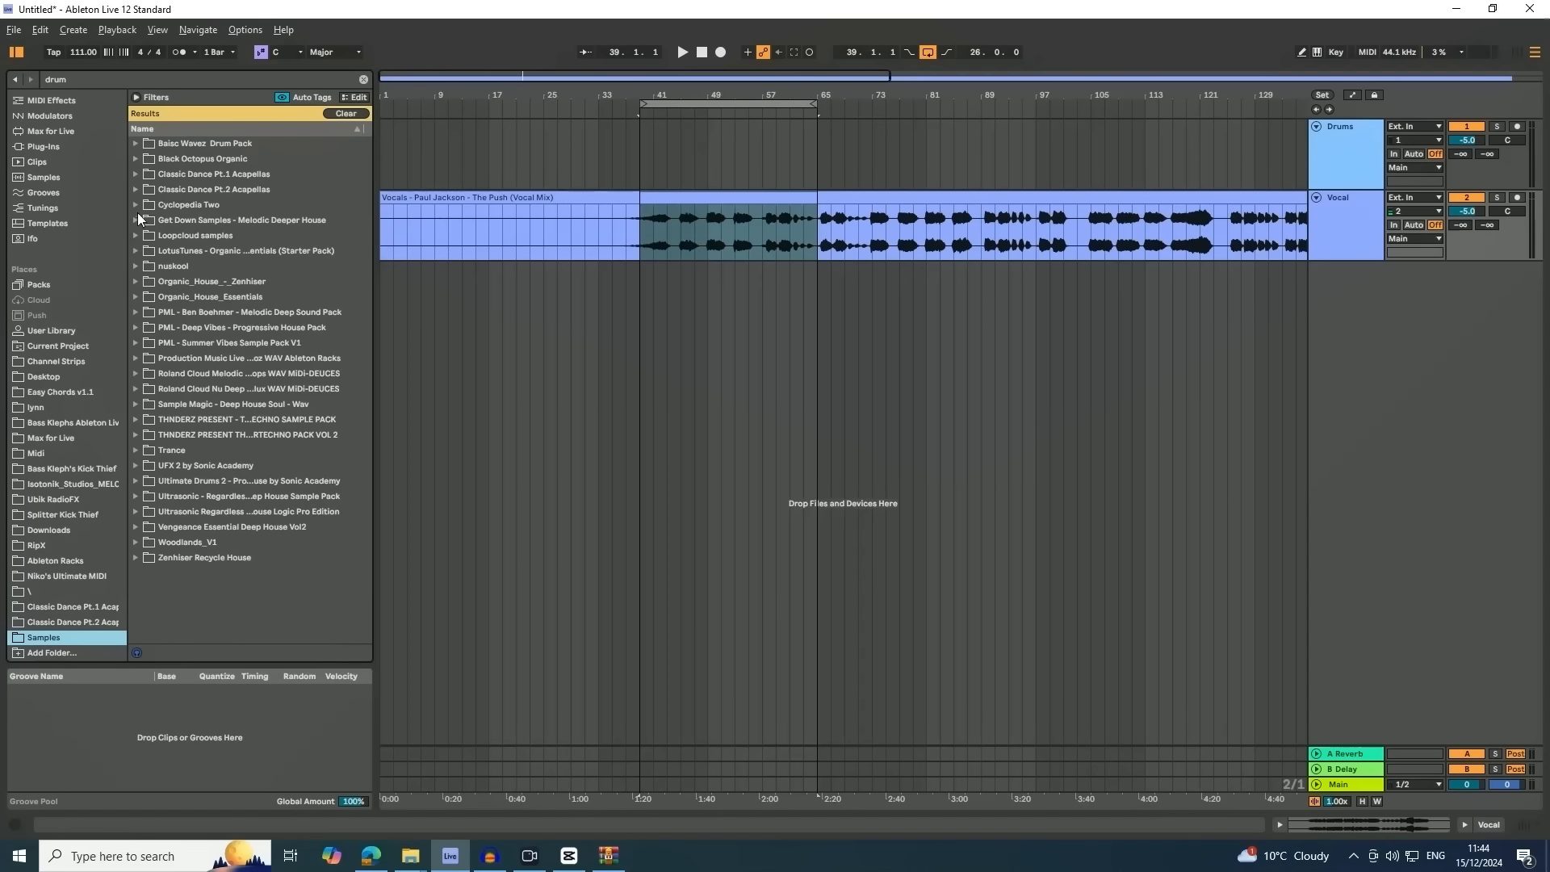
click(136, 208)
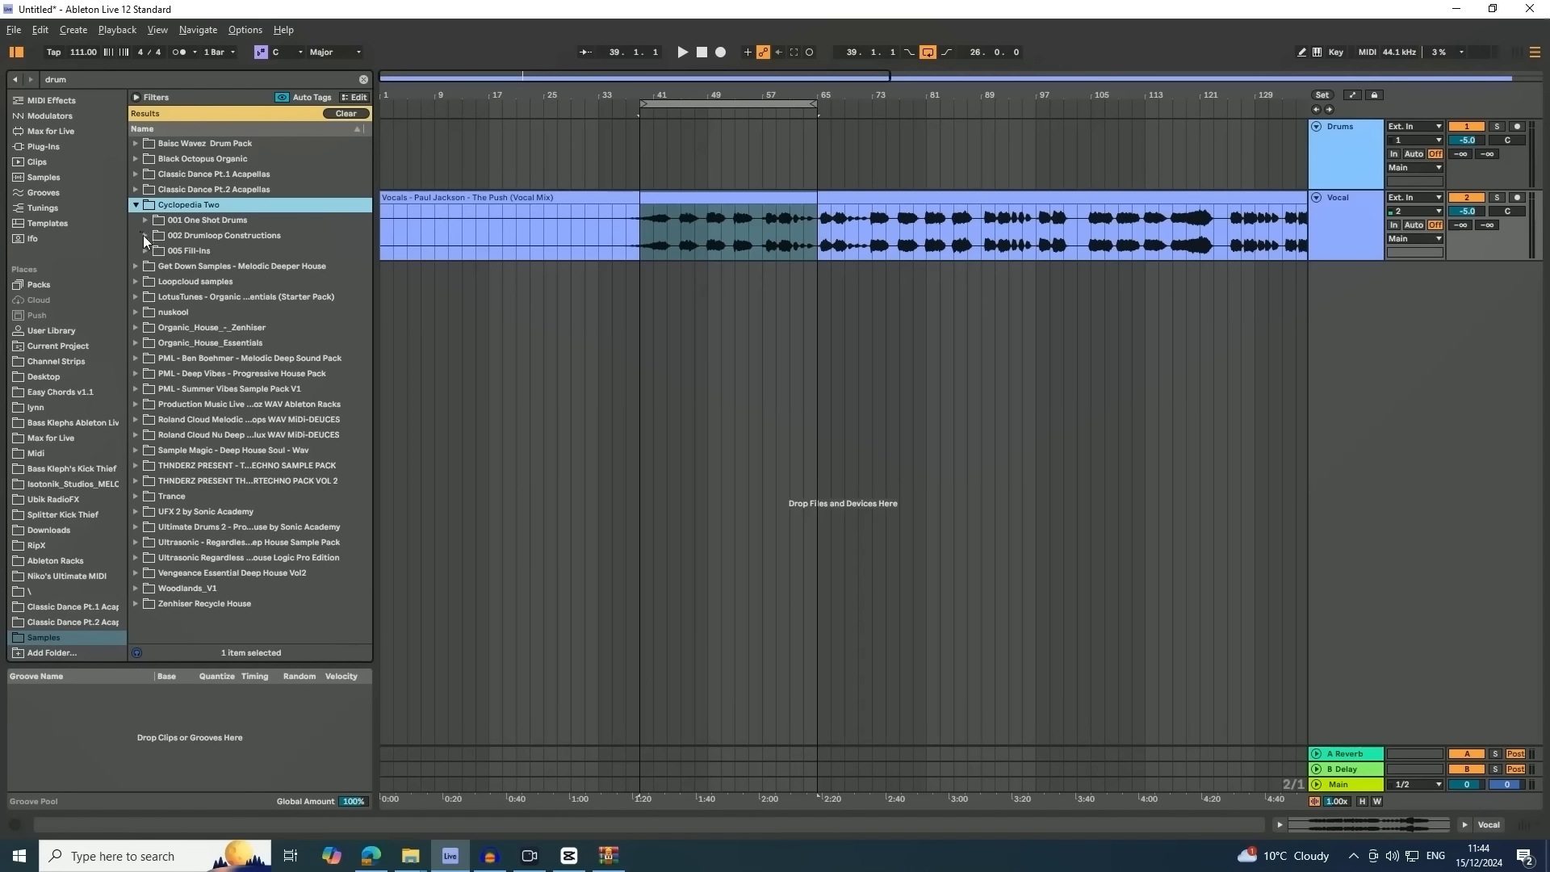
click(143, 235)
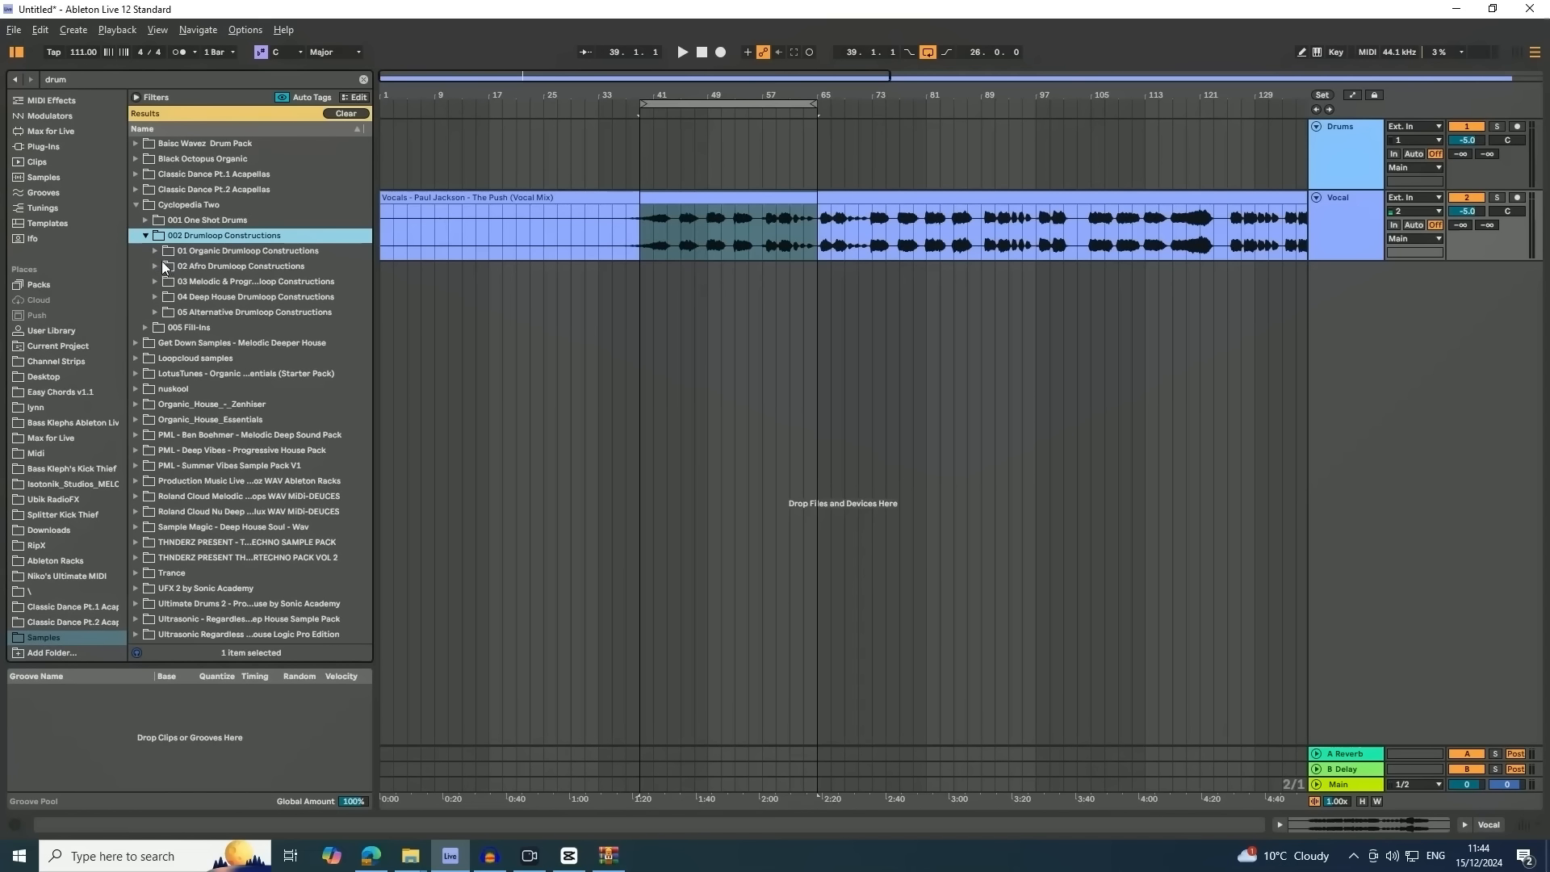
click(155, 251)
Preview the 001A 122BPM FULL drum loop, place it on the Drums track from bar 39 to bar 65 and briefly play it with the vocals
click(196, 267)
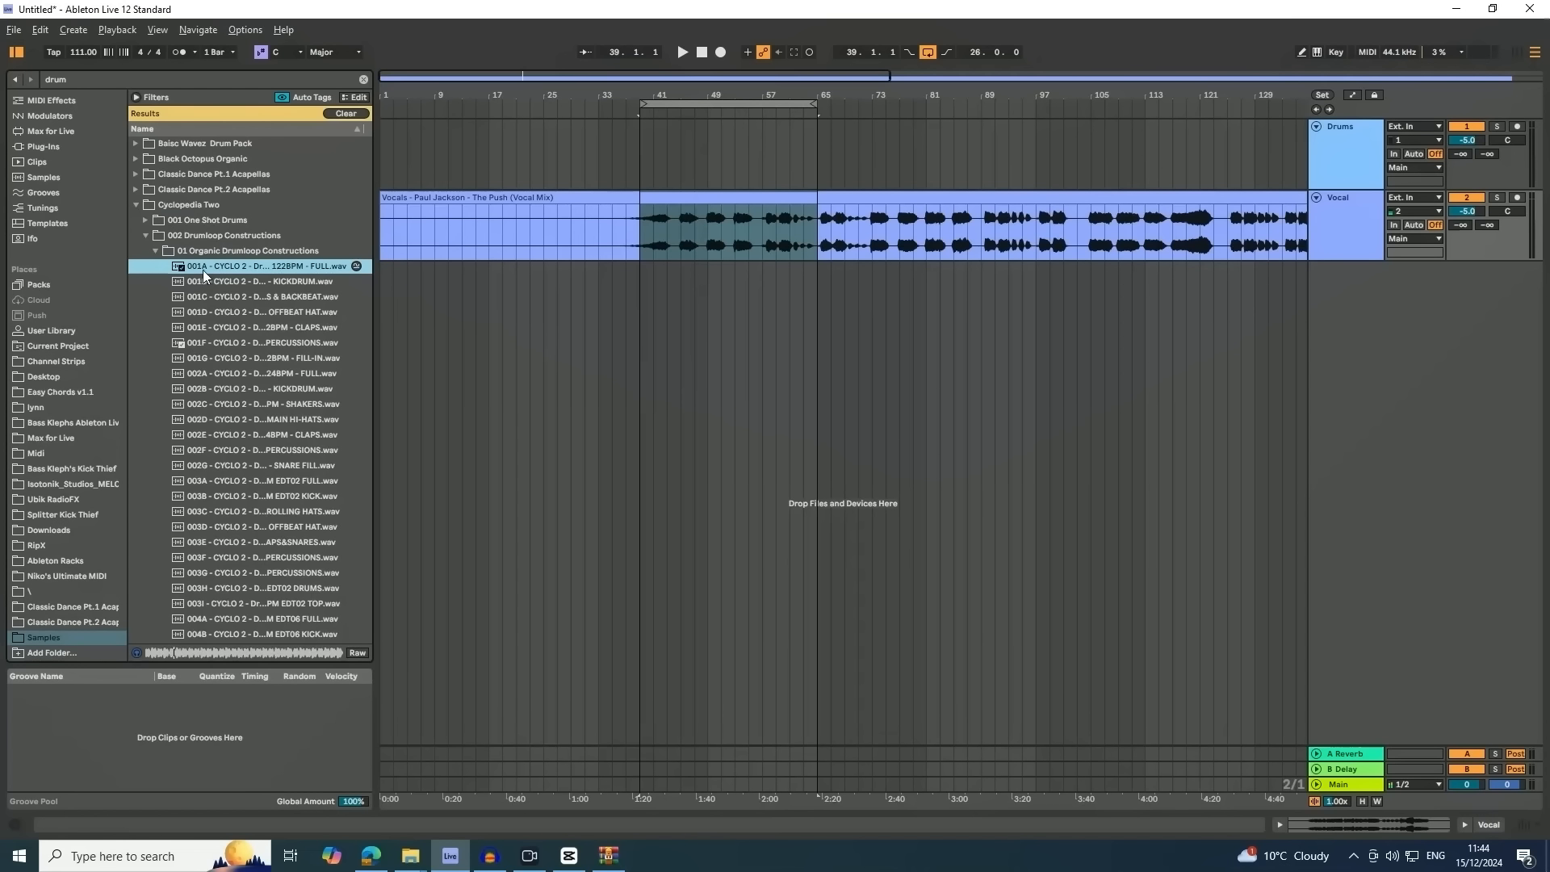
mouse_move(202, 270)
mouse_down()
mouse_move(486, 163)
mouse_move(818, 141)
mouse_up()
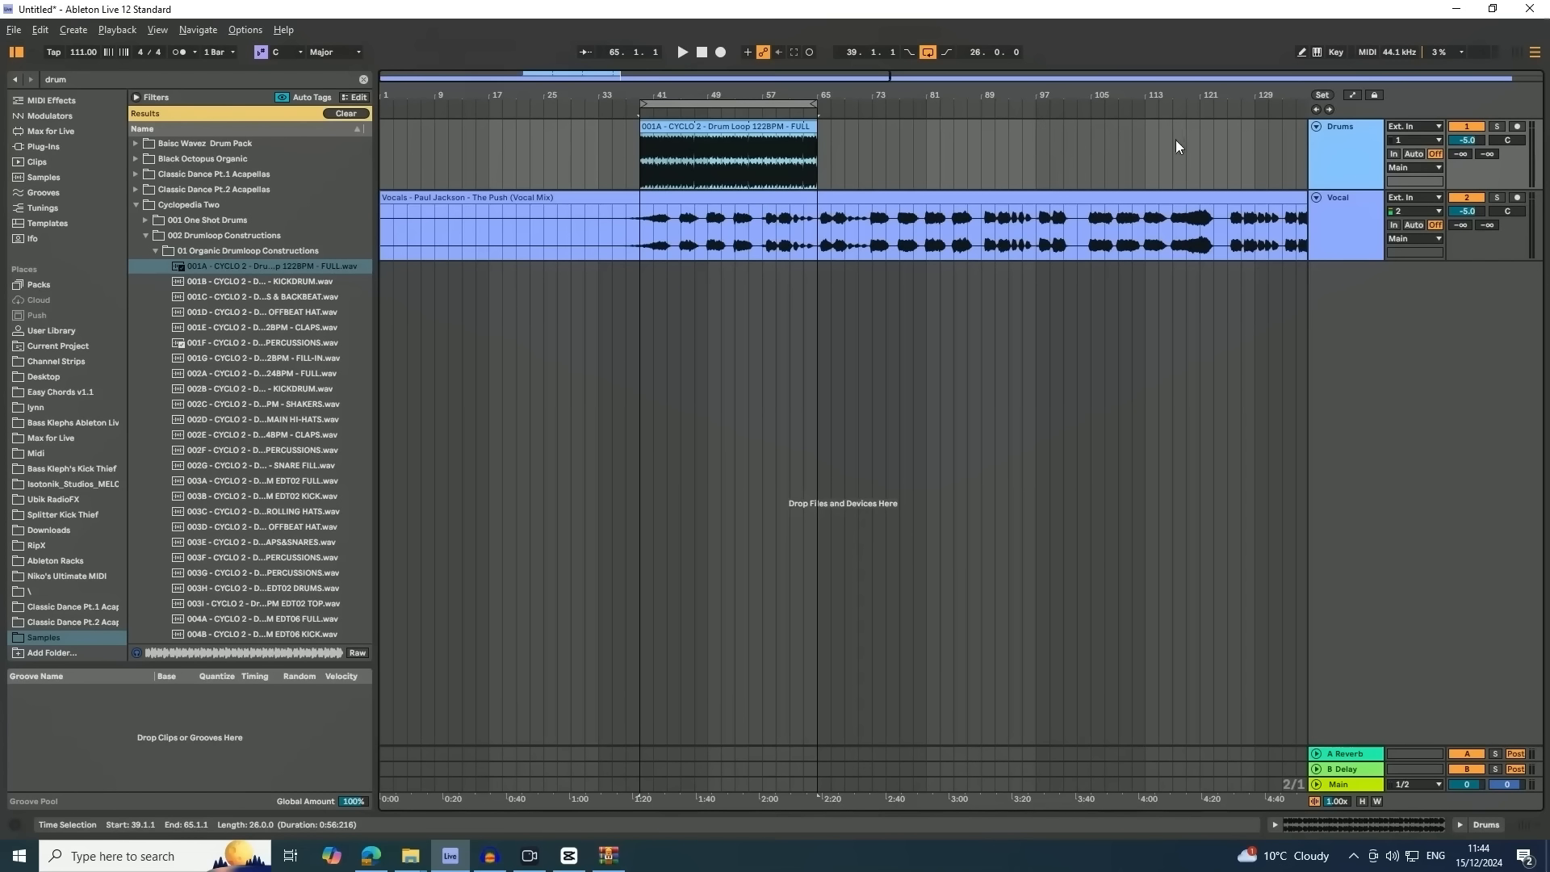
key(space)
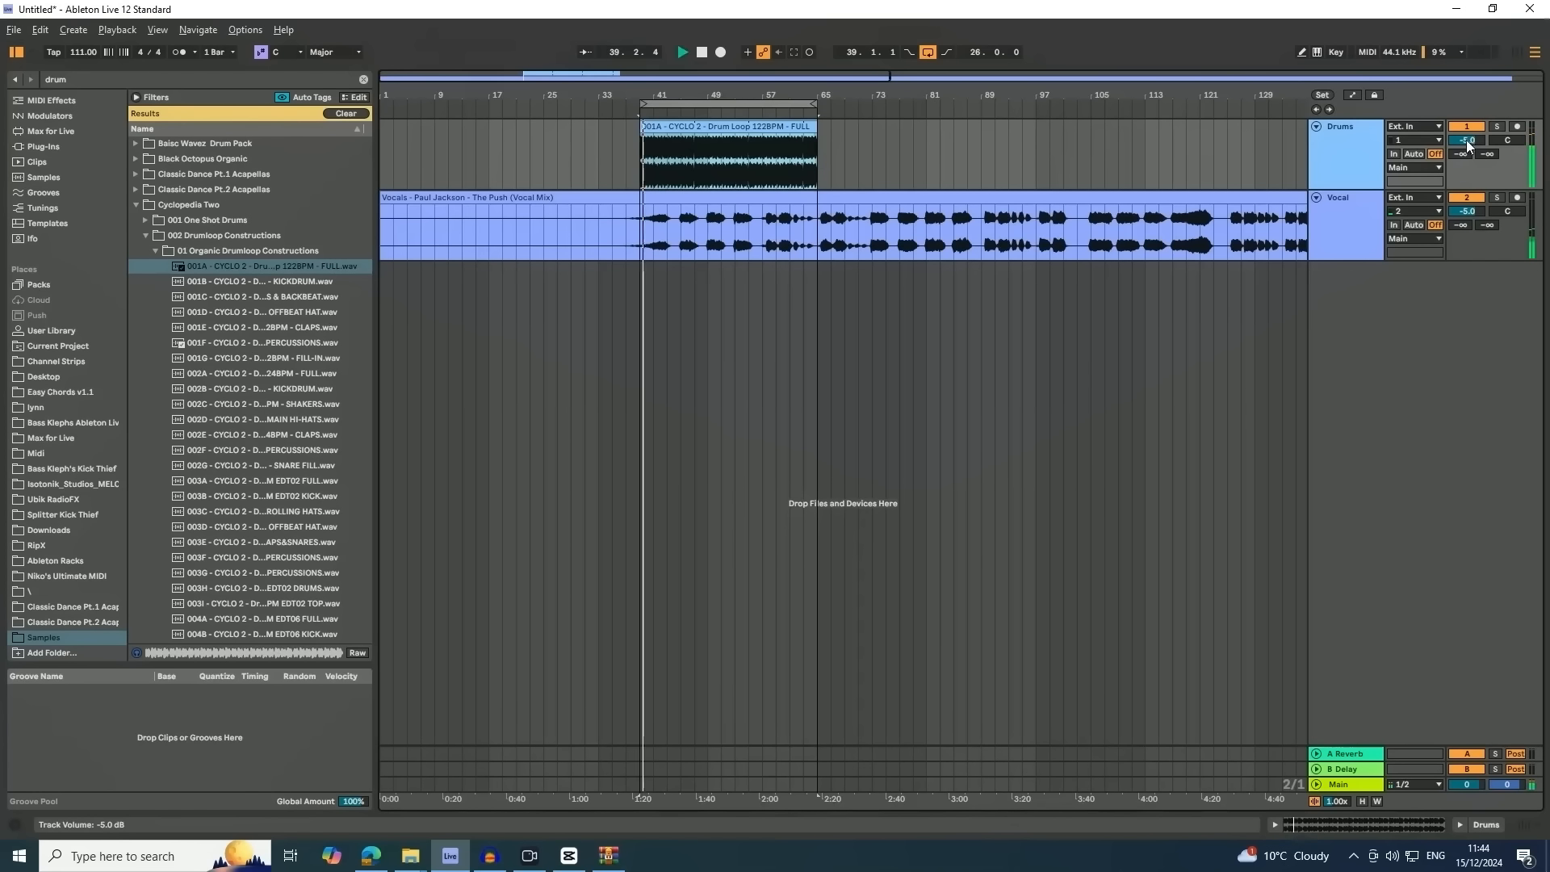
key(space)
Set the project tempo to 125 BPM and play the looped section
click(86, 52)
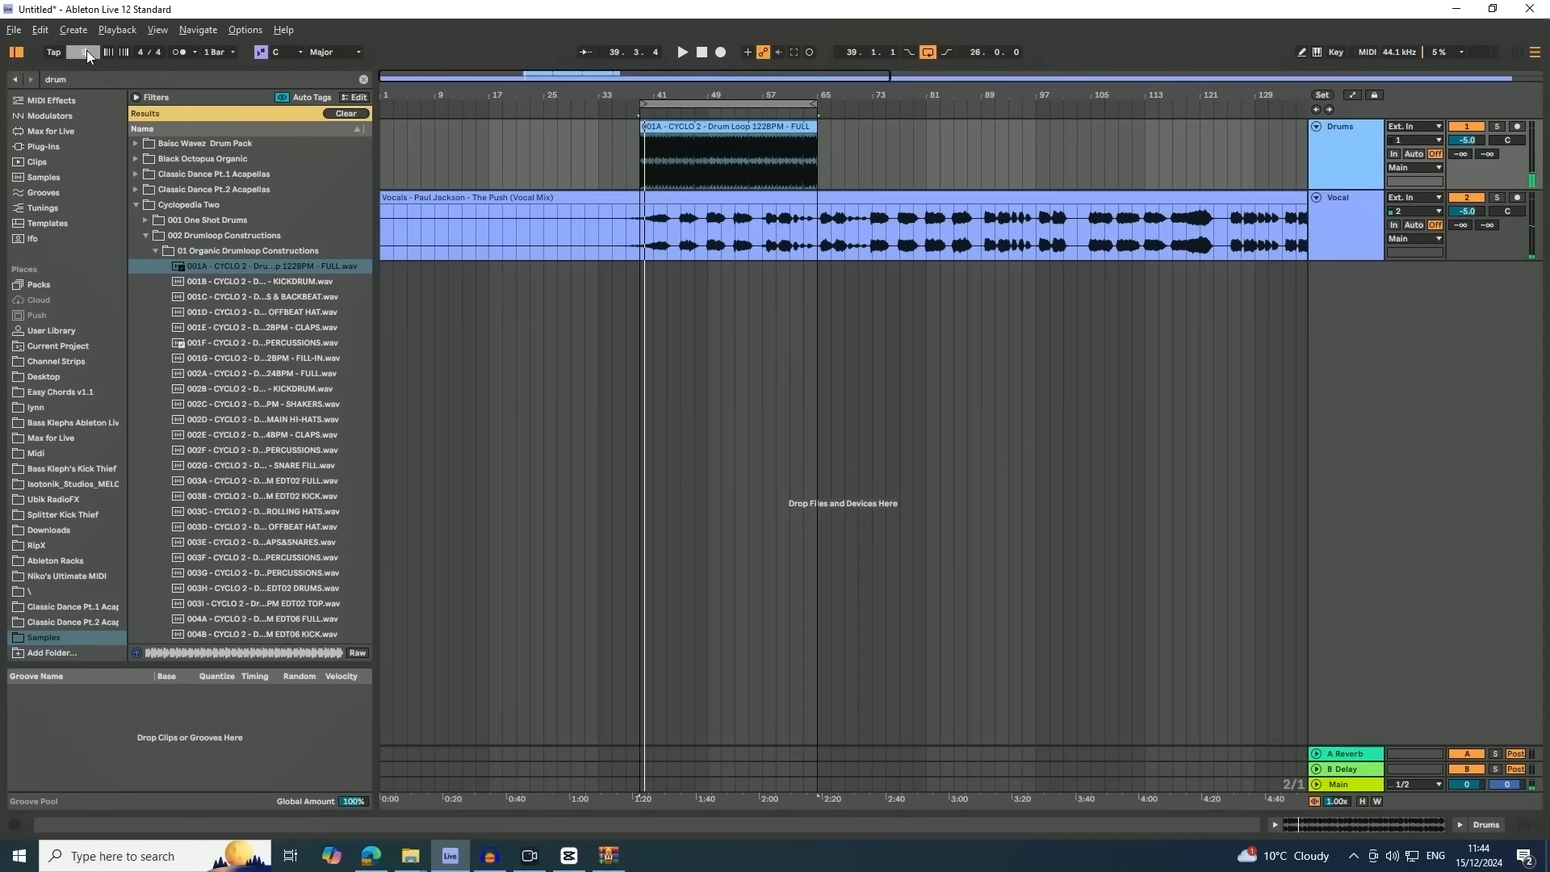
text(125)
key(Return)
key(space)
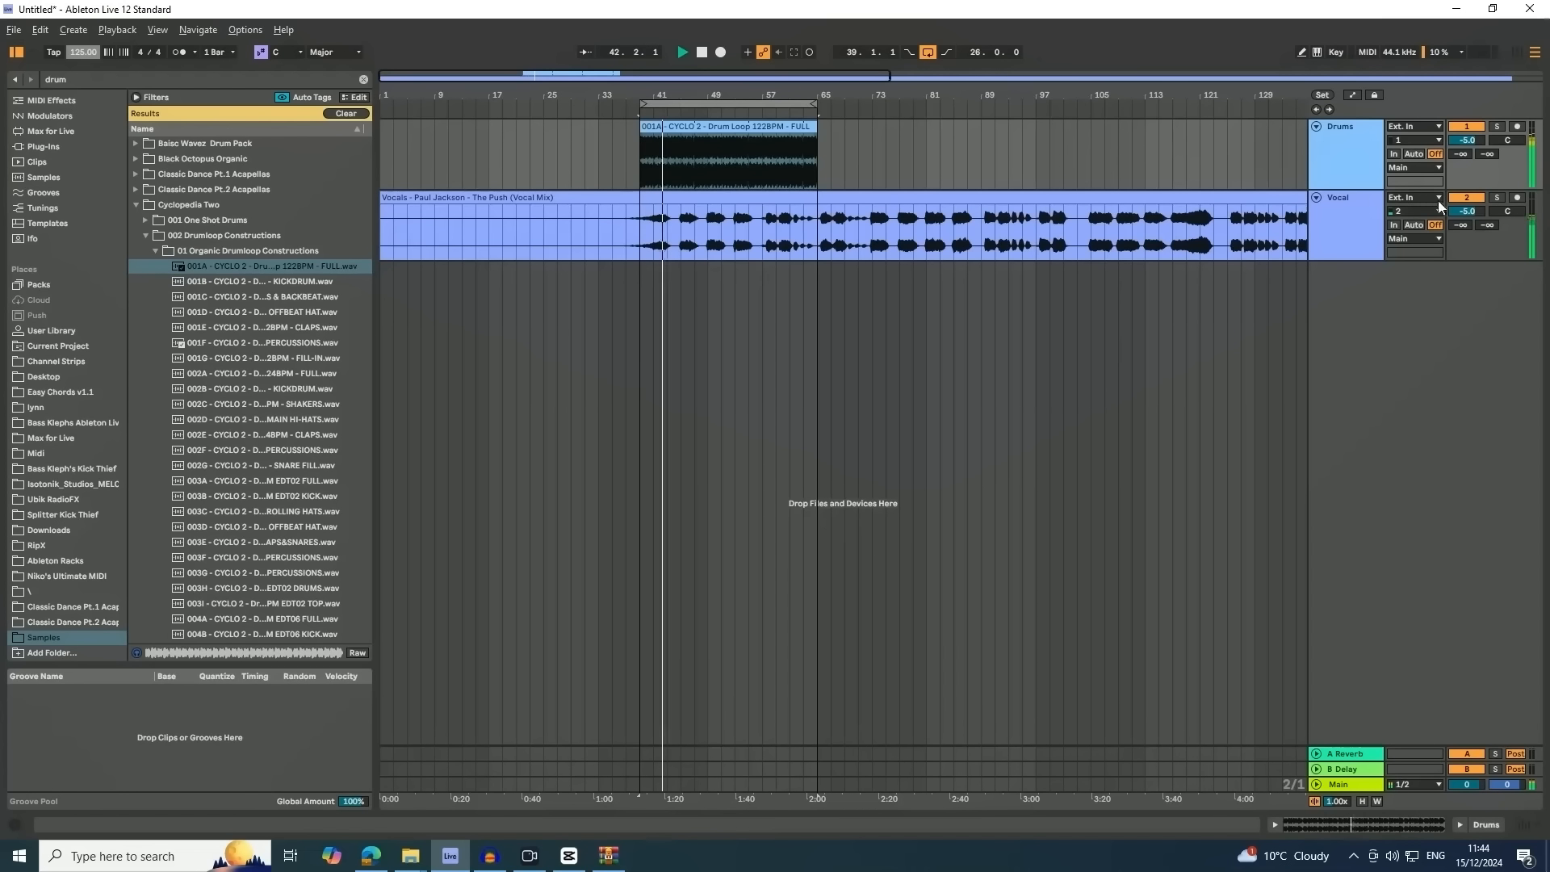
Lower the Drums track volume to -7.5 dB during playback and stop the loop
drag(1466, 144, 1466, 161)
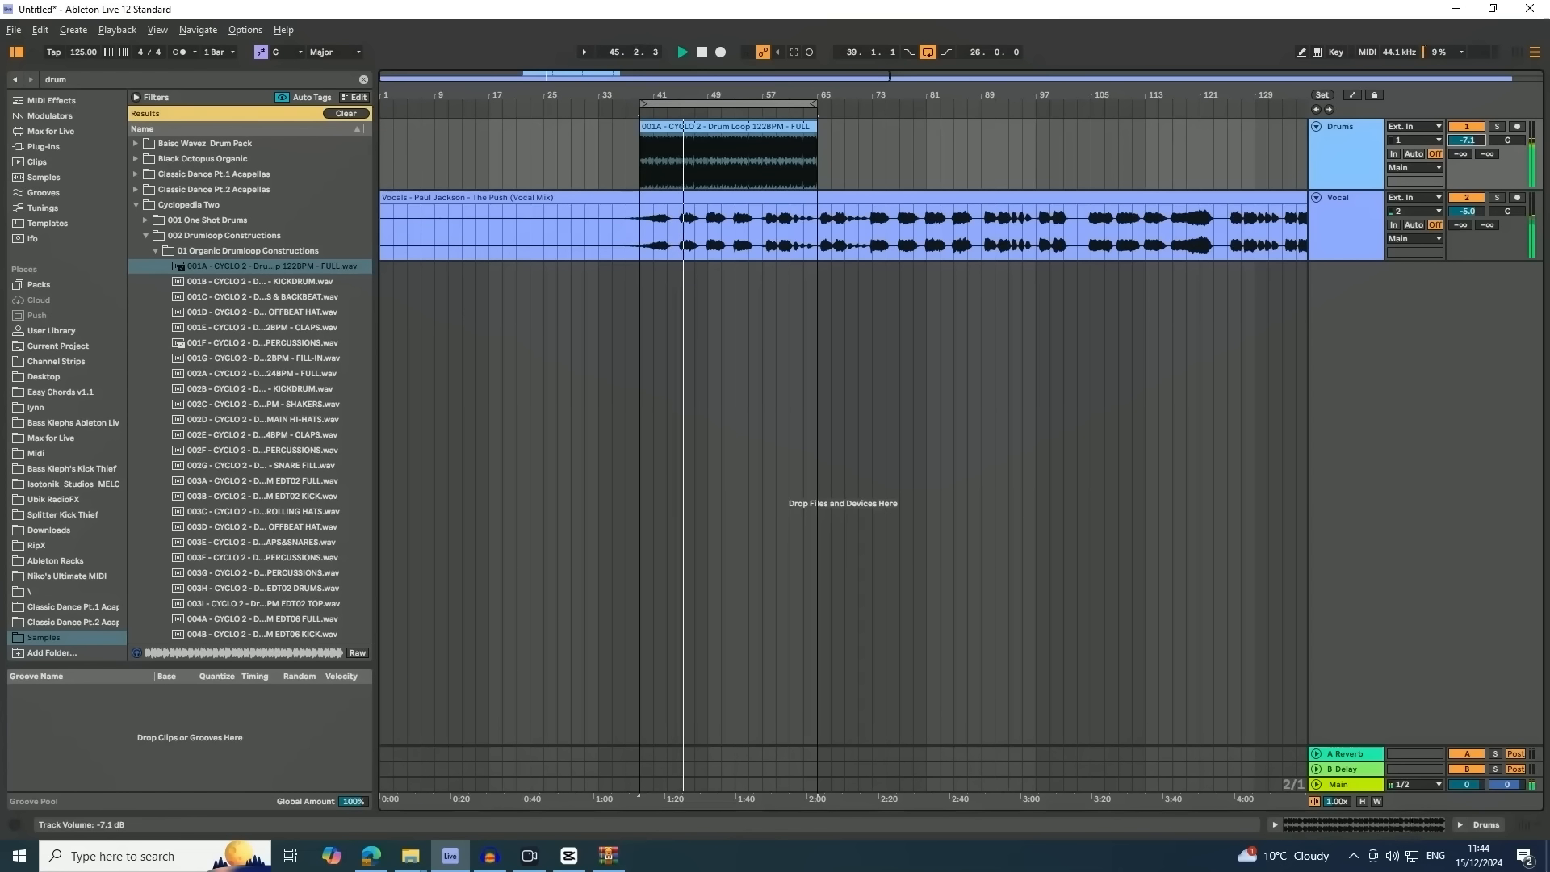
click(1358, 199)
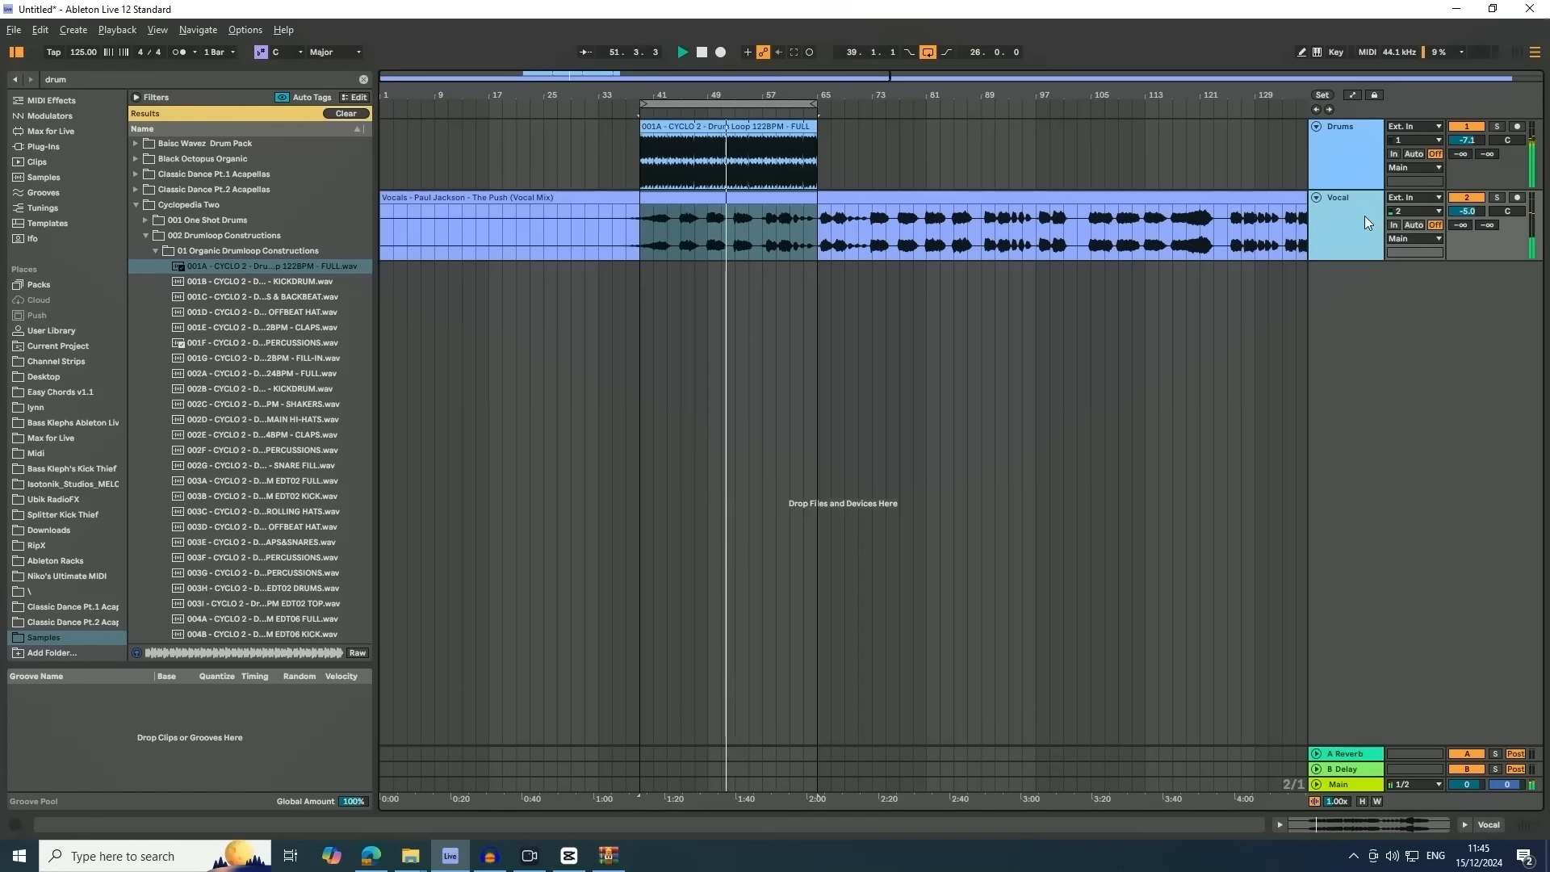
drag(1451, 142, 1450, 140)
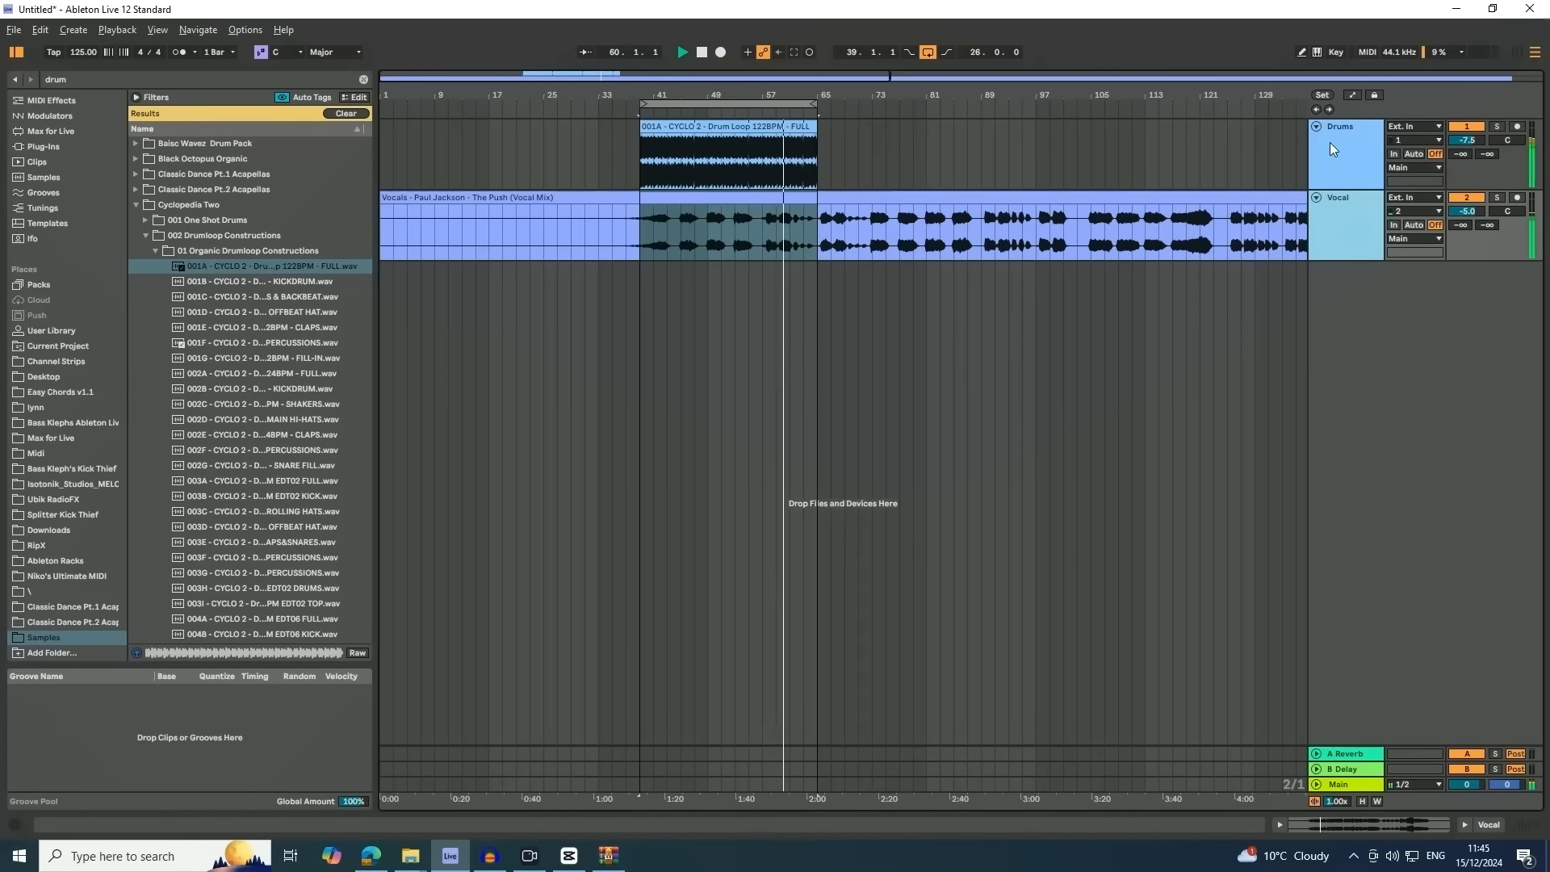
click(1352, 158)
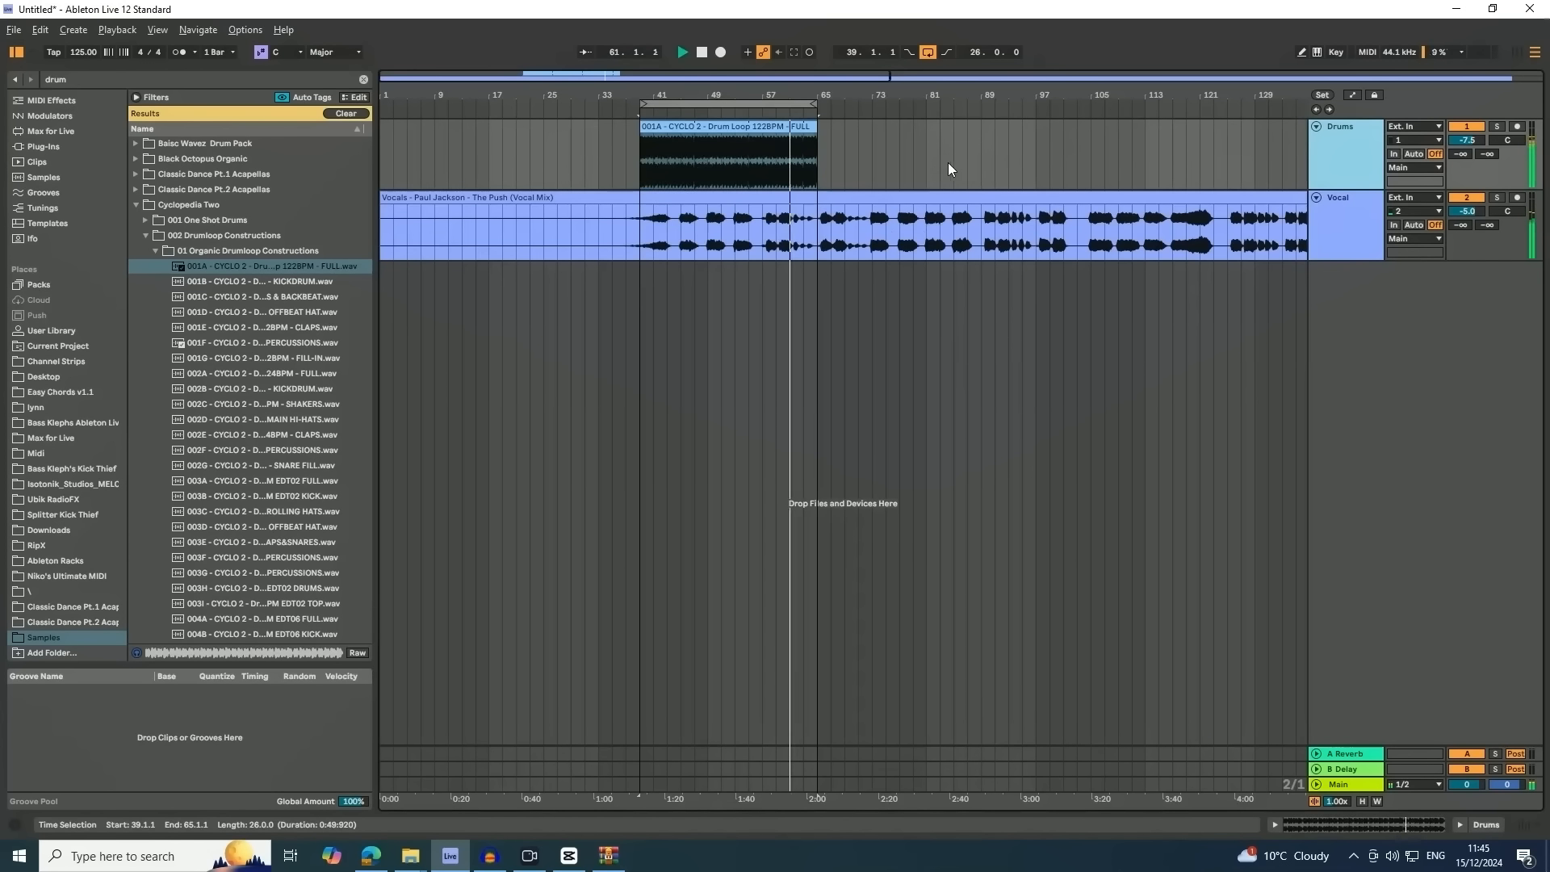
key(space)
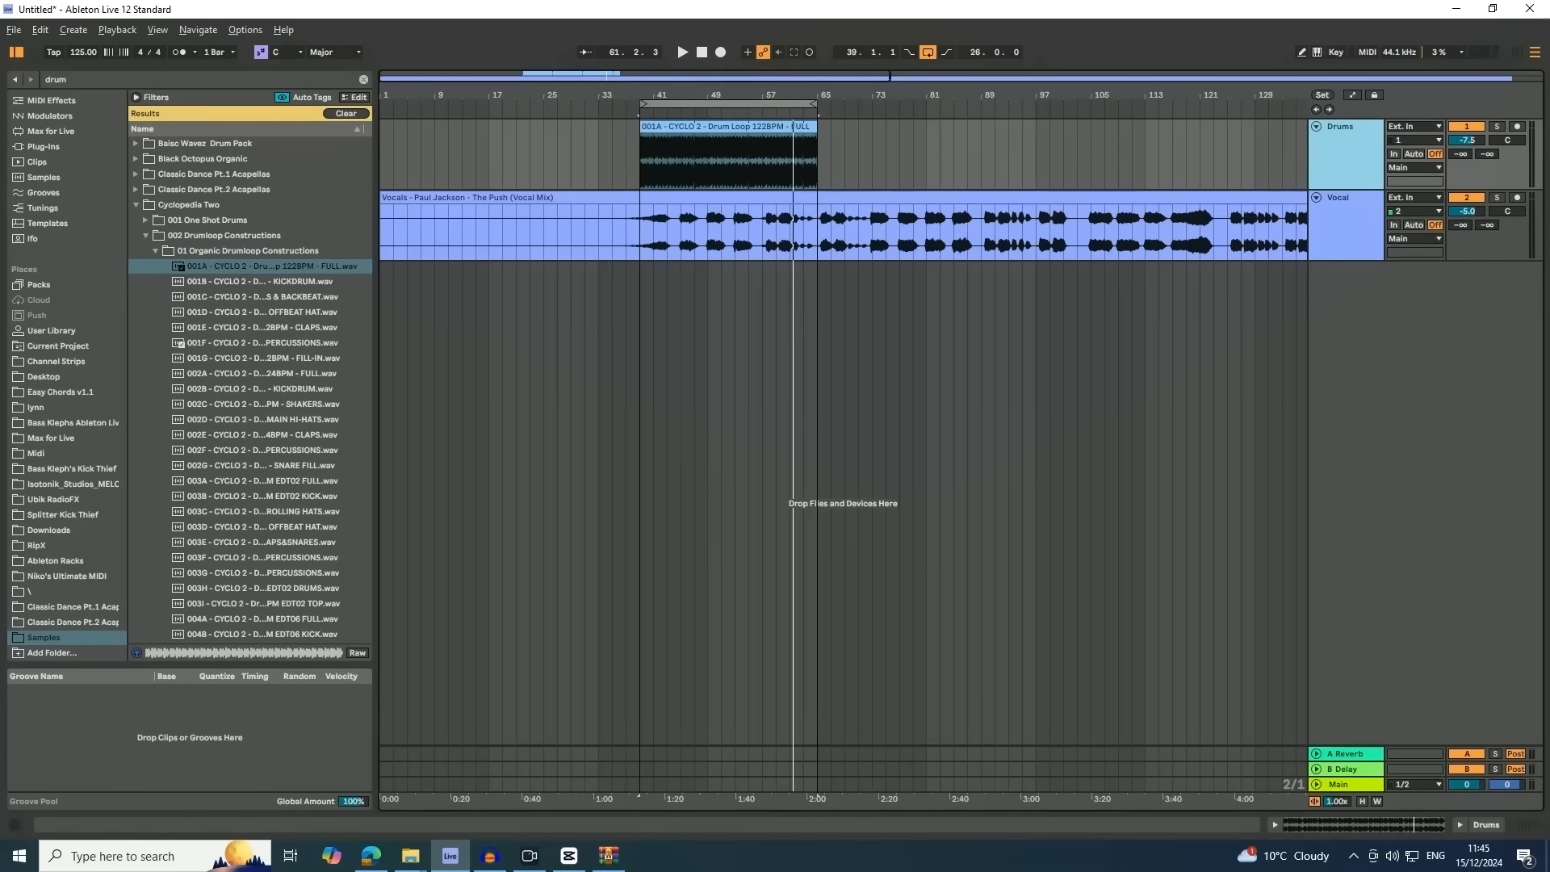
Open the Vocals clip's details to review its warp settings and hide them again
drag(724, 95, 737, 206)
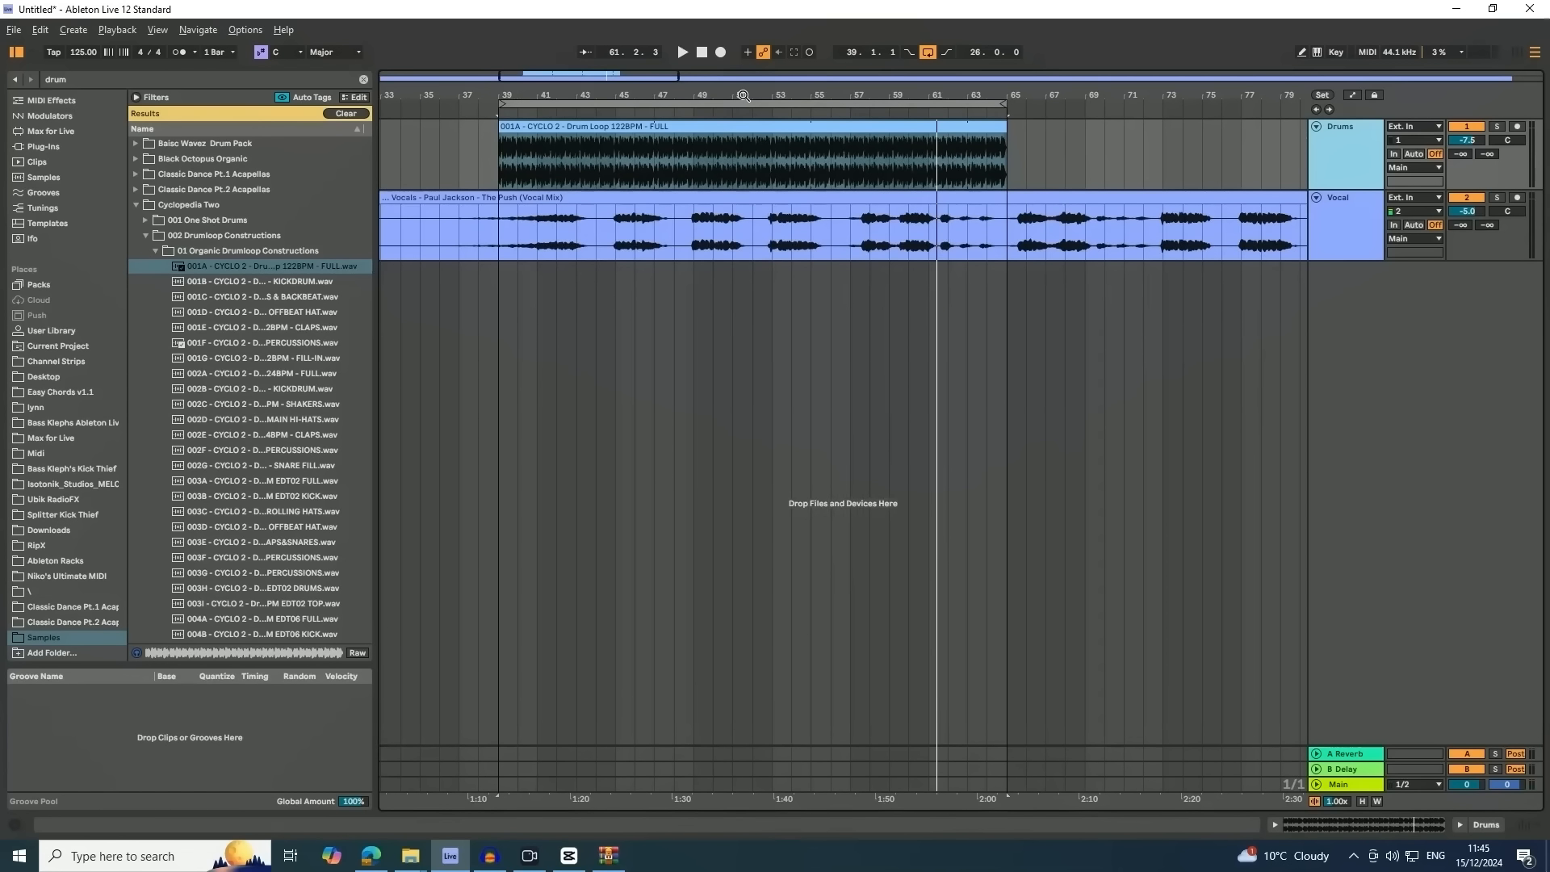
drag(710, 94, 709, 81)
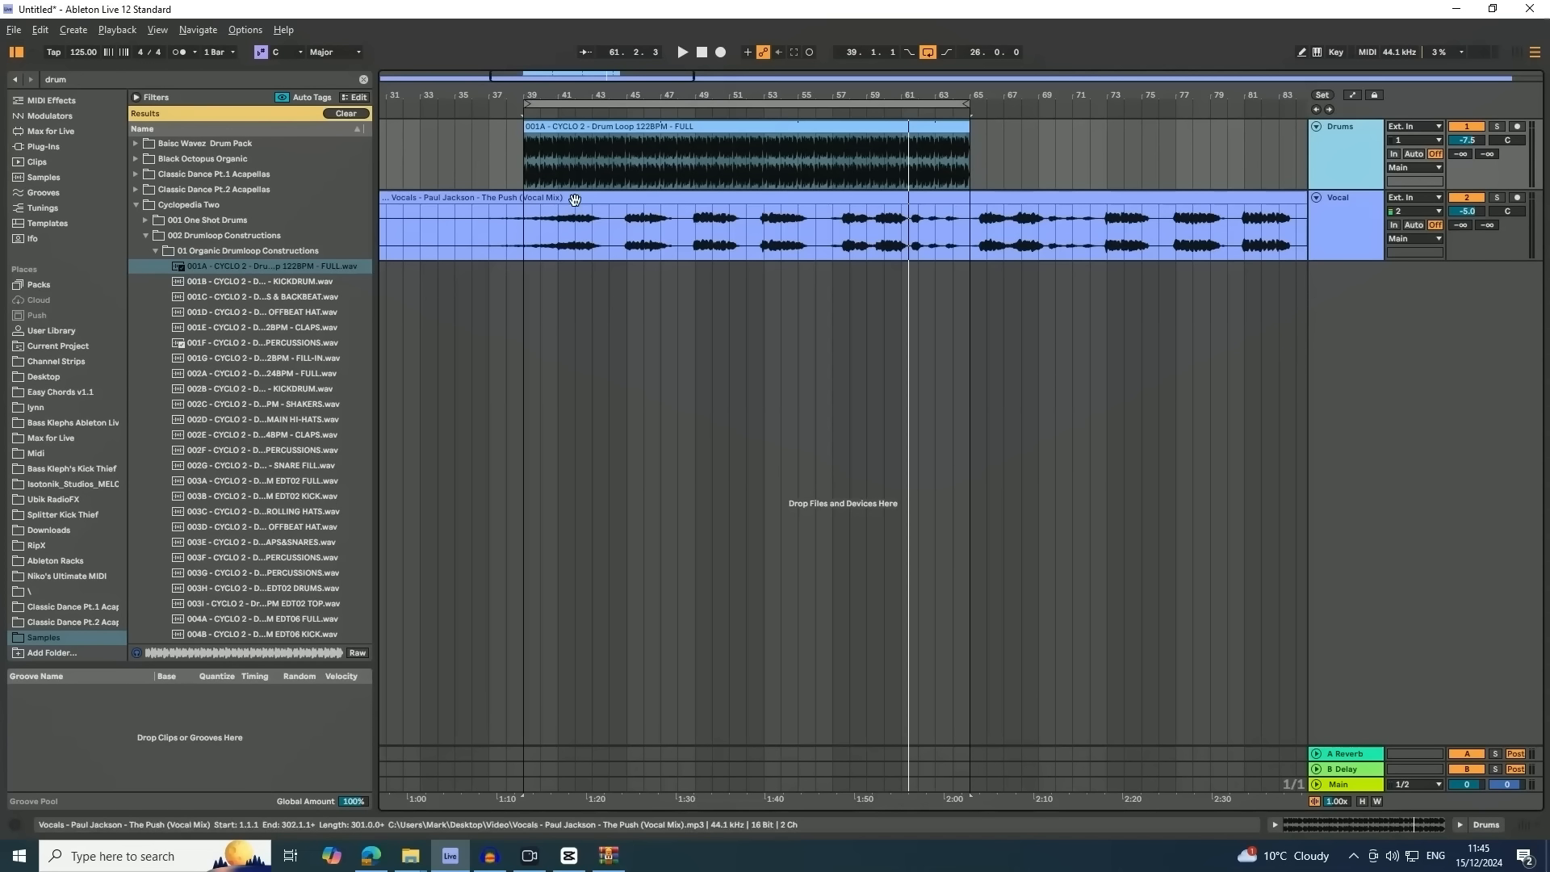
double_click(576, 197)
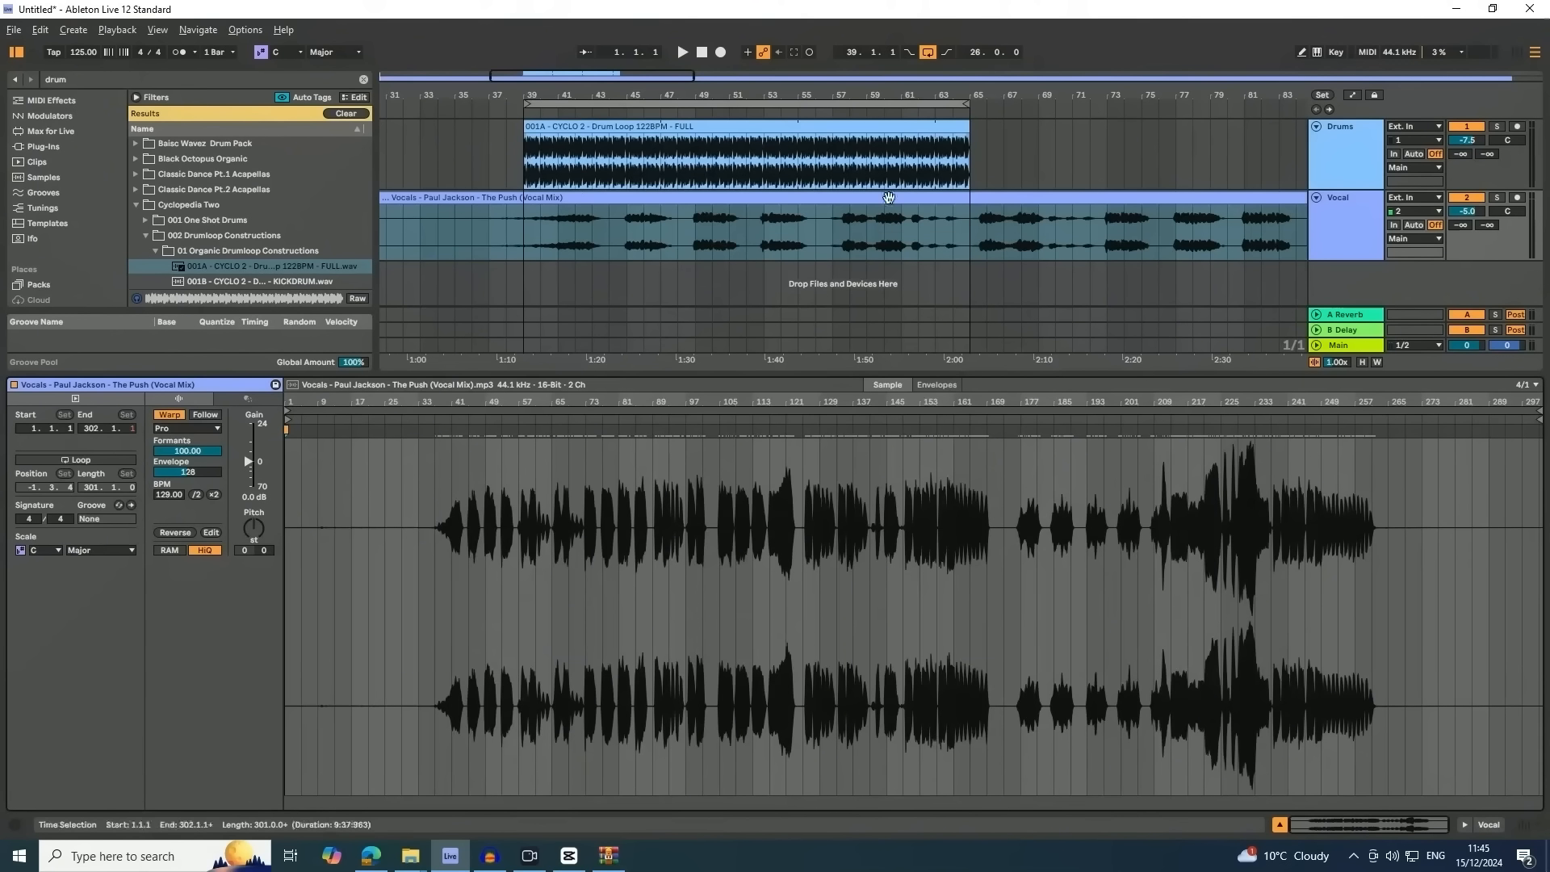
click(1279, 825)
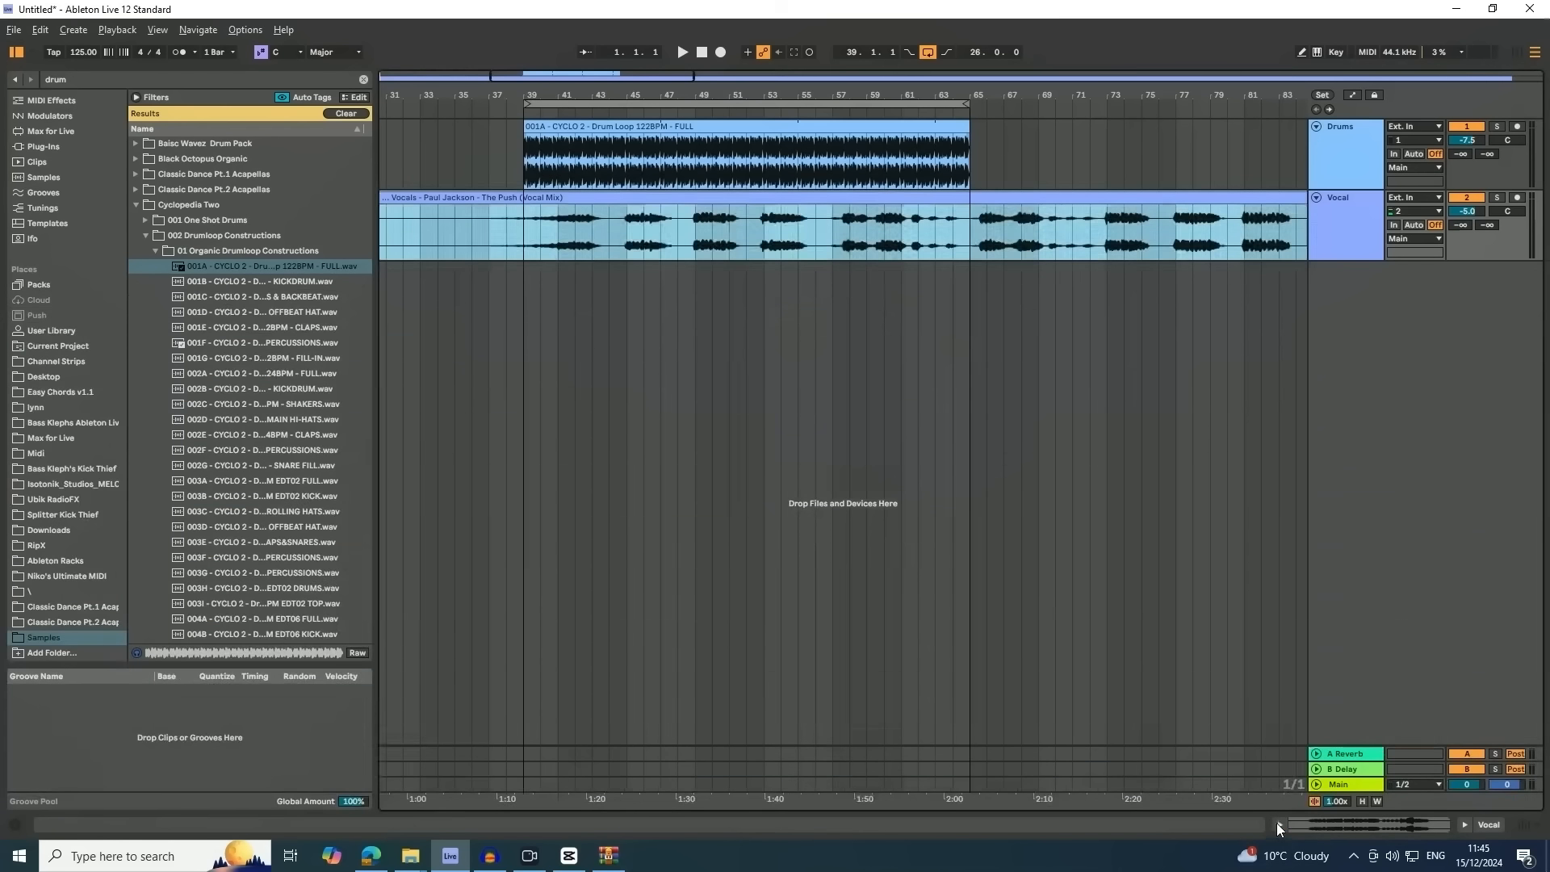
Select the vocal section from bar 39 to bar 49 on the Vocal track
drag(703, 99, 702, 79)
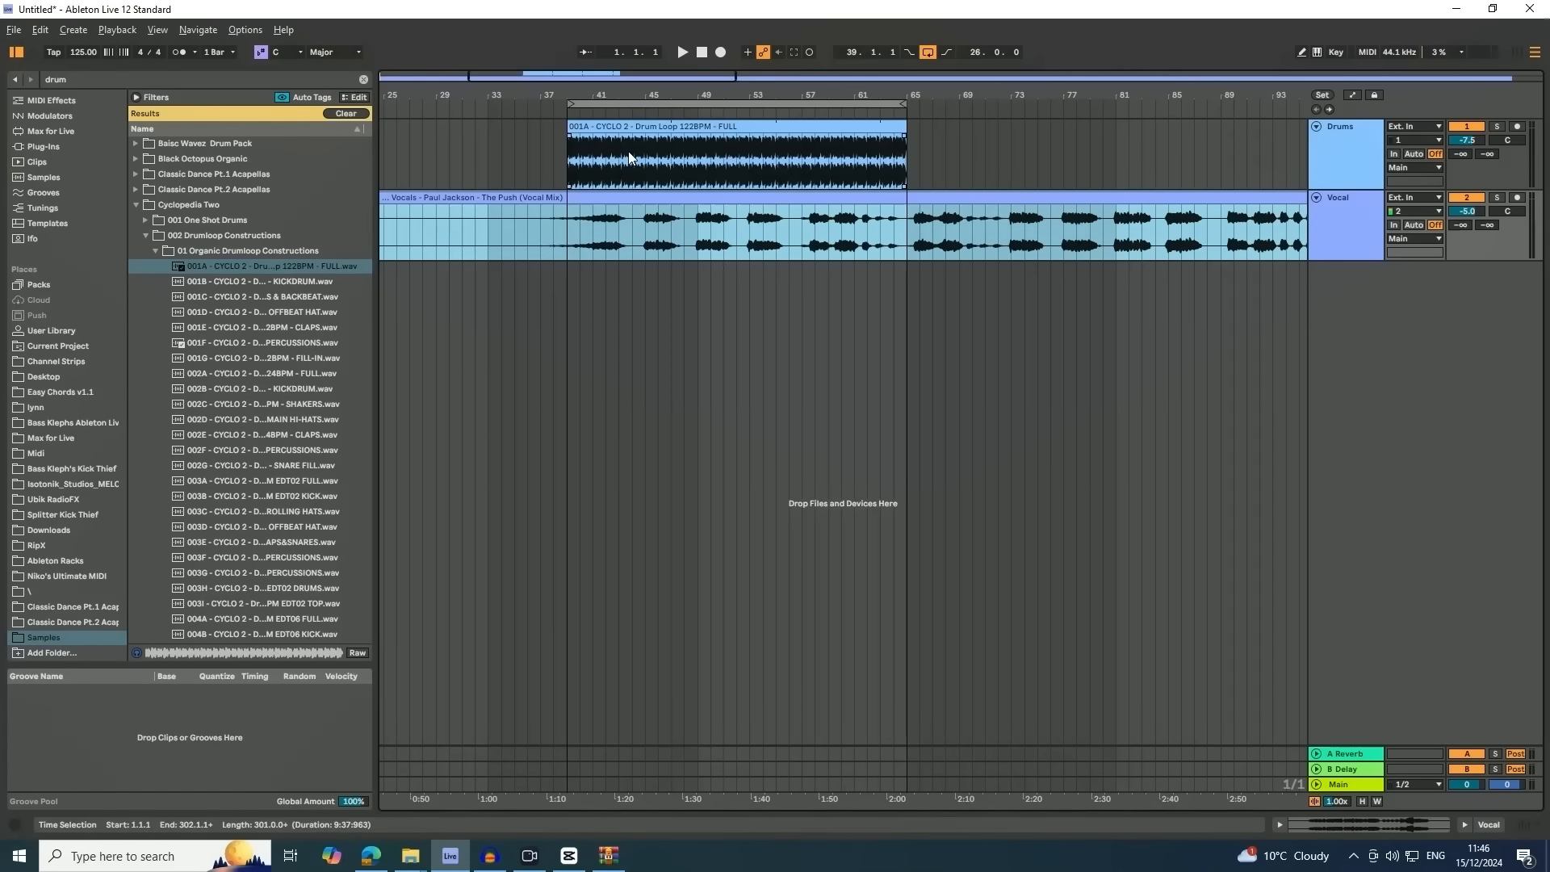
click(658, 342)
click(700, 318)
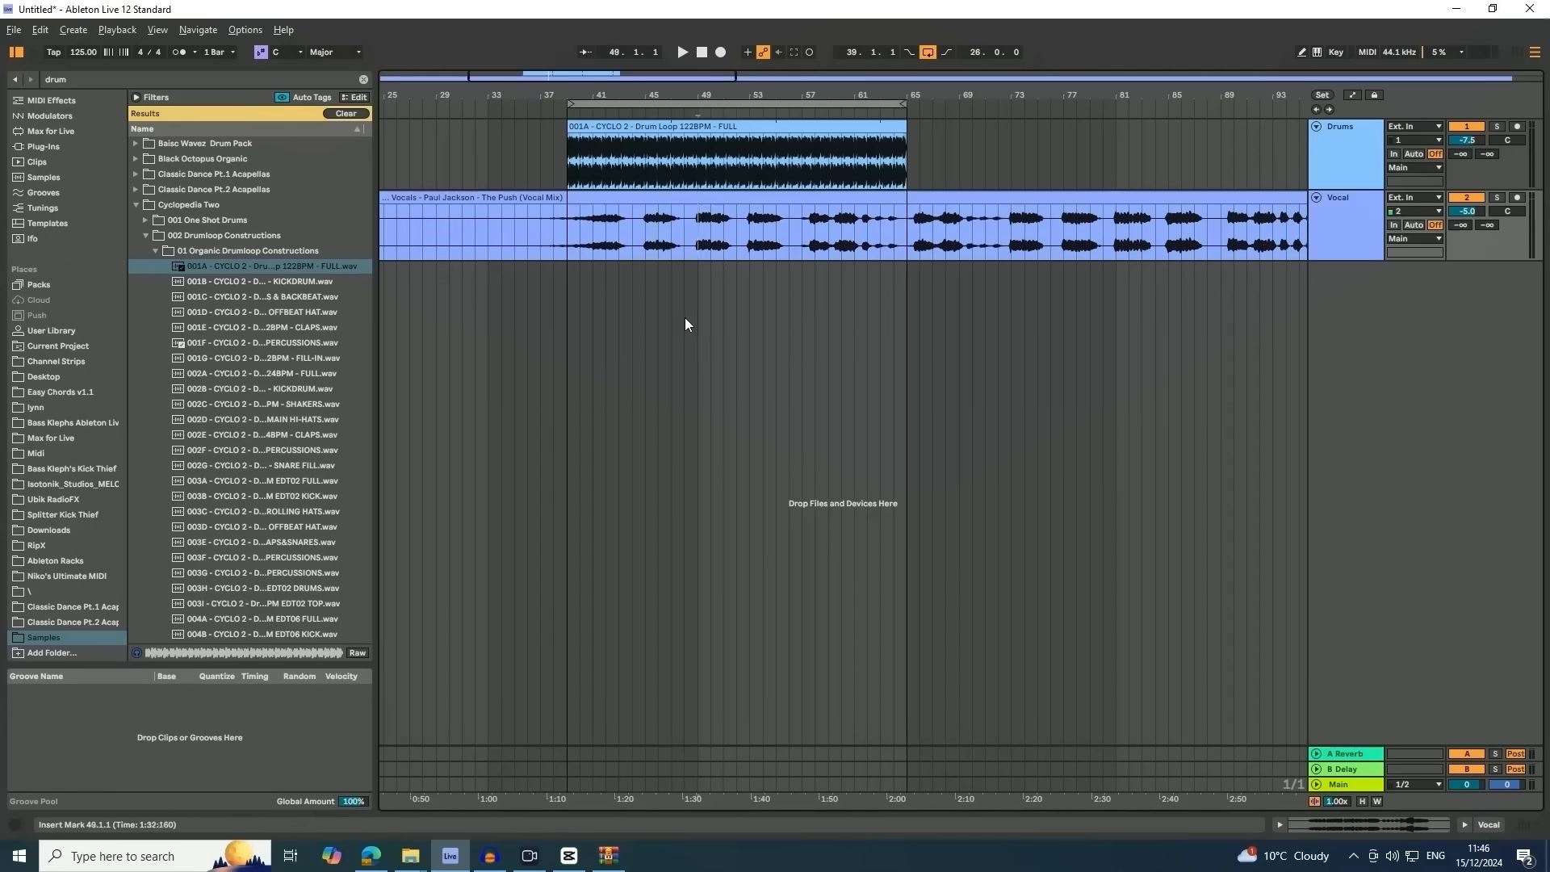
drag(685, 319, 564, 318)
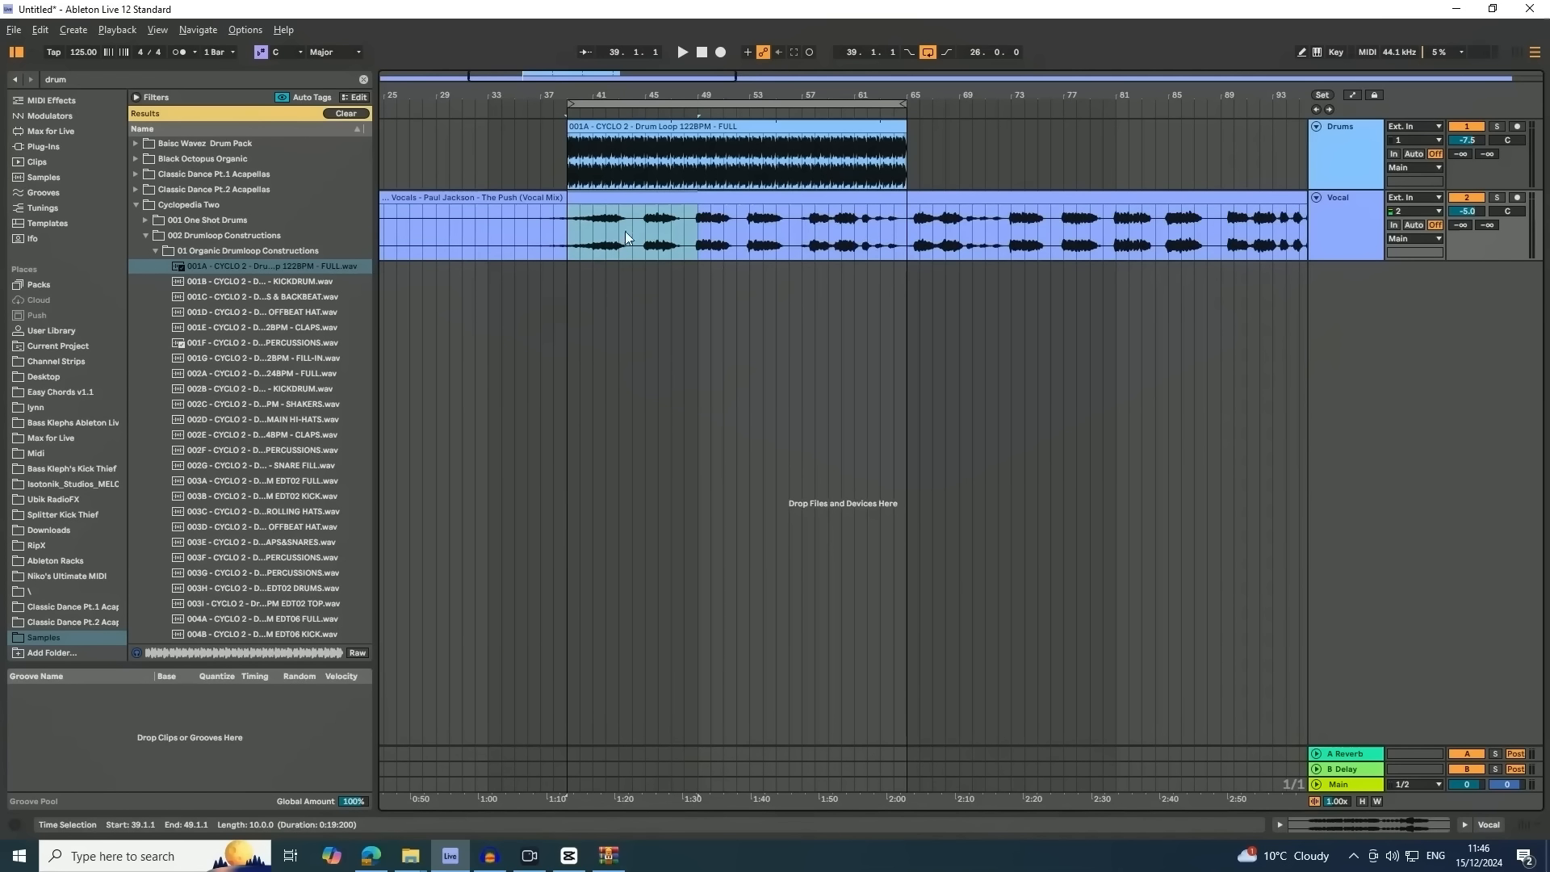